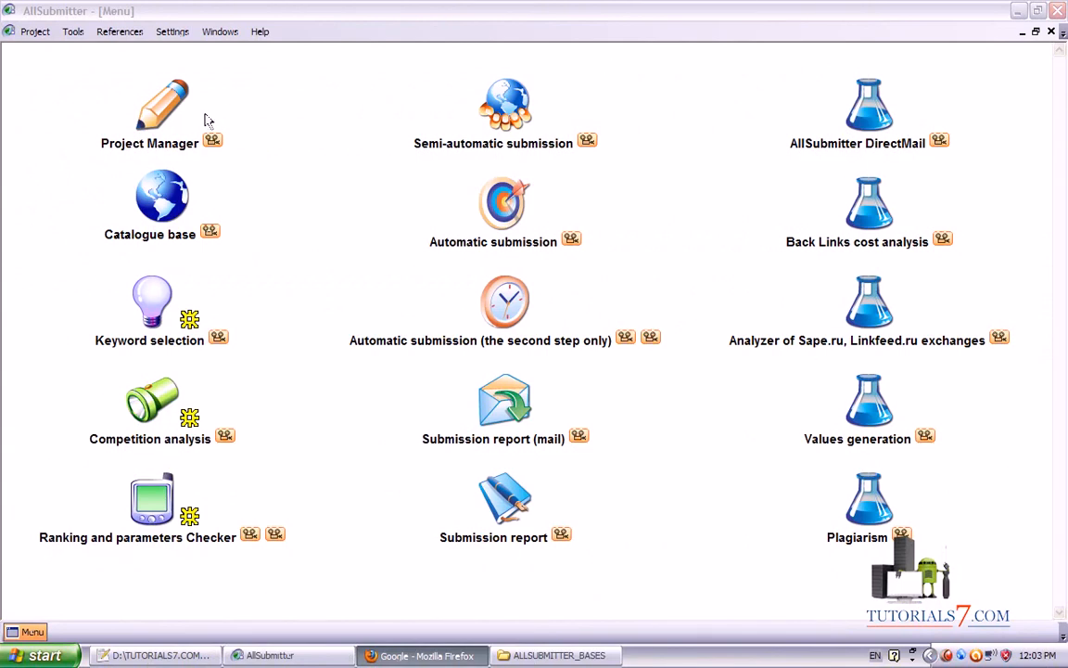
Open AllSubmitter's help documentation from the Help menu
mouse_move(88, 50)
left_mouse_down()
mouse_move(288, 131)
mouse_move(2, 11)
left_mouse_up()
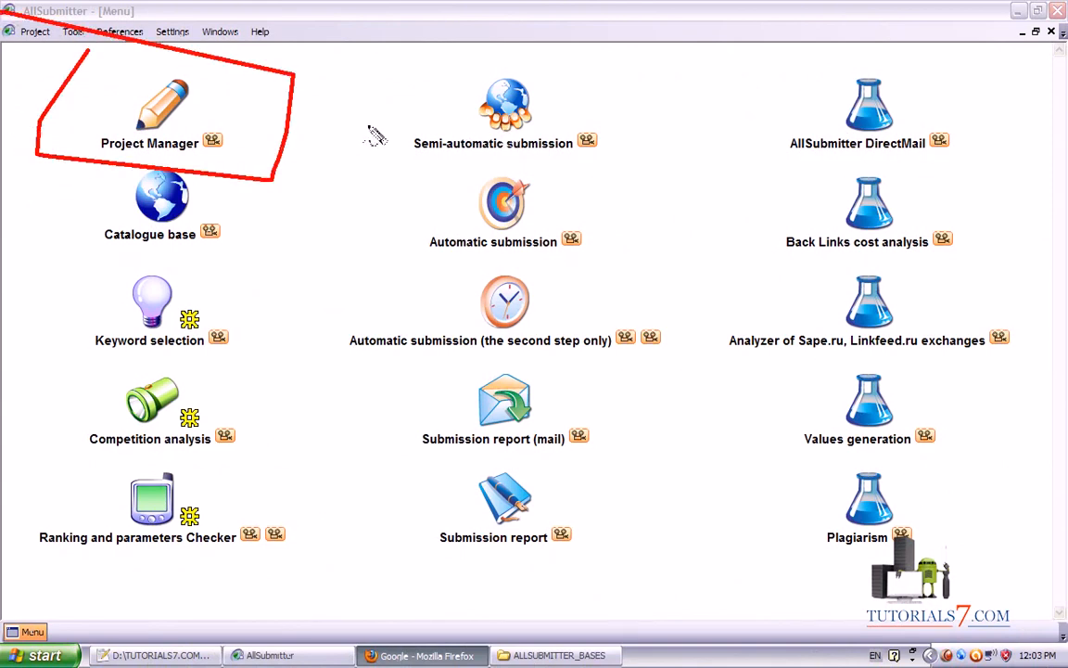
mouse_move(270, 175)
left_mouse_down()
mouse_move(277, 198)
mouse_move(396, 302)
left_mouse_up()
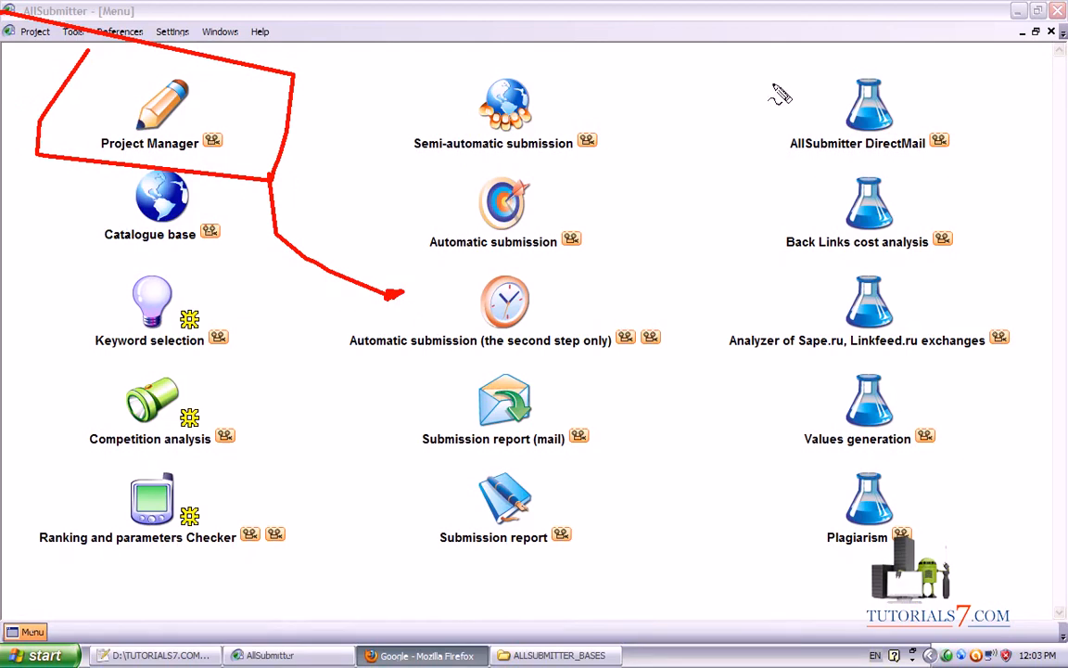
left_click_drag(753, 65, 1018, 640)
left_click_drag(796, 592, 1028, 93)
mouse_move(220, 285)
left_mouse_down()
mouse_move(46, 479)
mouse_move(24, 554)
left_mouse_up()
left_click_drag(49, 343, 316, 665)
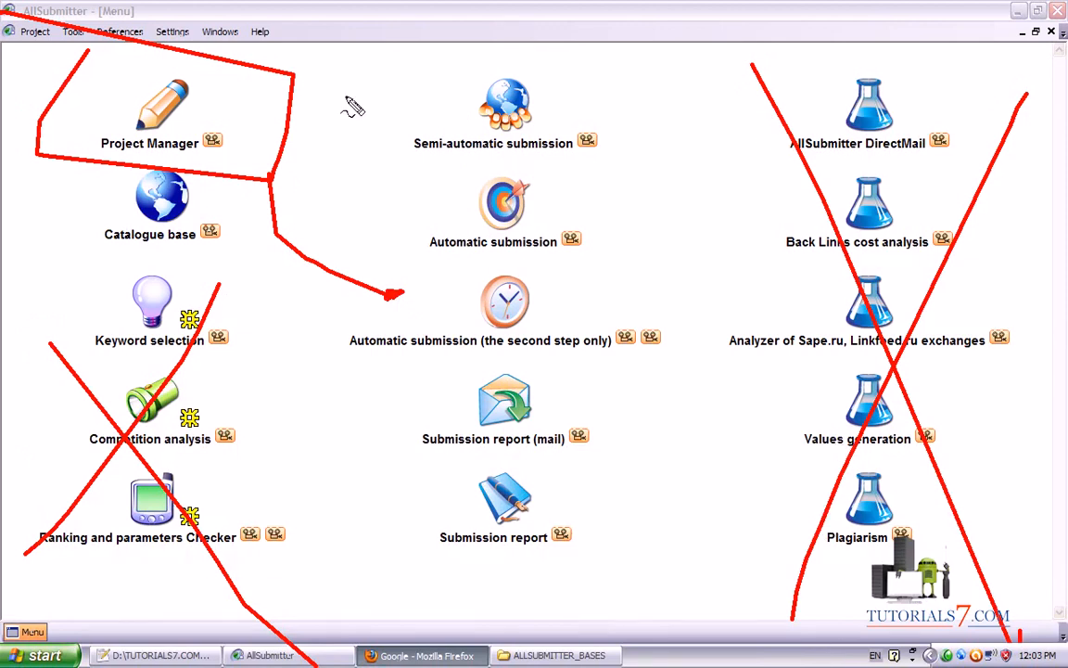
key("Escape")
left_click(260, 31)
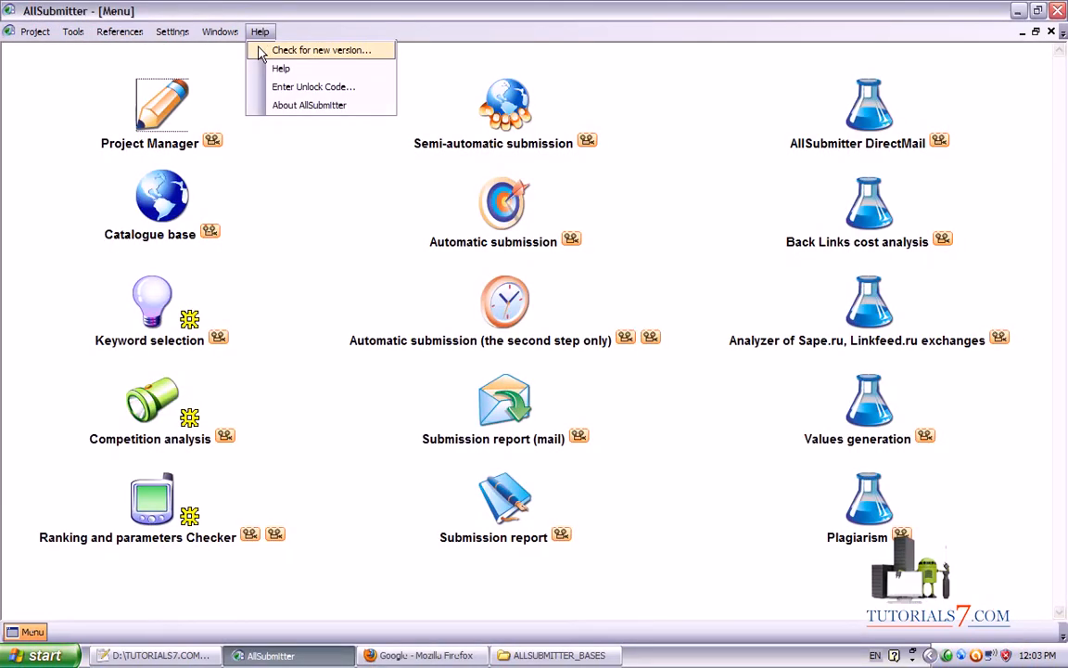
left_click(264, 69)
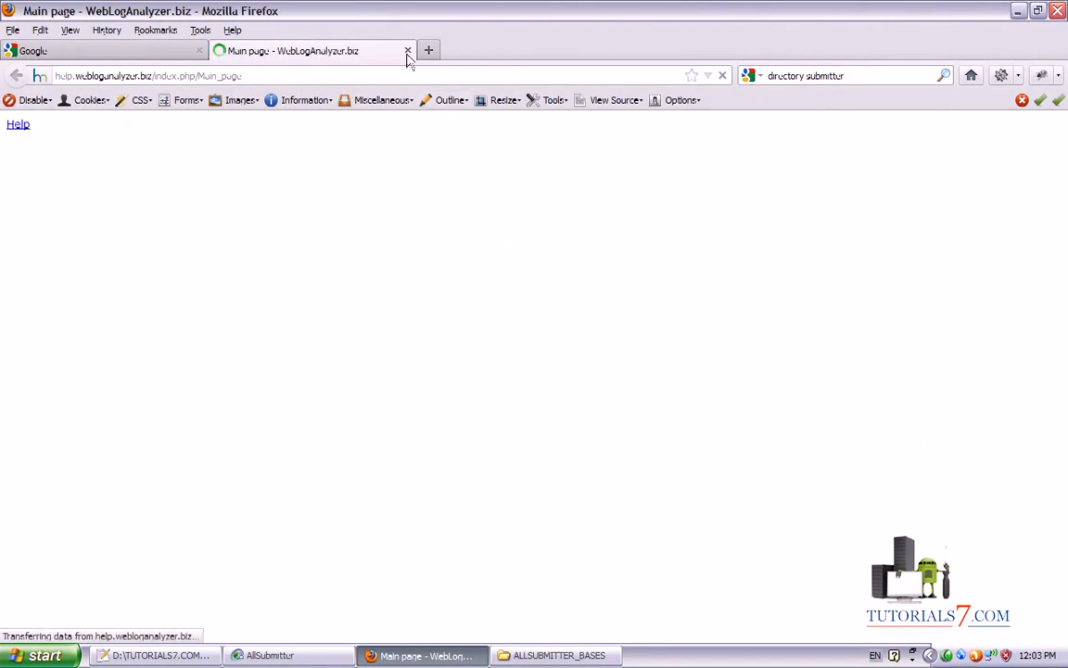
Close the help page and return to the Project Manager listing the 12 site projects
left_click(297, 655)
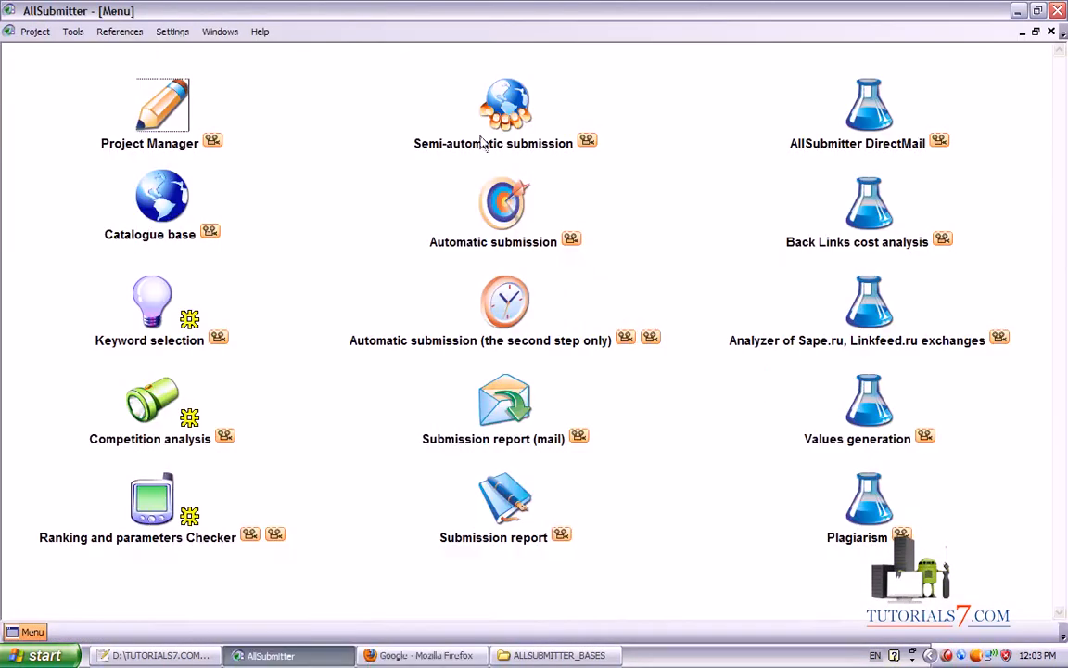
left_click_drag(756, 63, 944, 536)
left_click_drag(752, 568, 963, 63)
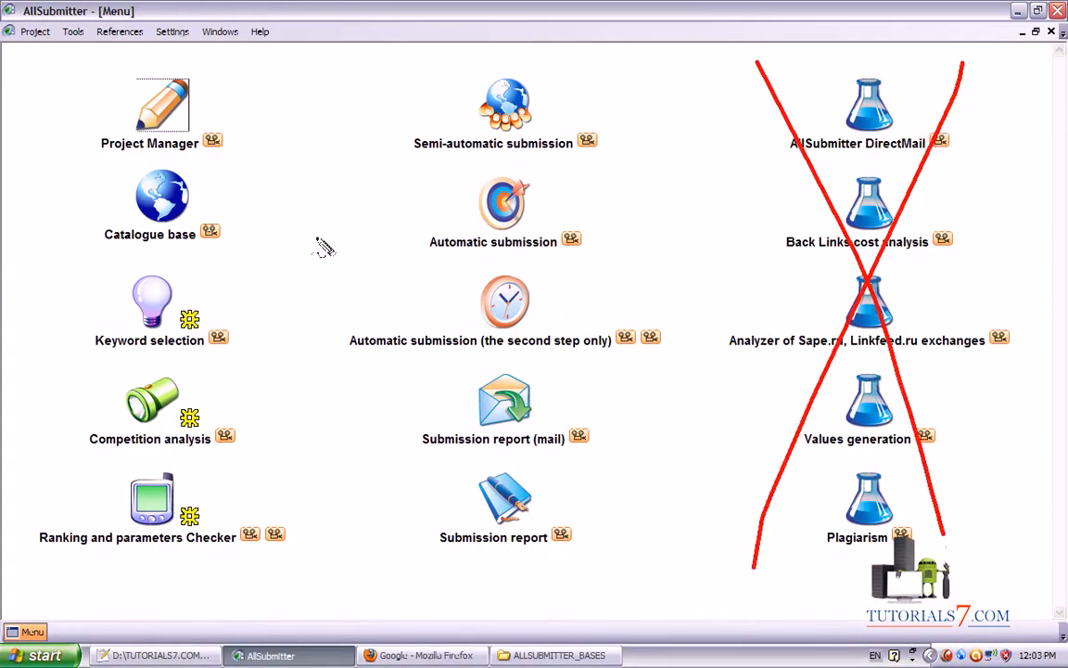
key("Escape")
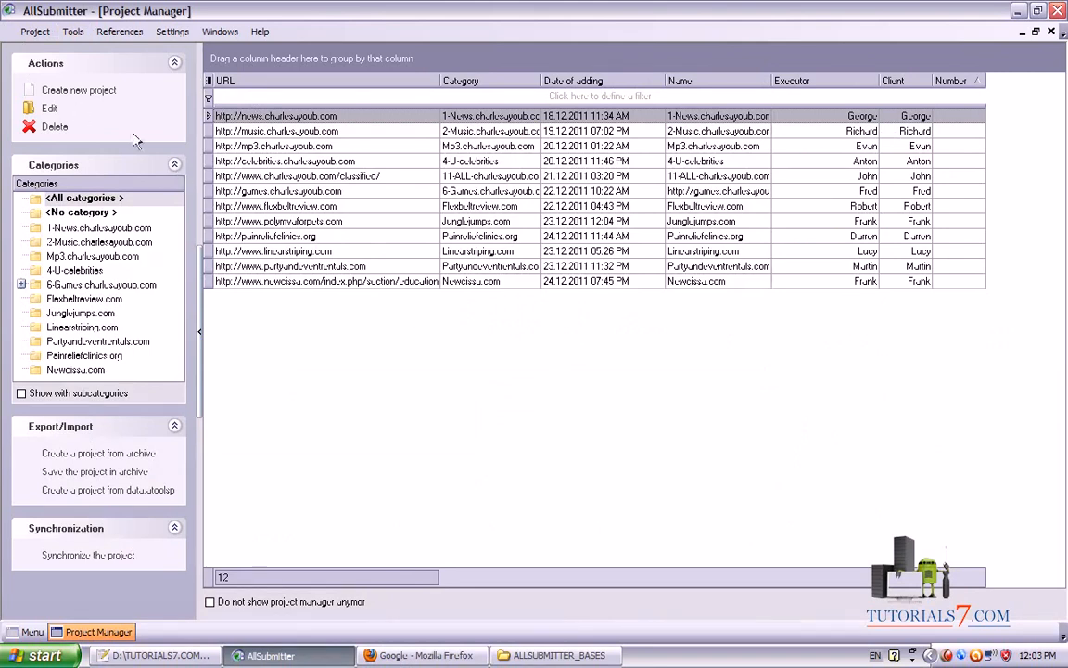
Browse the new project dialog's settings pages, ending back on 1.Project information
mouse_move(382, 548)
left_mouse_down()
mouse_move(70, 99)
mouse_move(7, 73)
mouse_move(73, 109)
left_mouse_up()
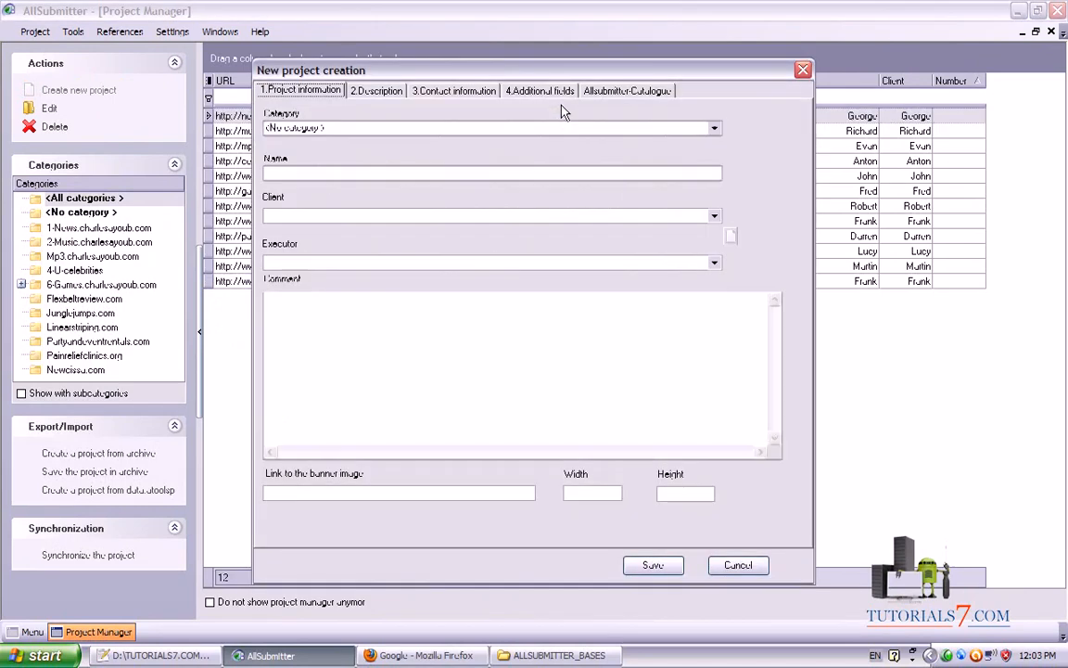
left_click_drag(537, 65, 552, 58)
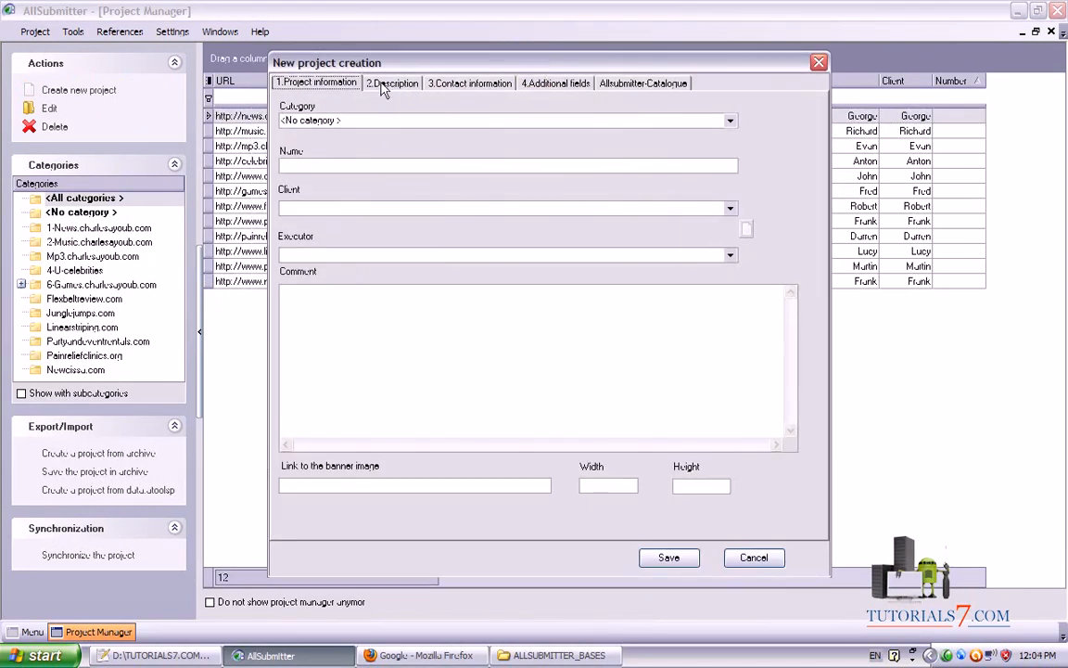
left_click(382, 89)
left_click(493, 89)
left_click(563, 86)
left_click(611, 85)
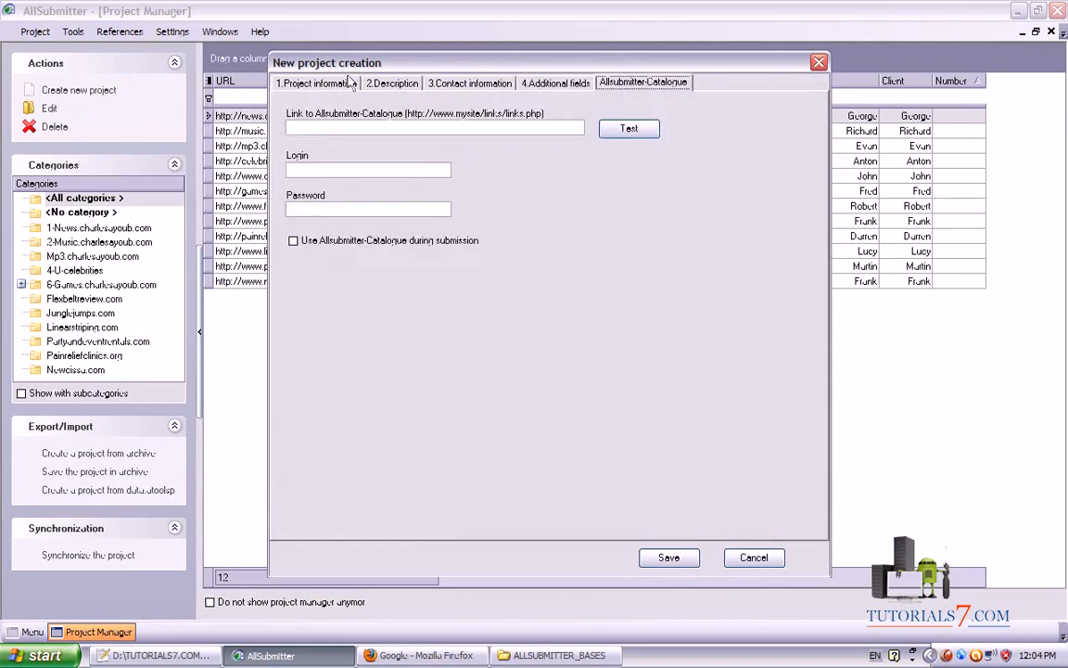
left_click(306, 85)
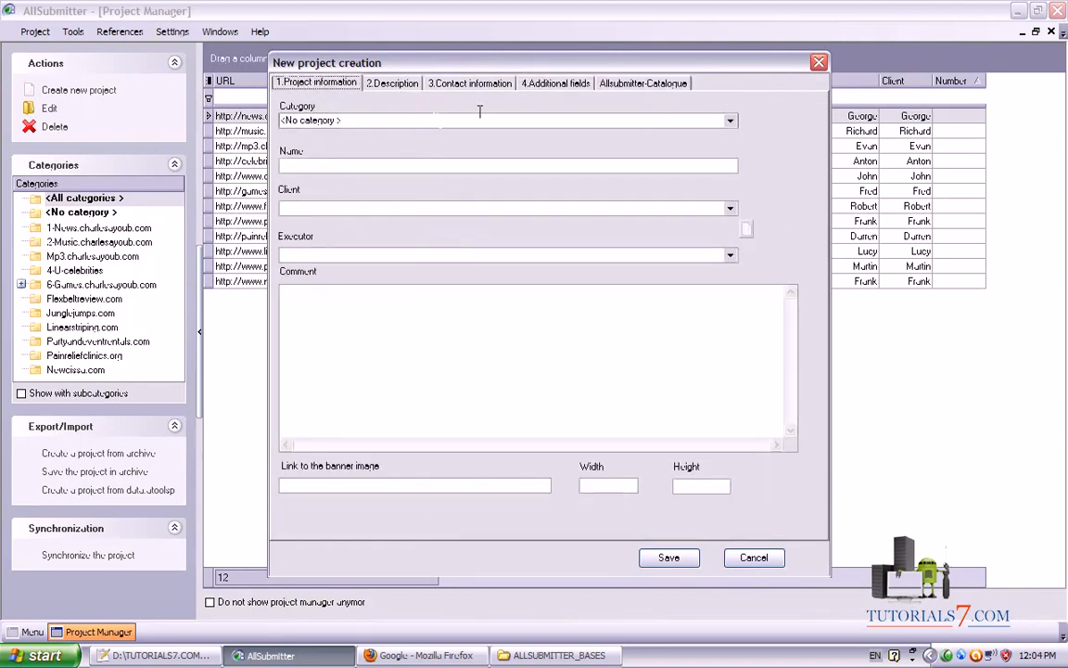
Bring the Firefox window with Google UK to the front
mouse_move(453, 517)
left_mouse_down()
mouse_move(334, 147)
mouse_move(287, 108)
mouse_move(324, 141)
left_mouse_up()
key("Escape")
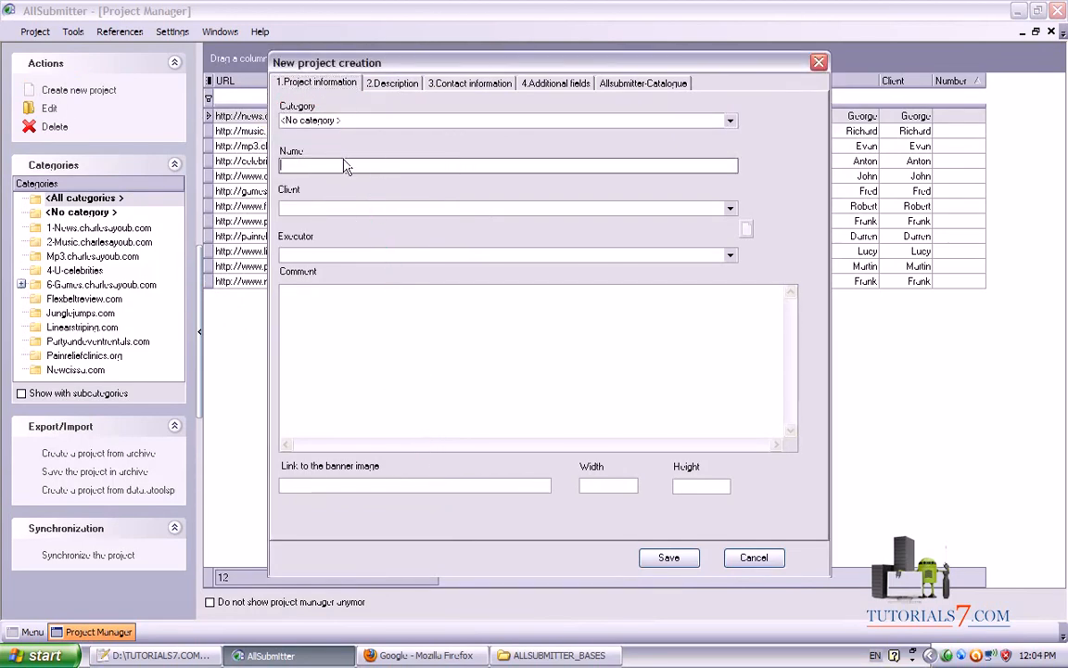
key("alt+Tab")
Load skypaintingdecorating.co.uk in a new Firefox tab
left_click(221, 51)
type("sy")
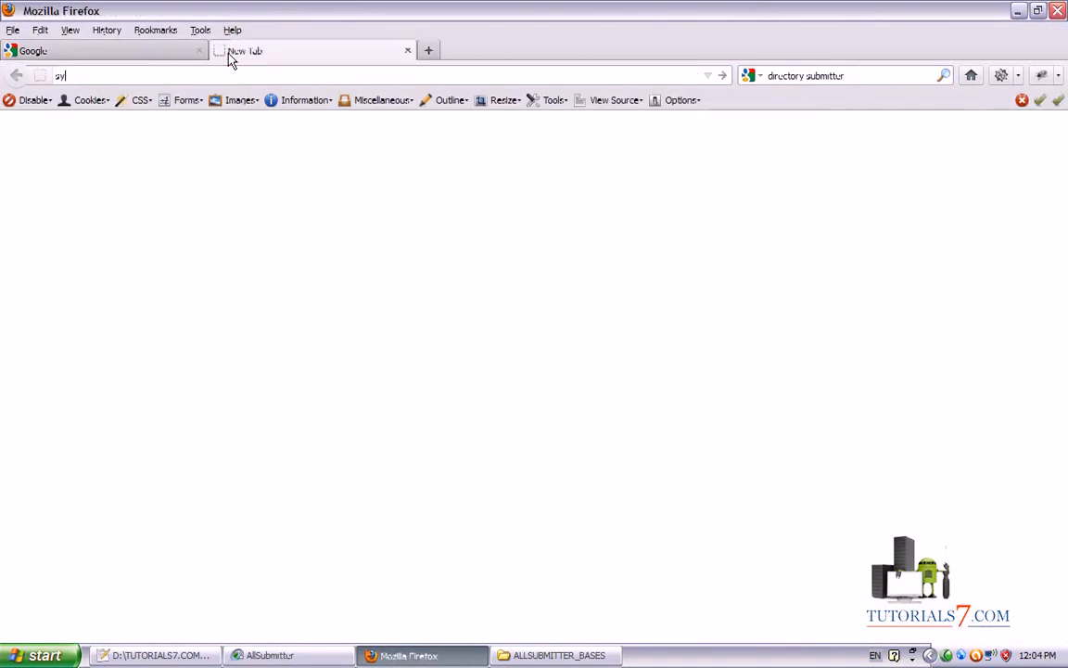
key("BackSpace")
type("ky")
key("Down")
key("Return")
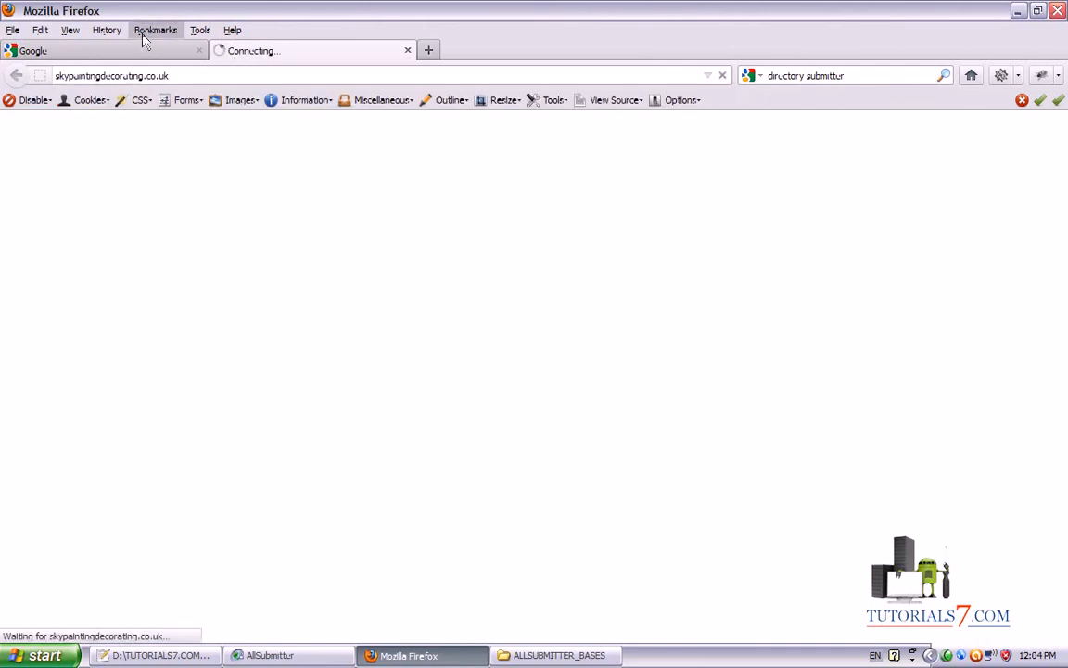
left_click(171, 75)
key("ctrl+c")
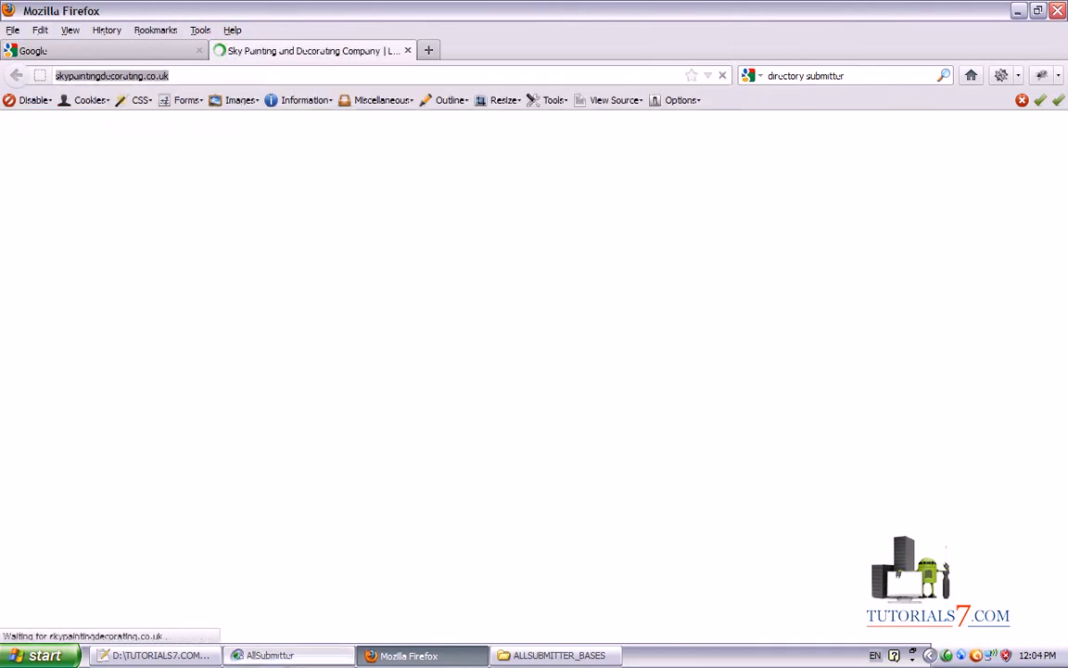
left_click(273, 654)
left_click(367, 165)
key("ctrl+v")
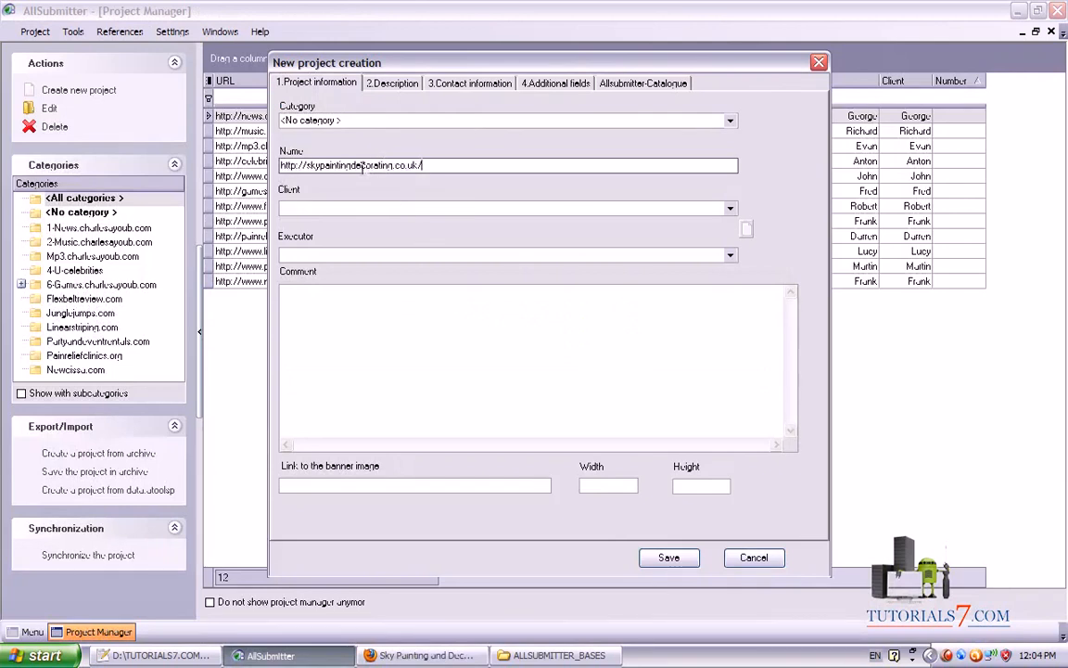
key("BackSpace")
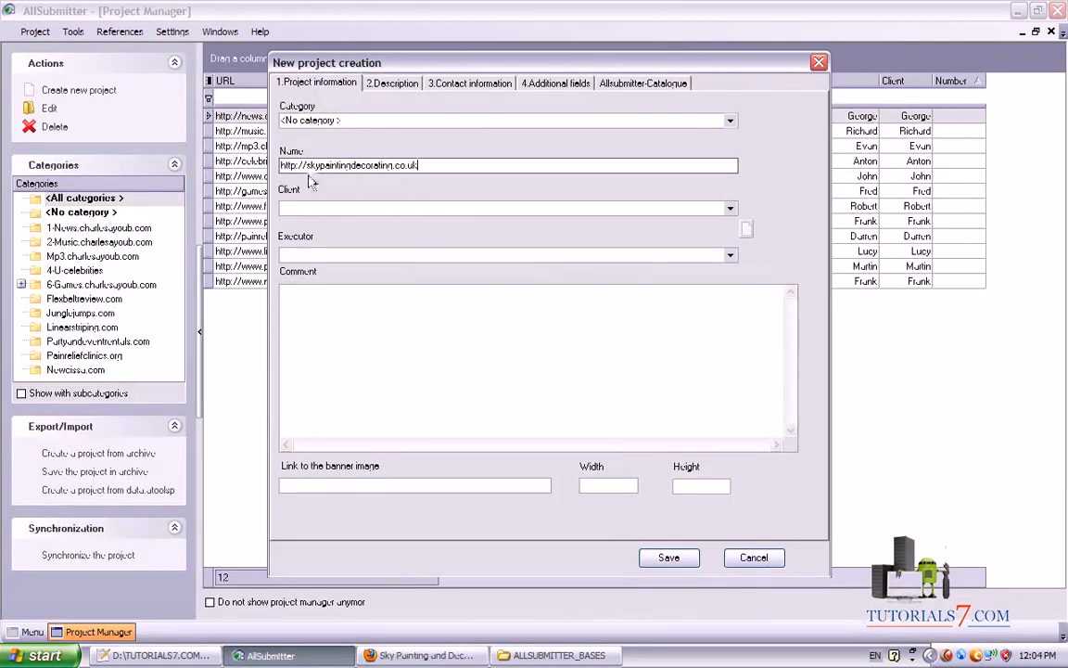
left_click(307, 205)
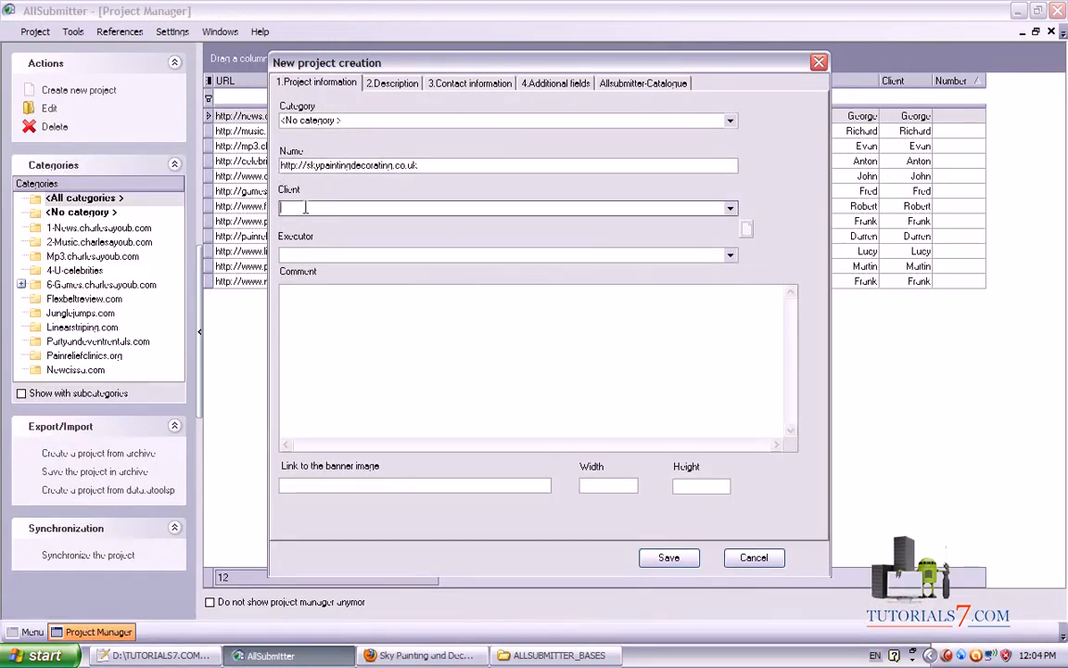
left_click(730, 209)
left_click(747, 230)
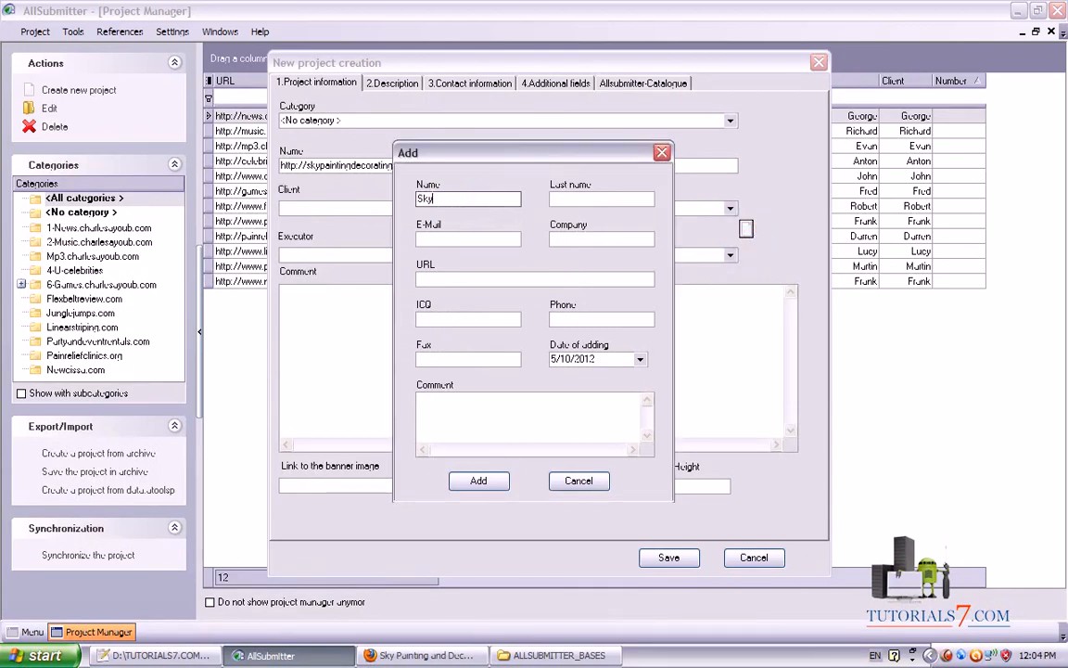
key("ctrl+shift+d")
mouse_move(553, 159)
left_mouse_down()
mouse_move(433, 213)
mouse_move(357, 169)
left_mouse_up()
left_click(480, 479)
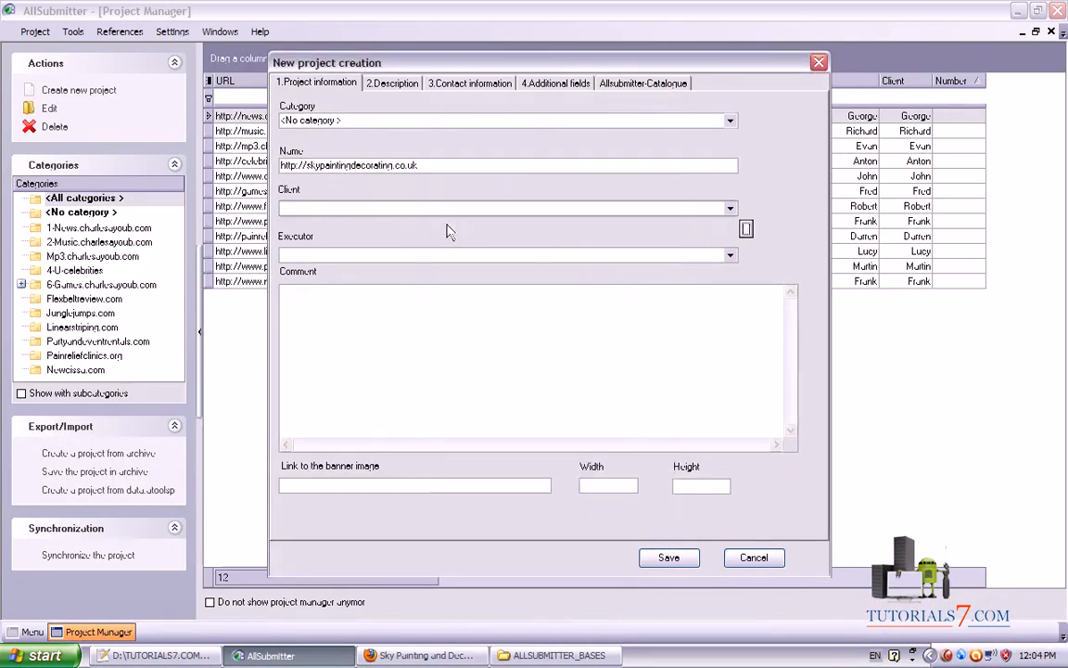
Set the new contact as both the project's Client and Executor
left_click(730, 209)
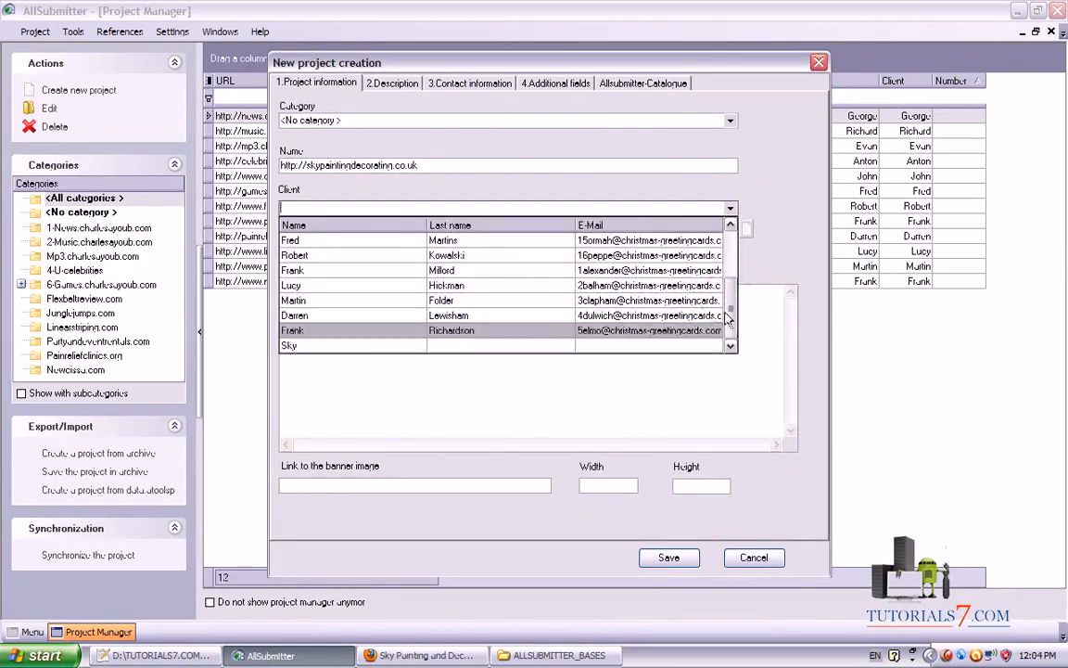
left_click(339, 346)
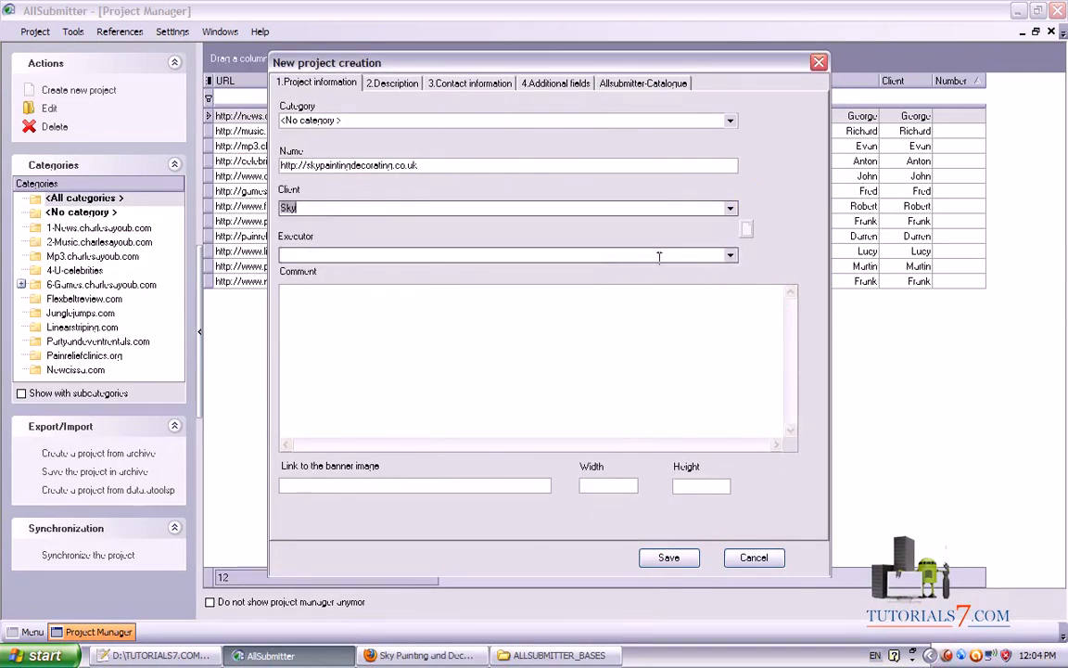
left_click(730, 254)
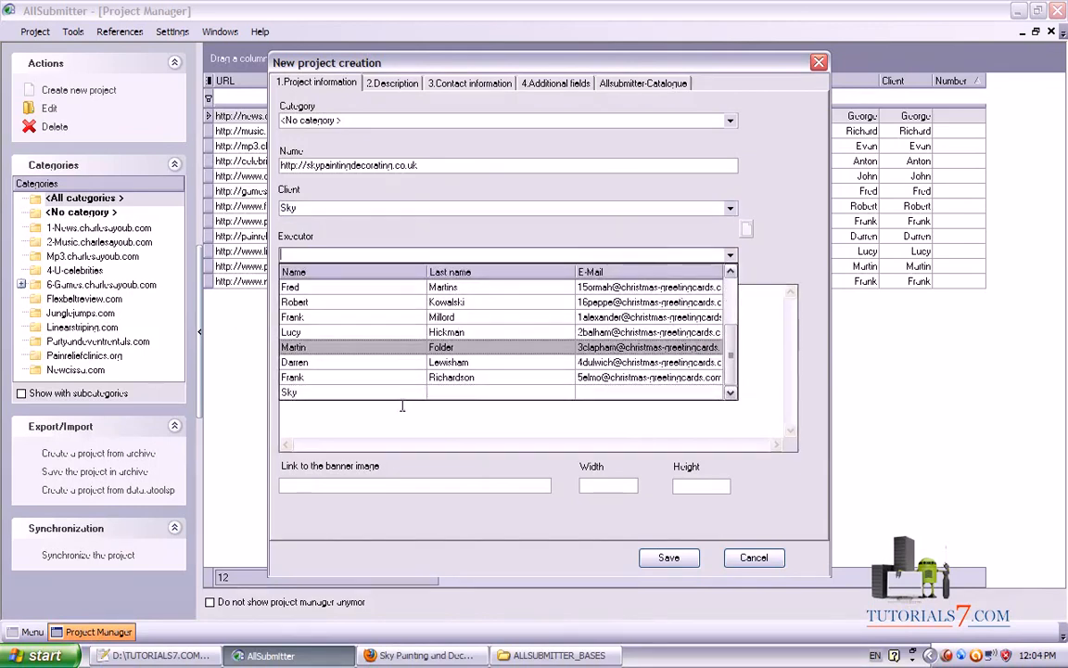
left_click(327, 393)
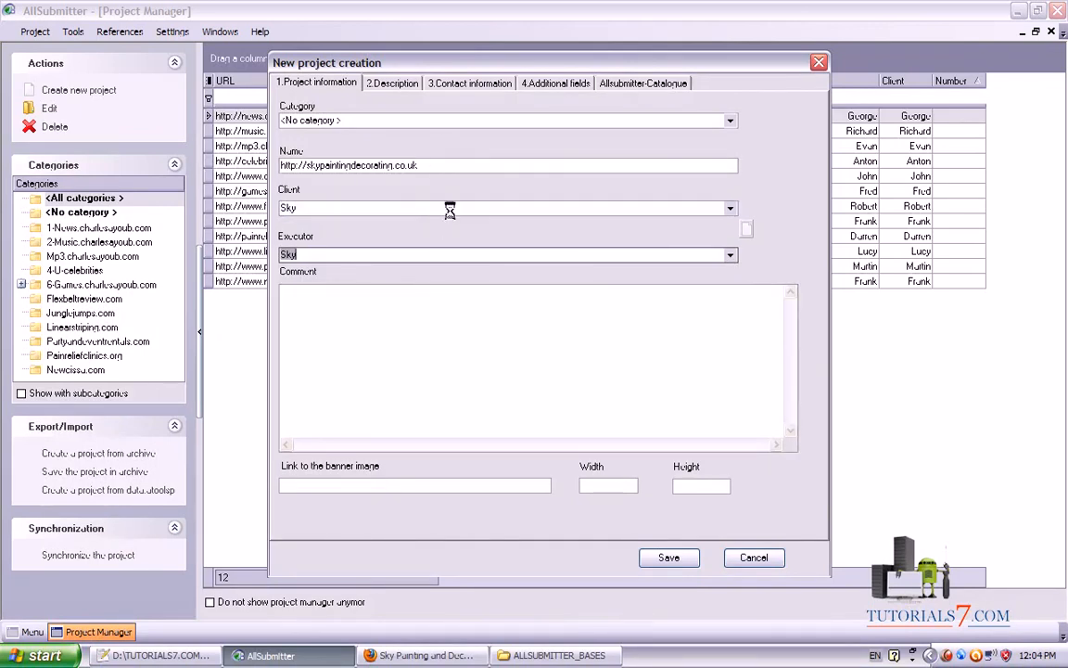
mouse_move(304, 438)
left_mouse_down()
mouse_move(234, 477)
mouse_move(779, 542)
mouse_move(295, 415)
left_mouse_up()
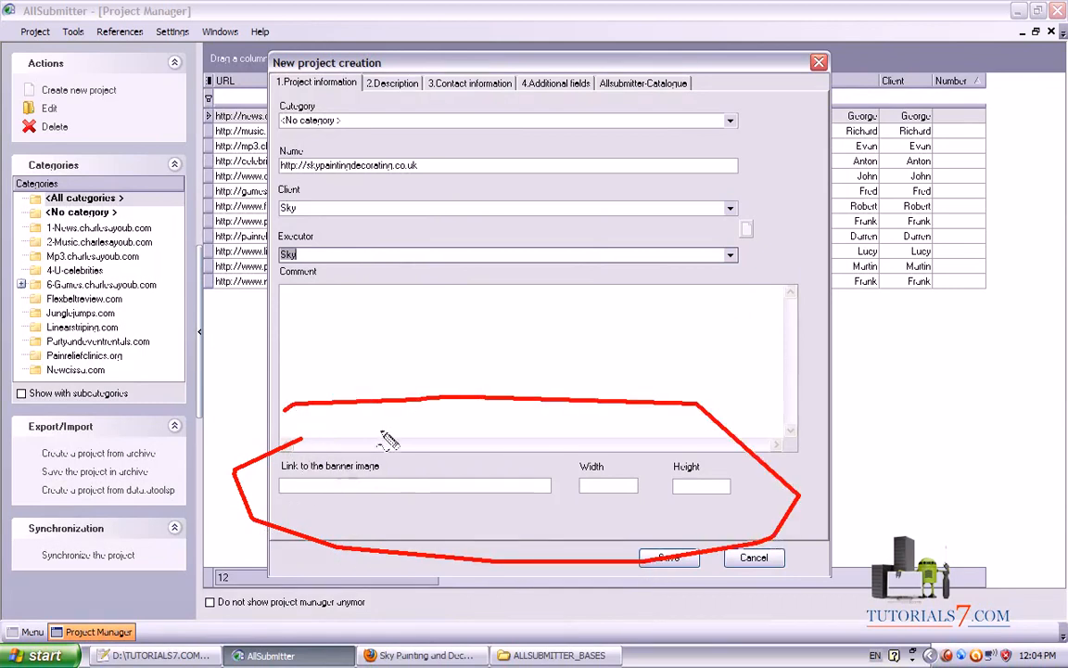
mouse_move(543, 425)
left_mouse_down()
mouse_move(615, 464)
mouse_move(668, 459)
mouse_move(675, 436)
left_mouse_up()
mouse_move(405, 351)
left_mouse_down()
mouse_move(452, 446)
mouse_move(529, 469)
left_mouse_up()
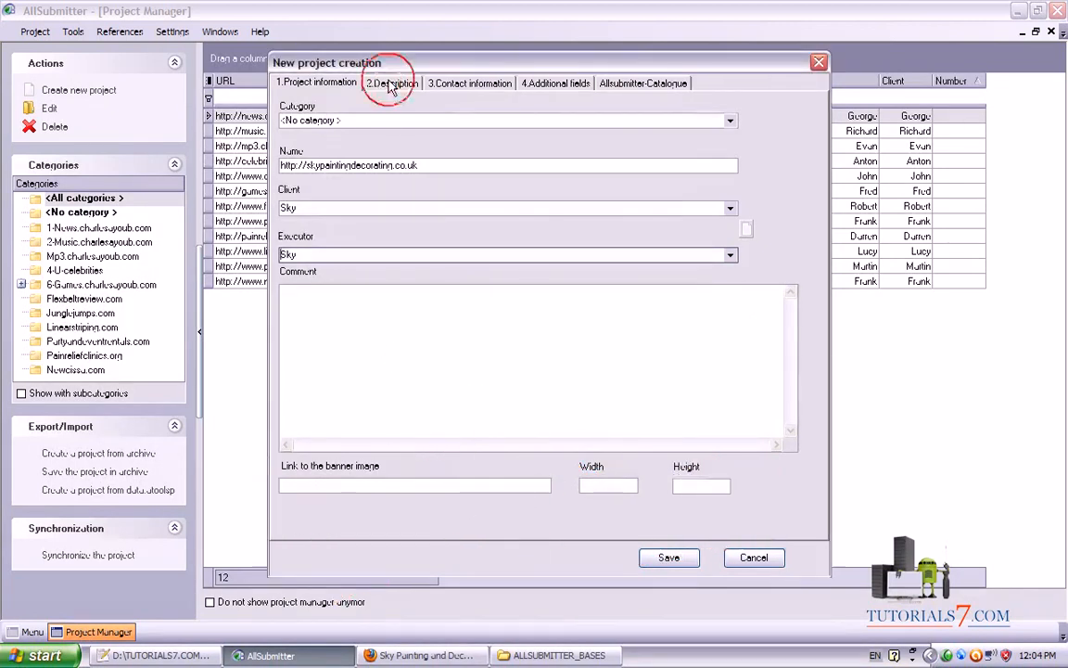
left_click(392, 83)
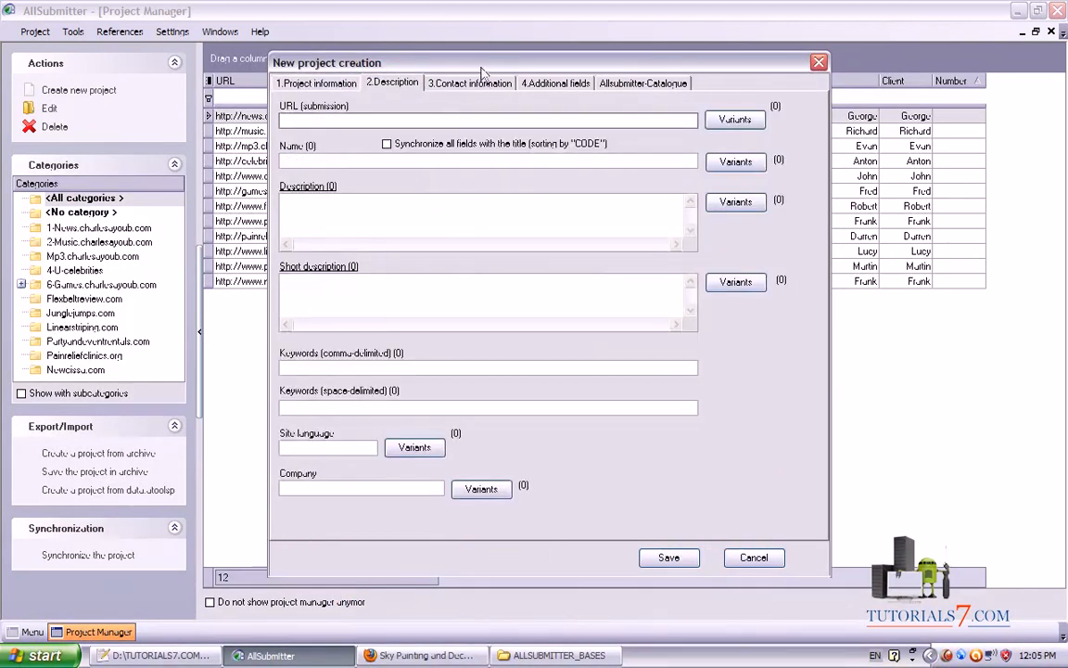
left_click_drag(482, 59, 473, 56)
key("ctrl+v")
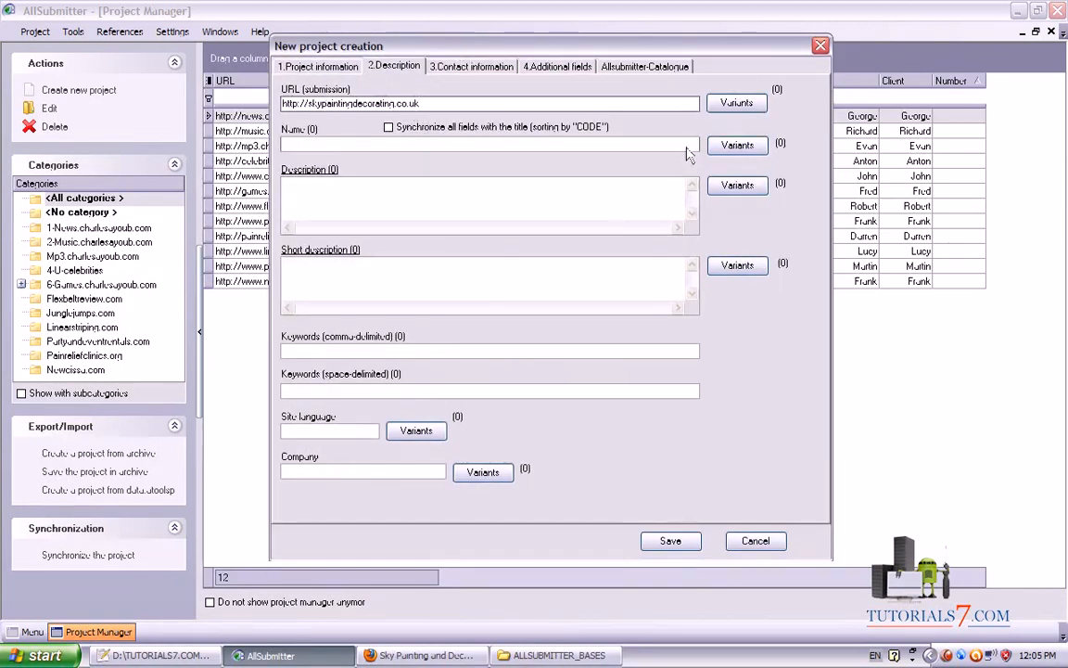
mouse_move(355, 423)
left_mouse_down()
mouse_move(552, 154)
mouse_move(732, 79)
mouse_move(688, 116)
left_mouse_up()
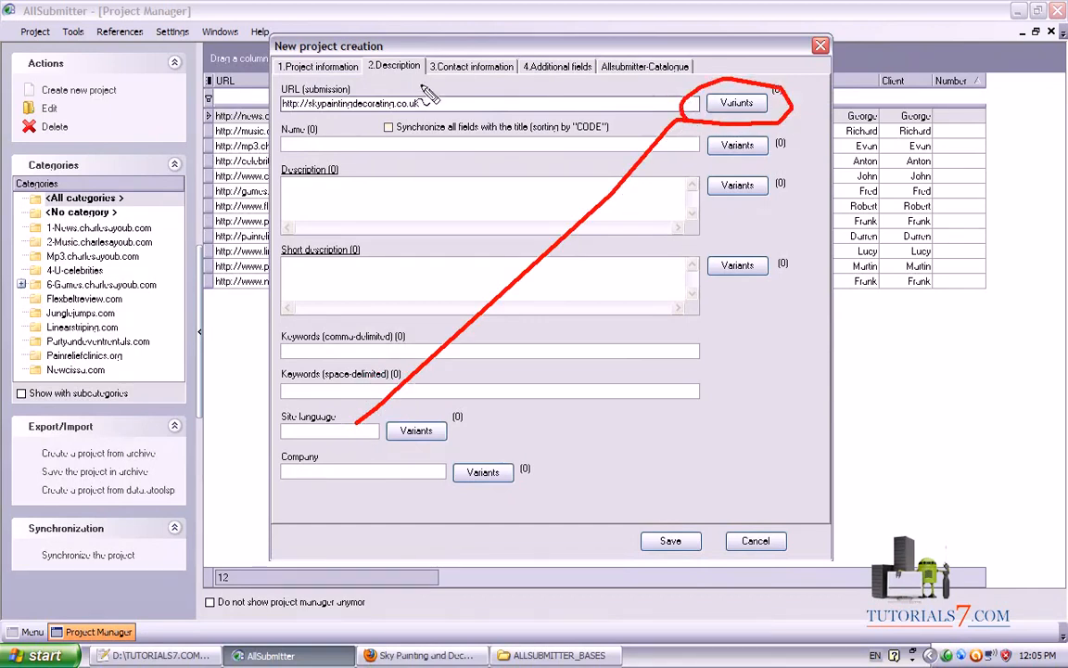
Open the submission URL's additional values and start a text import, then close both windows
left_click(736, 103)
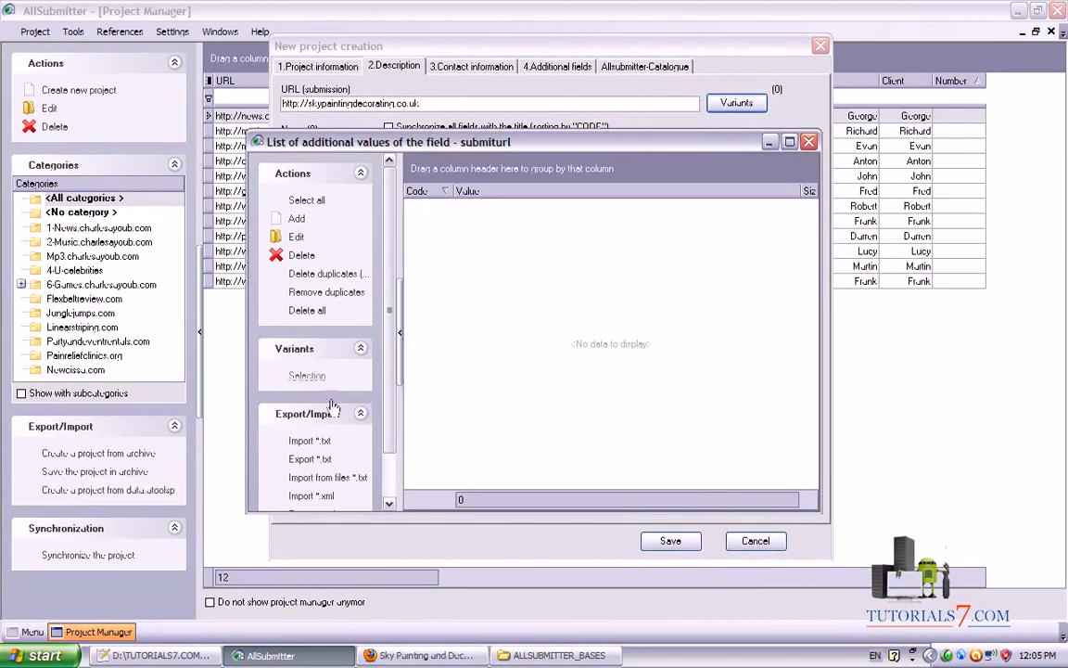
left_click(426, 431)
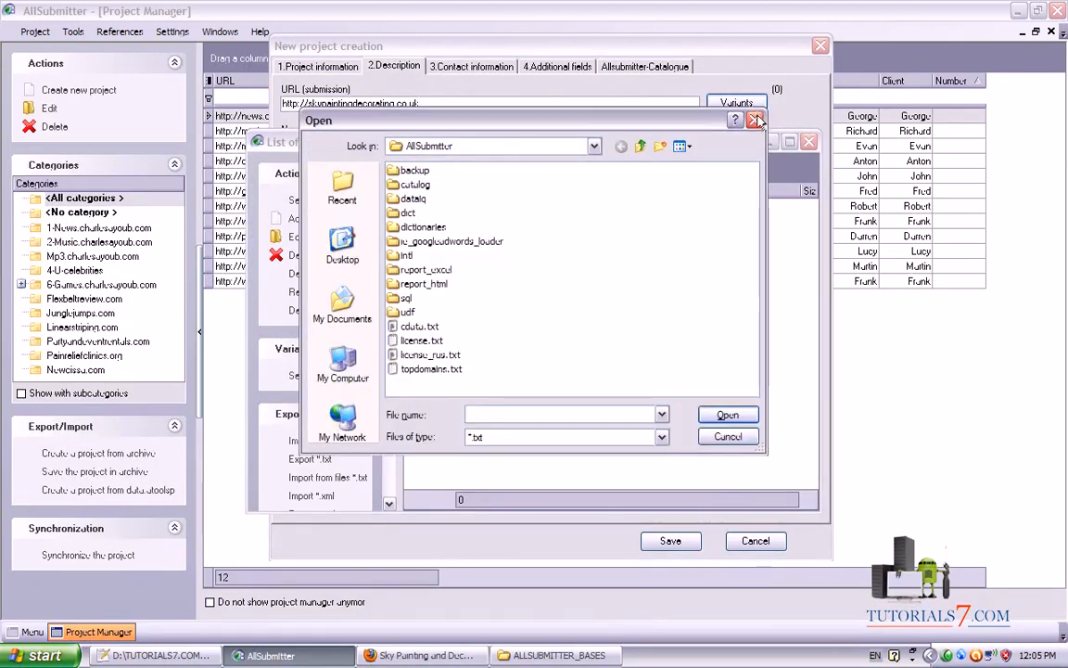
left_click(757, 120)
left_click(808, 142)
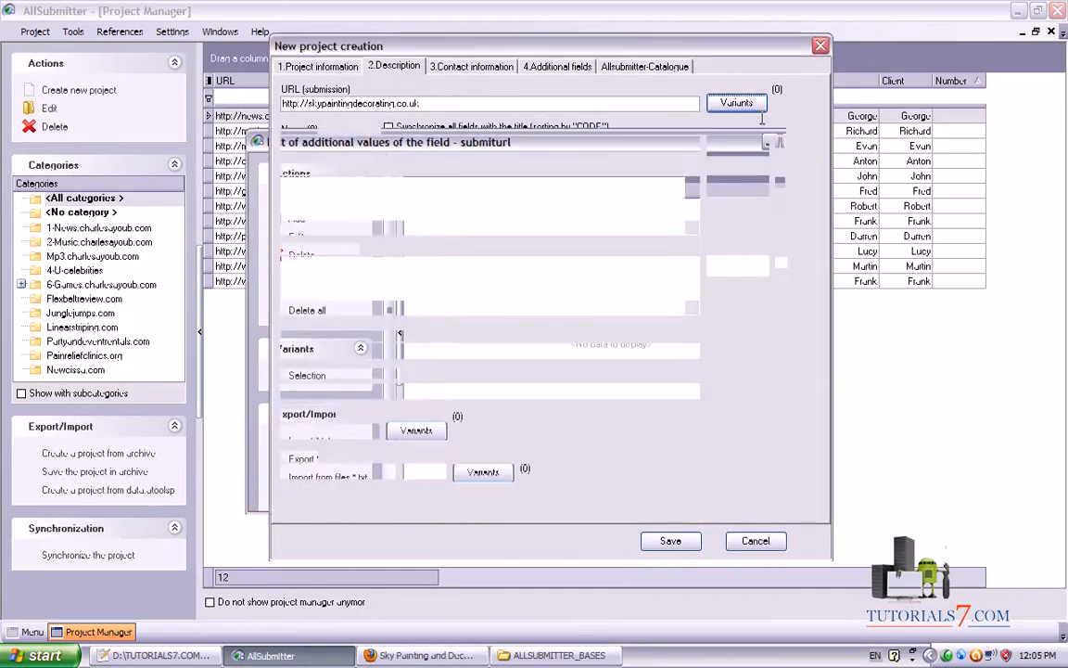
left_click(329, 146)
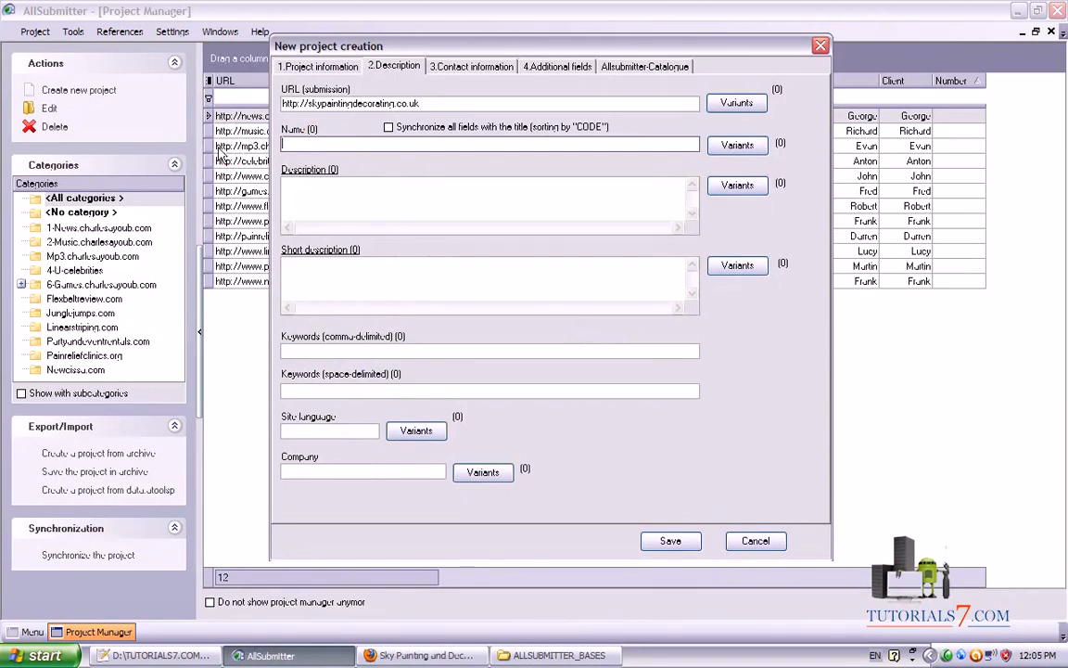
Open the Name field's additional values list and open TITLES.txt from ALLSUBMITTER_BASES in Notepad++
left_click(736, 149)
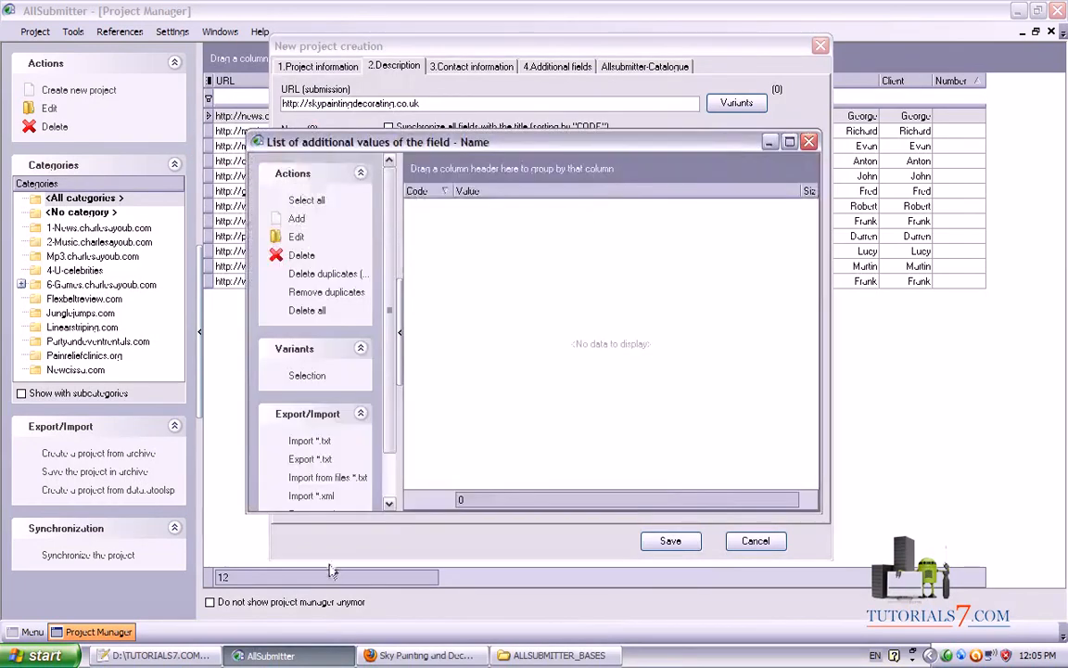
left_click(556, 655)
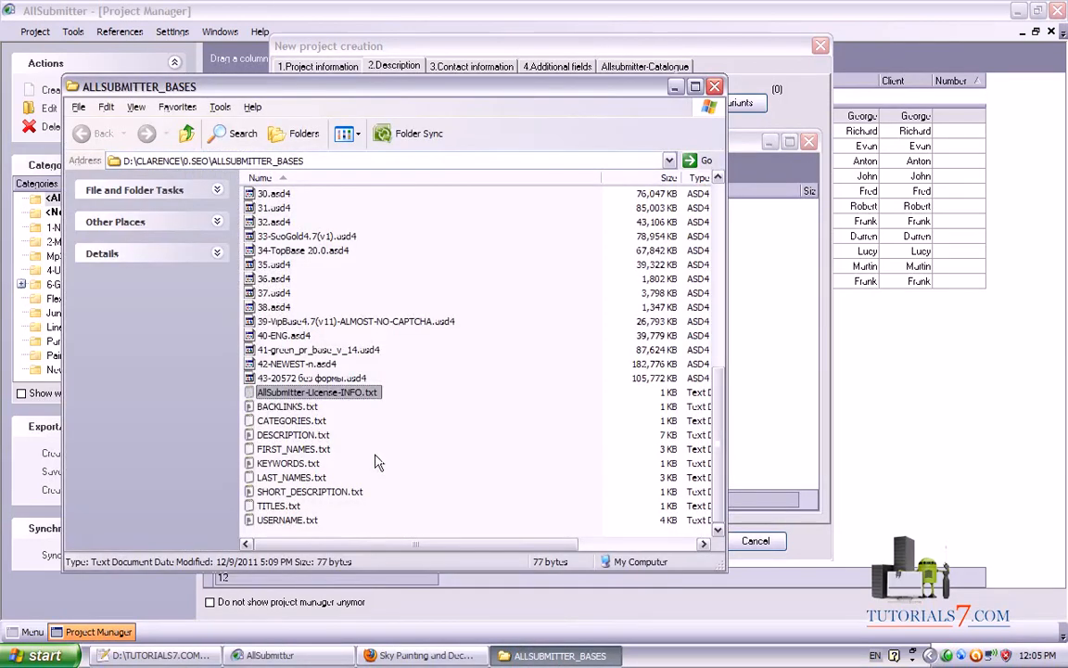
left_click(286, 507)
double_click(289, 508)
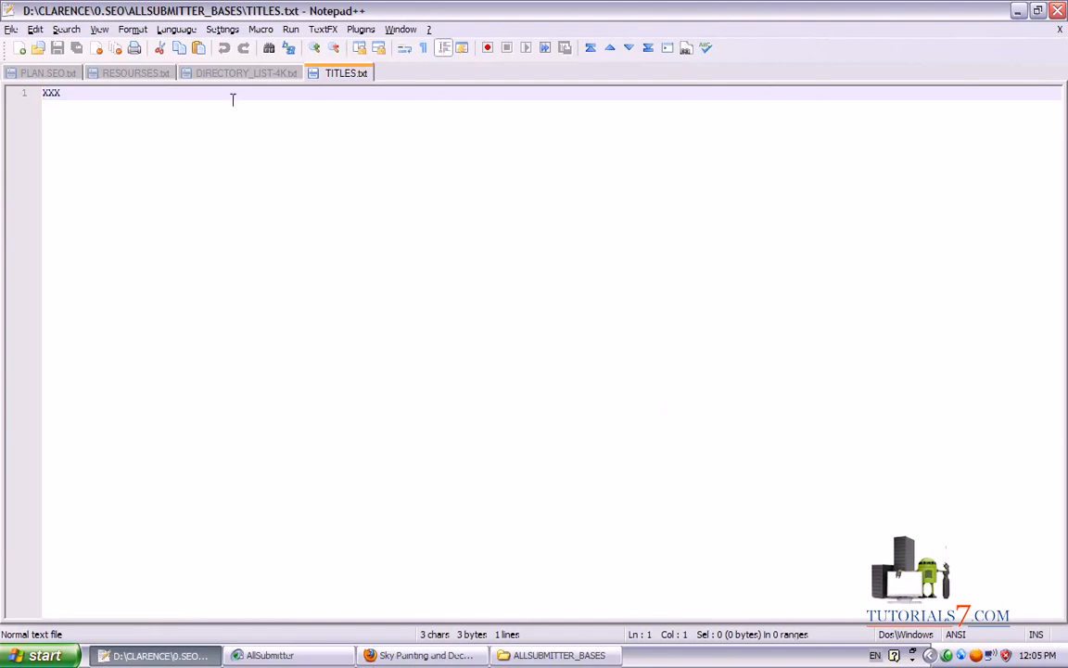
right_click(365, 80)
Close TITLES.txt, maximize ALLSUBMITTER_BASES, and mark its path, base files and text files in red
left_click(385, 90)
left_click(559, 655)
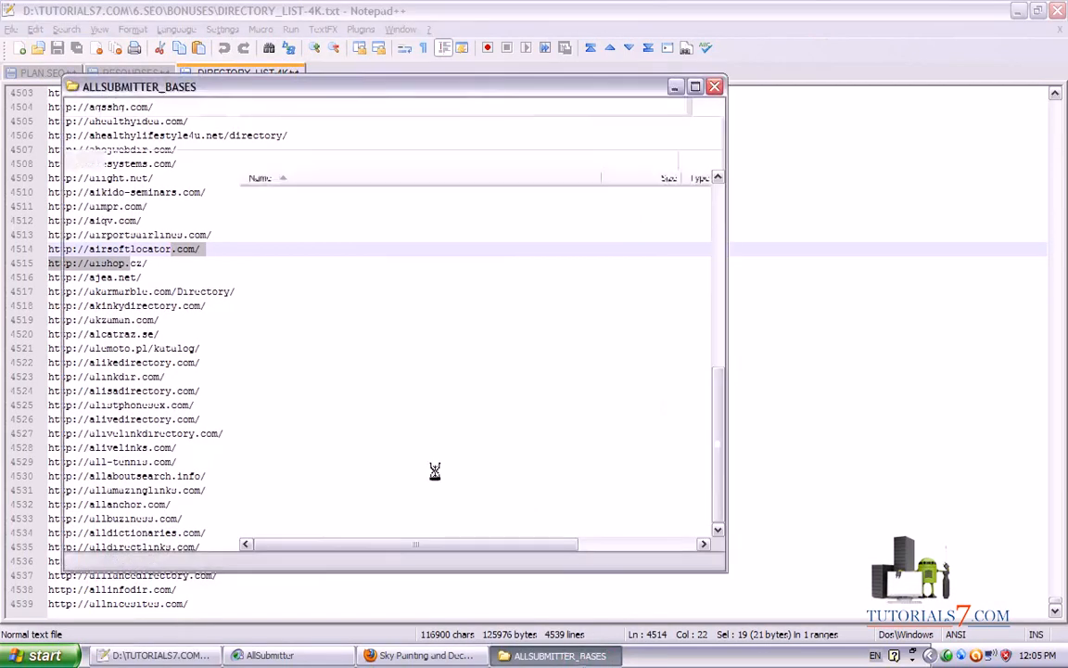
left_click_drag(717, 458, 701, 115)
left_click(694, 86)
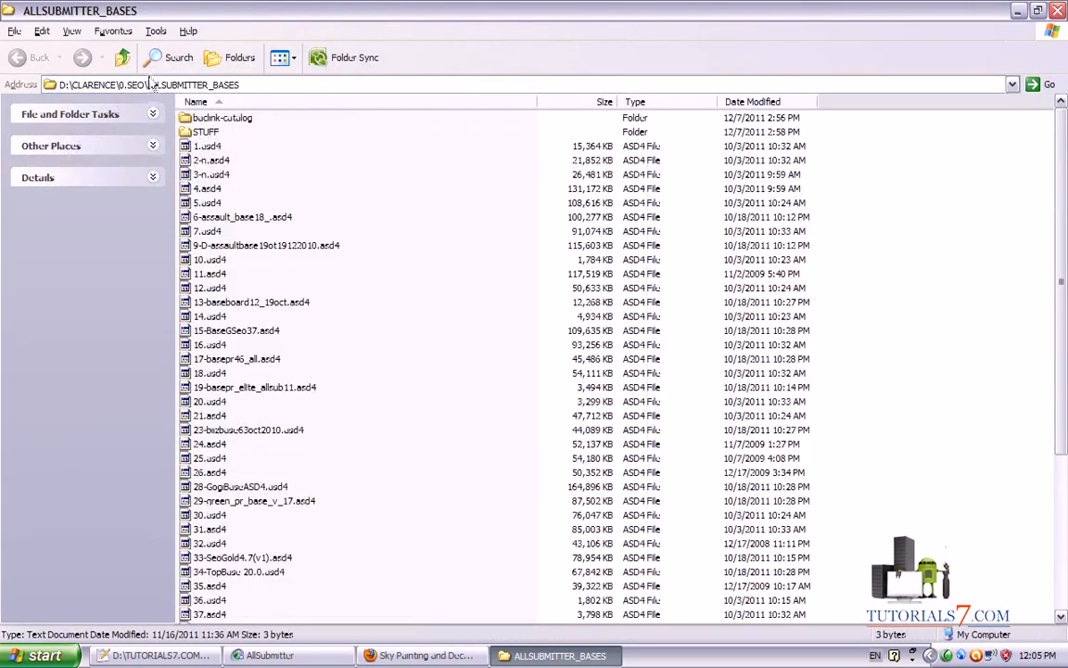
mouse_move(143, 70)
left_mouse_down()
mouse_move(246, 102)
mouse_move(173, 65)
left_mouse_up()
mouse_move(186, 137)
left_mouse_down()
mouse_move(475, 496)
mouse_move(86, 281)
mouse_move(96, 141)
left_mouse_up()
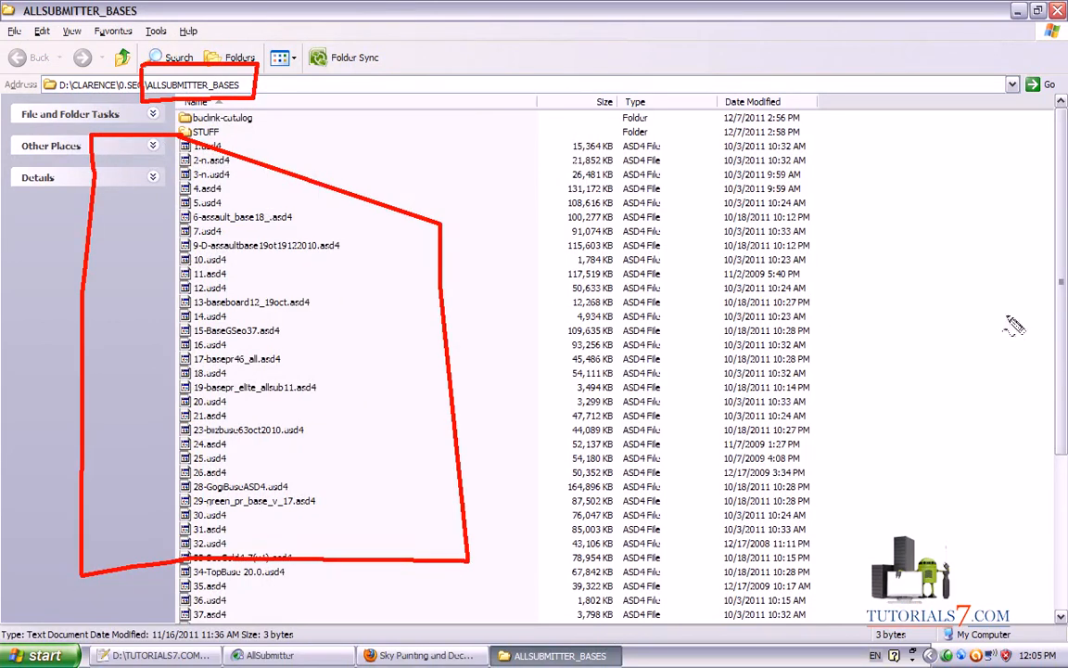
scroll(445, 306, "down", 5)
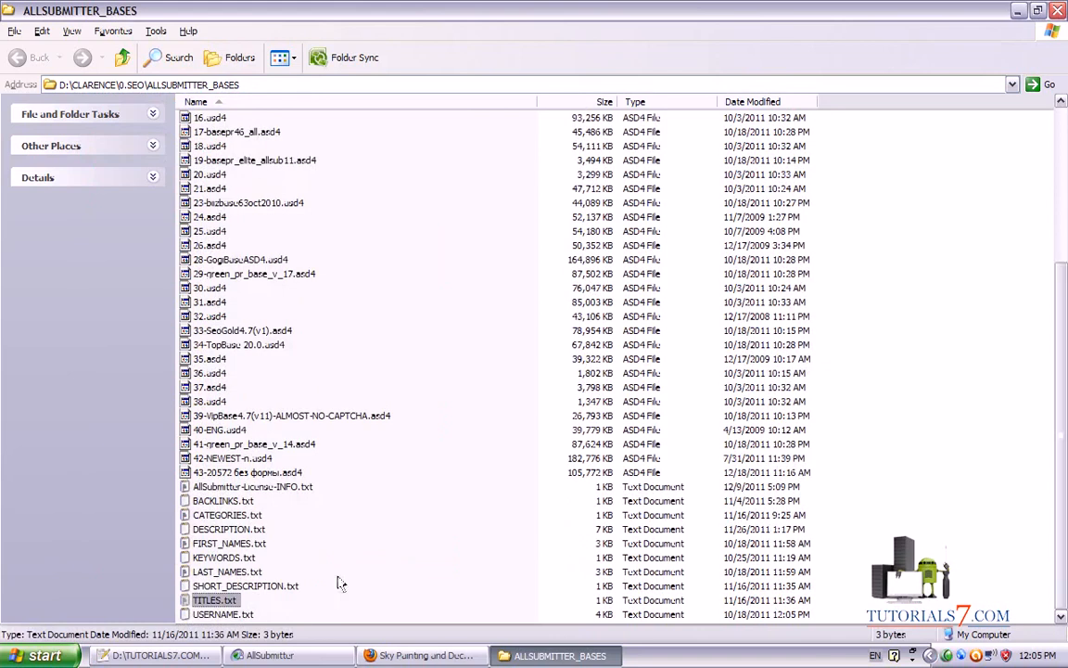
mouse_move(167, 491)
left_mouse_down()
mouse_move(324, 484)
mouse_move(376, 566)
mouse_move(135, 593)
mouse_move(136, 489)
mouse_move(165, 484)
left_mouse_up()
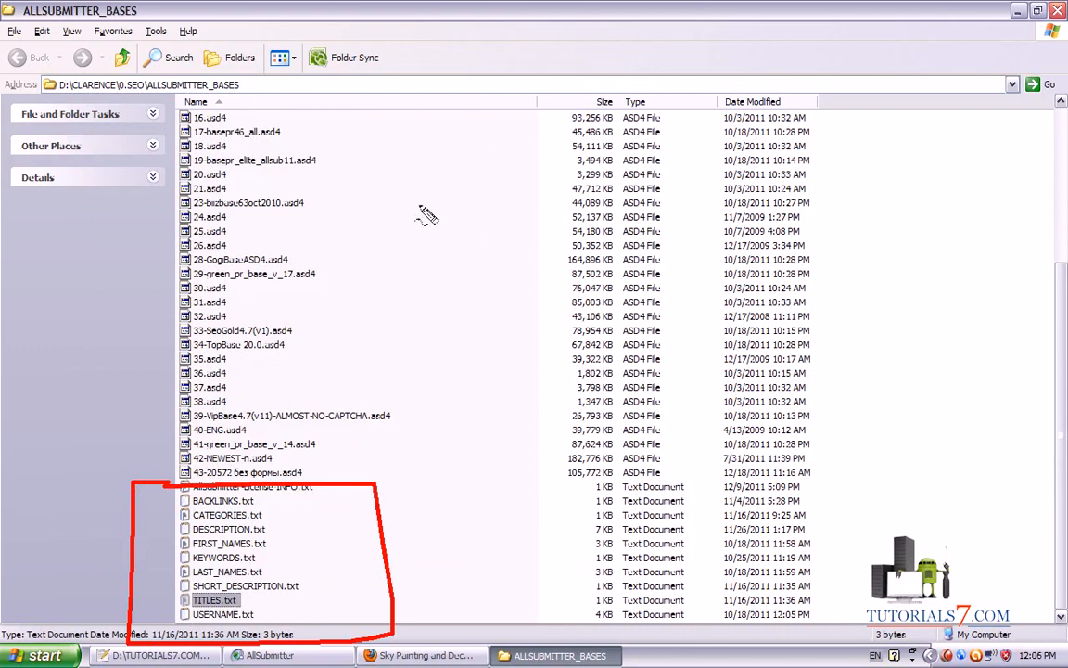
Annotate the file list with numbers 1 and 4 and an arrow to the text files, then clear it
mouse_move(389, 174)
left_mouse_down()
mouse_move(415, 147)
mouse_move(402, 237)
left_mouse_up()
left_click_drag(348, 229, 481, 222)
left_click_drag(444, 133, 455, 277)
left_click_drag(329, 294, 421, 191)
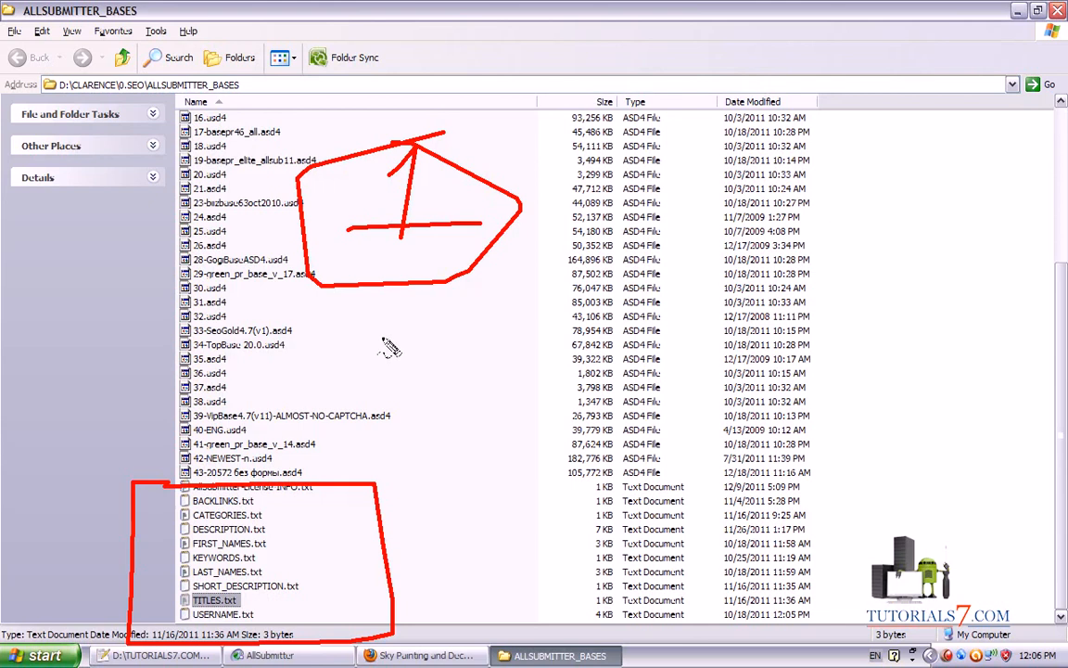
mouse_move(369, 353)
left_mouse_down()
mouse_move(448, 362)
mouse_move(435, 387)
left_mouse_up()
left_click_drag(366, 387, 504, 384)
mouse_move(442, 276)
left_mouse_down()
mouse_move(417, 278)
mouse_move(450, 265)
left_mouse_up()
left_click_drag(369, 562, 823, 500)
mouse_move(398, 543)
left_mouse_down()
mouse_move(382, 543)
mouse_move(400, 526)
mouse_move(397, 546)
left_mouse_up()
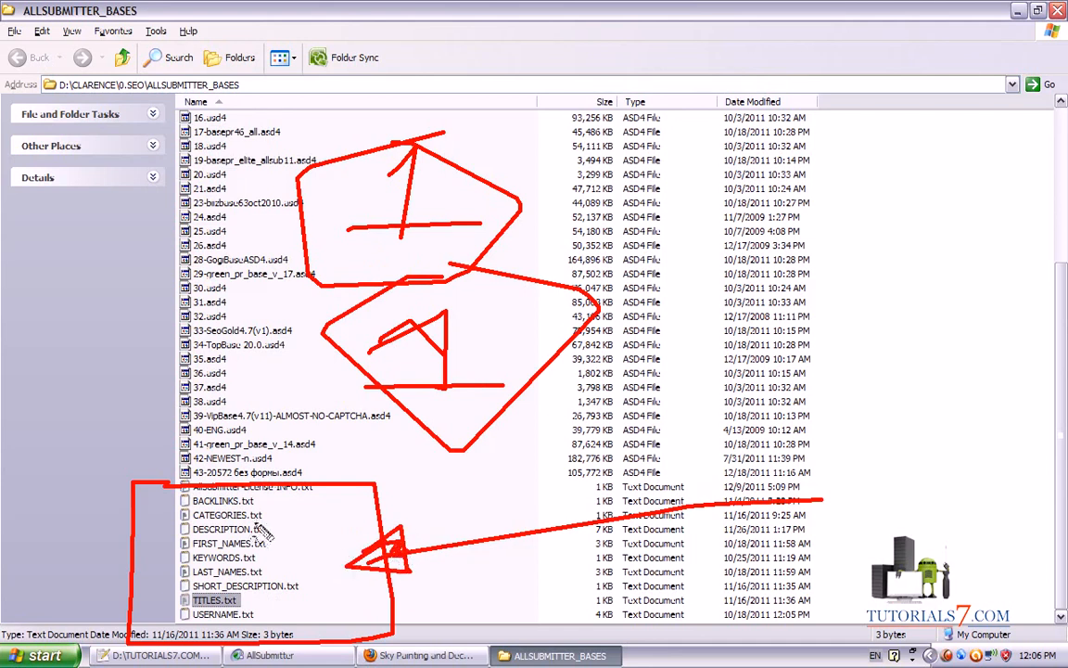
key("Escape")
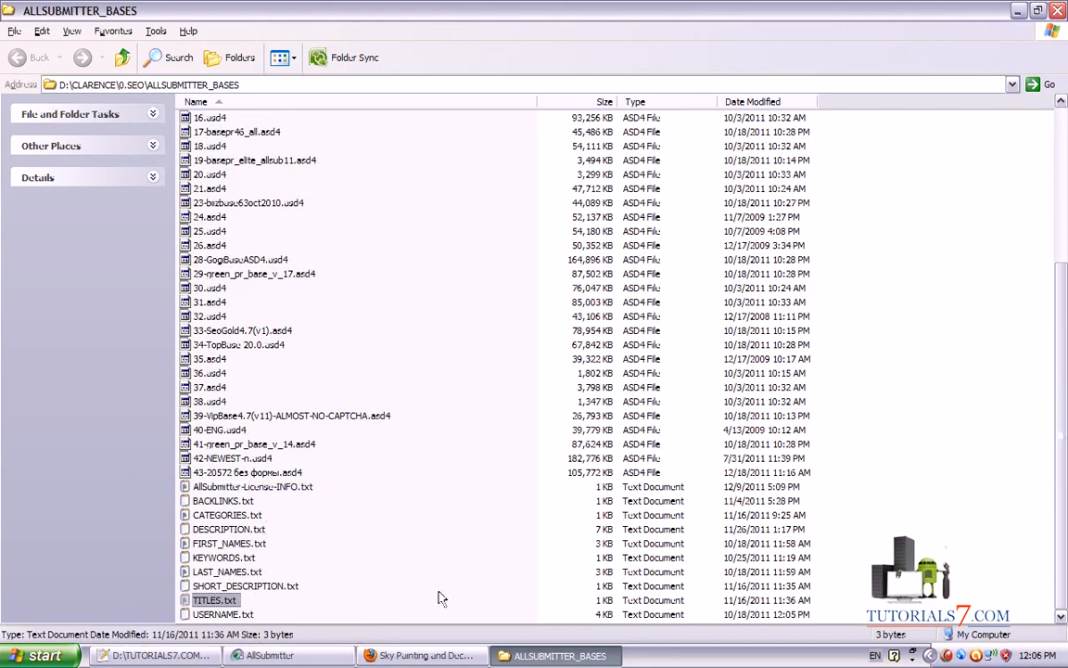
left_click(436, 655)
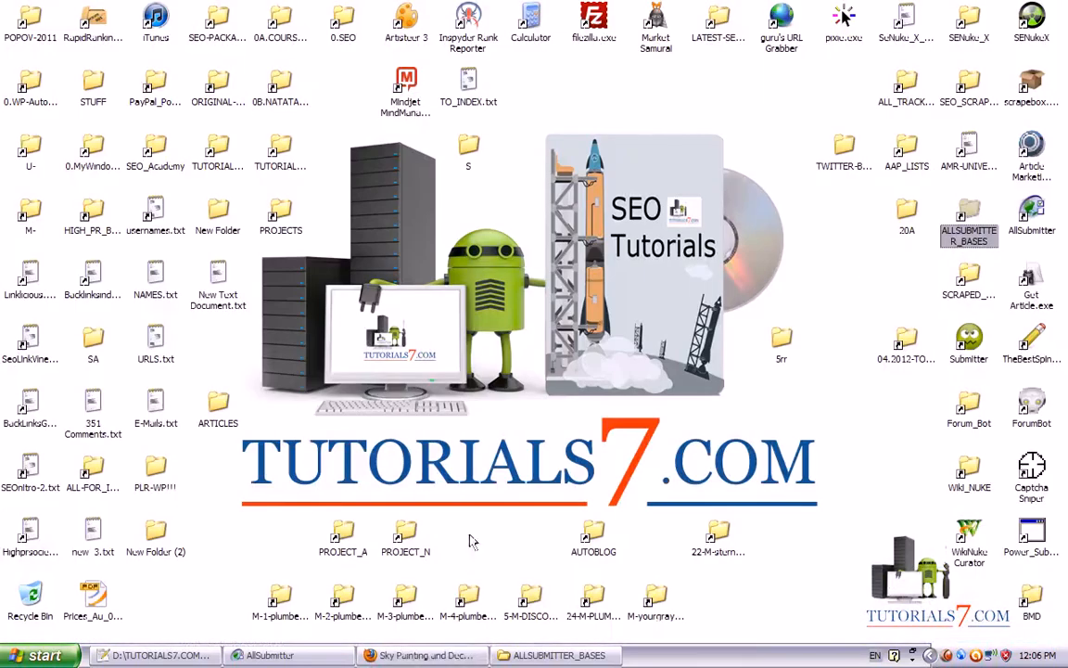
Start a .txt import for the Name values, cancel it, and minimize AllSubmitter to the desktop
left_click(153, 655)
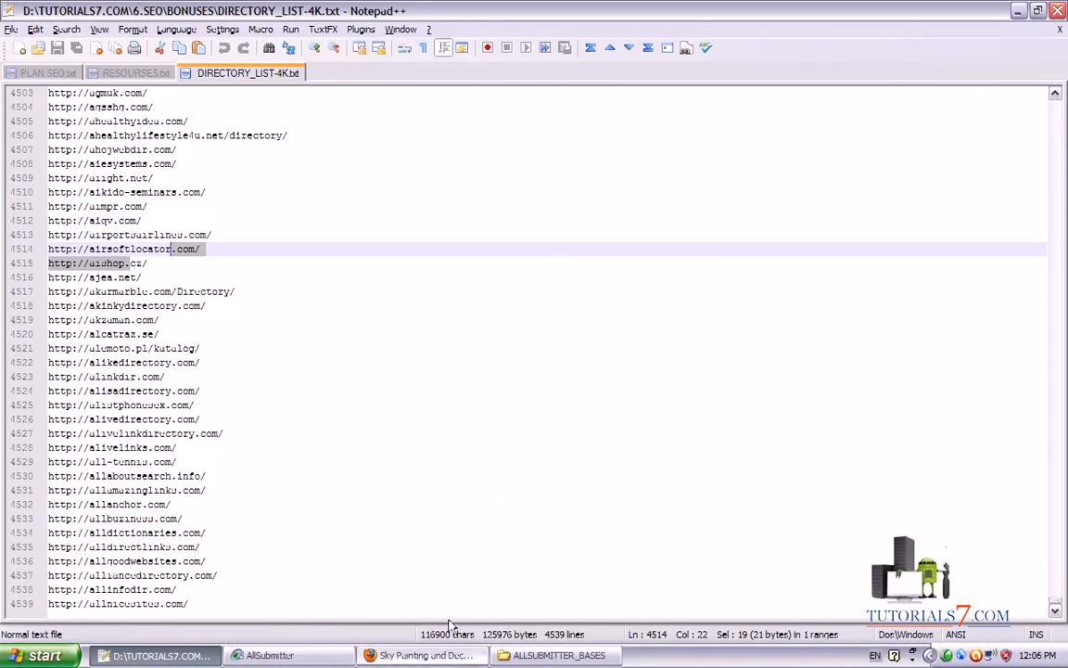
left_click(554, 655)
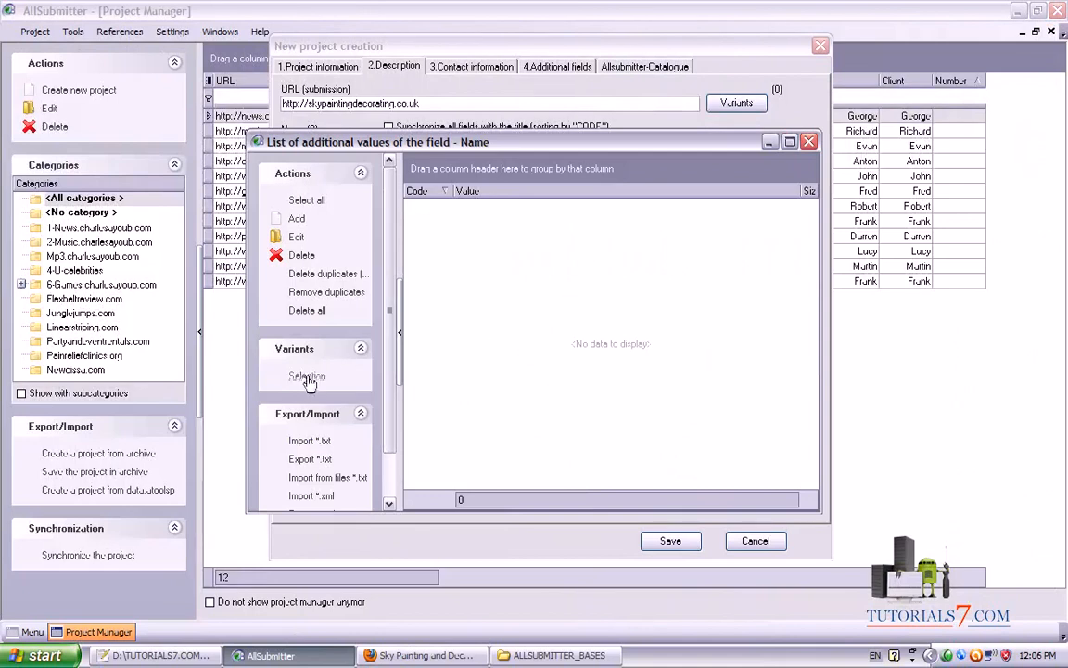
left_click(309, 442)
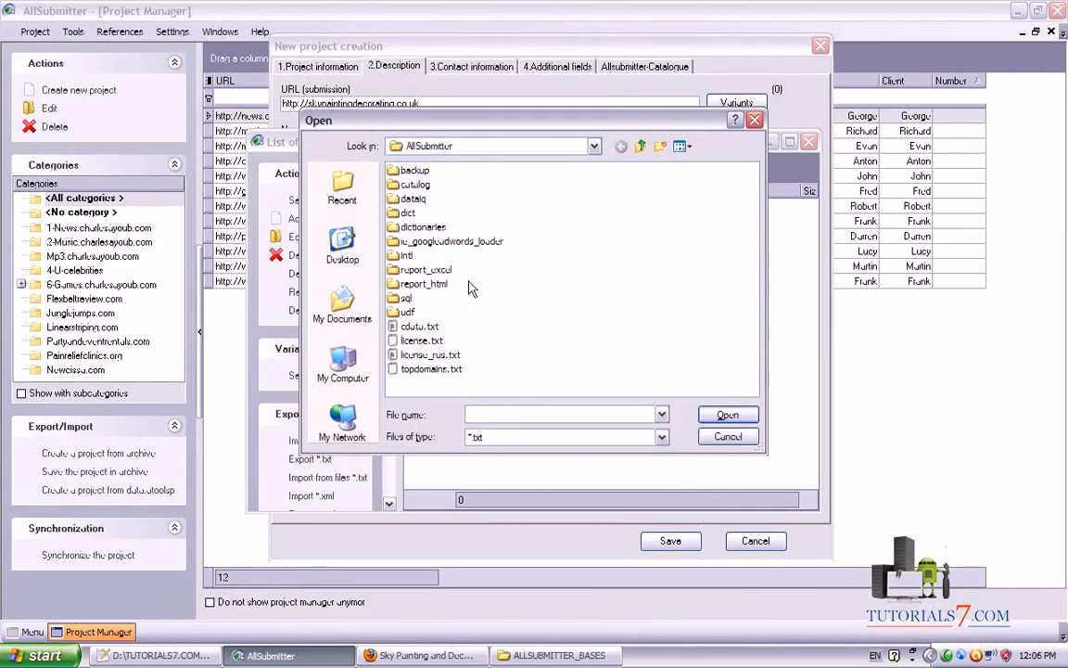
left_click(754, 122)
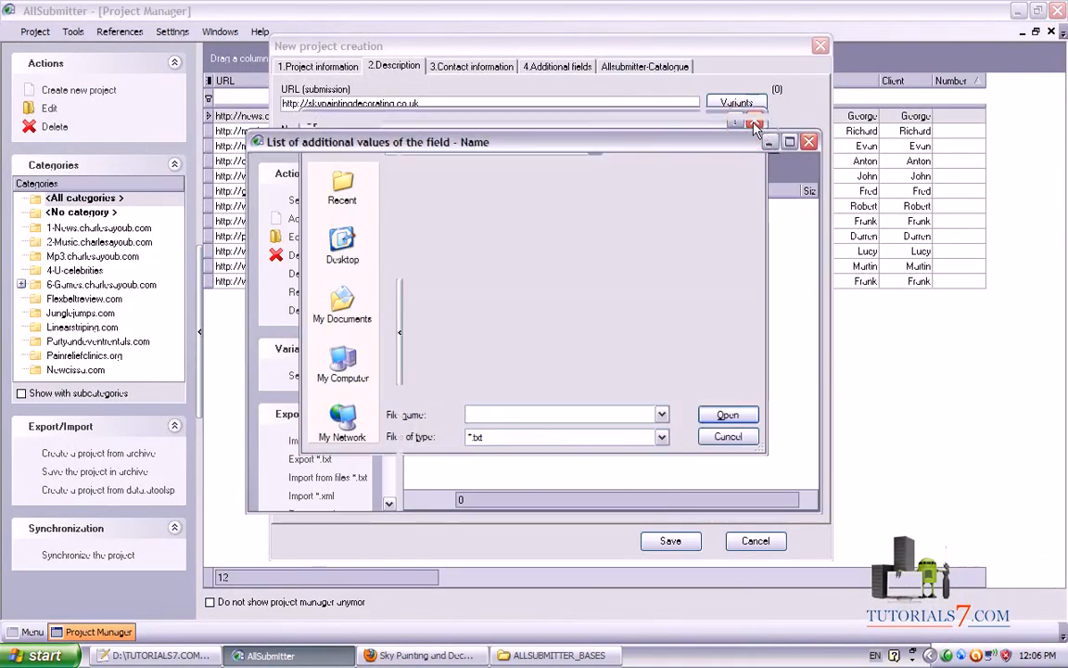
left_click(244, 654)
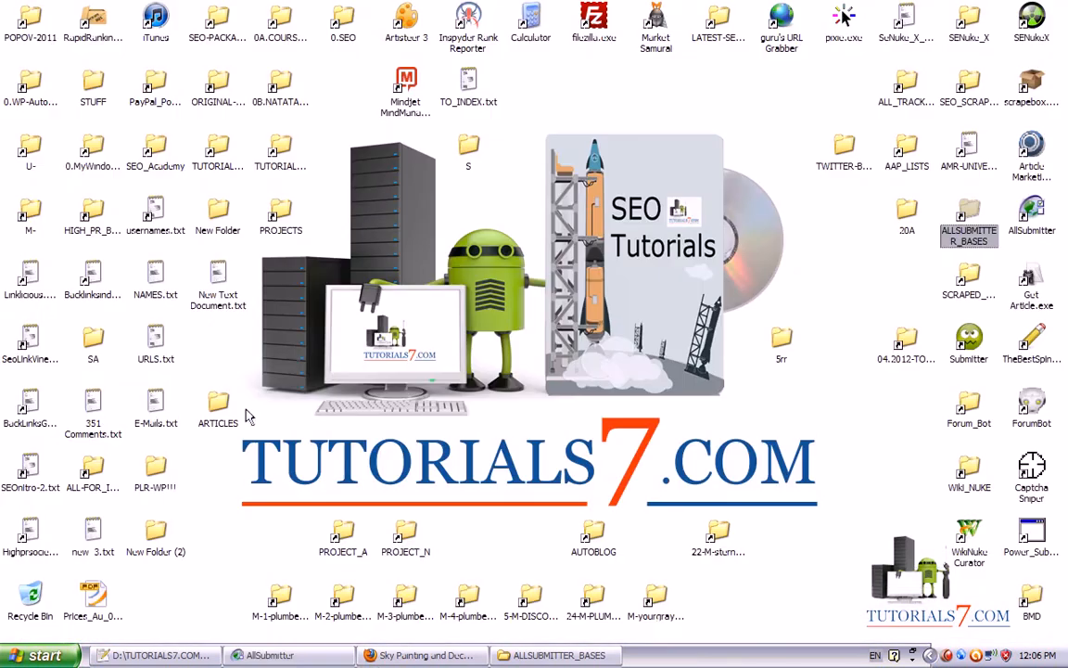
Create New Text Document (2).txt on the desktop with its default name
right_click(331, 319)
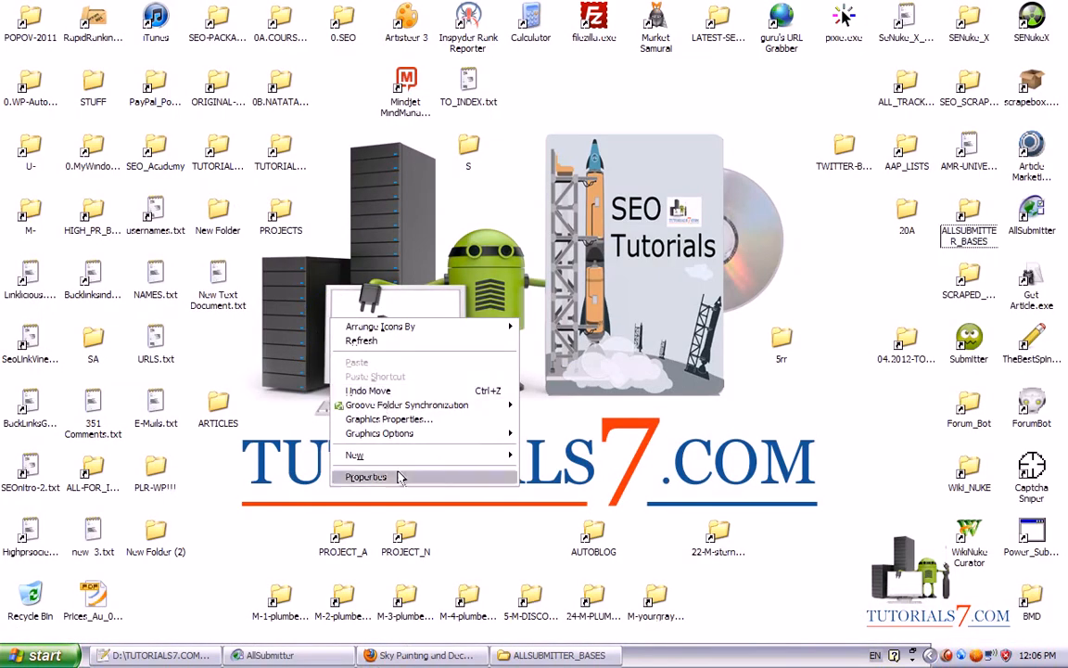
mouse_move(518, 455)
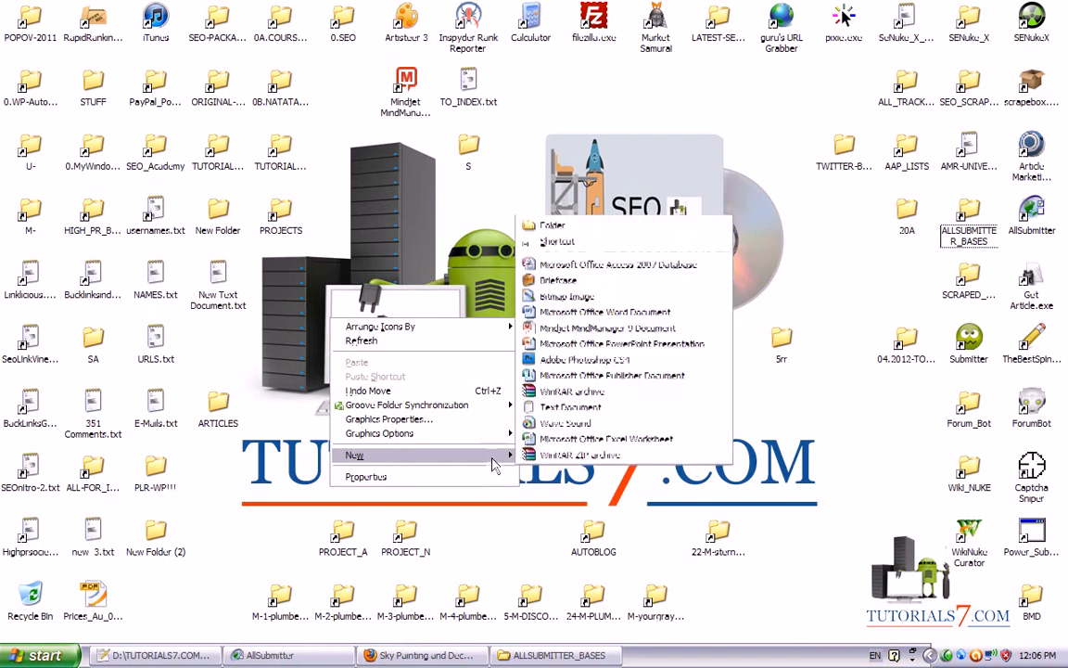
left_click(559, 412)
key("Return")
key("Return")
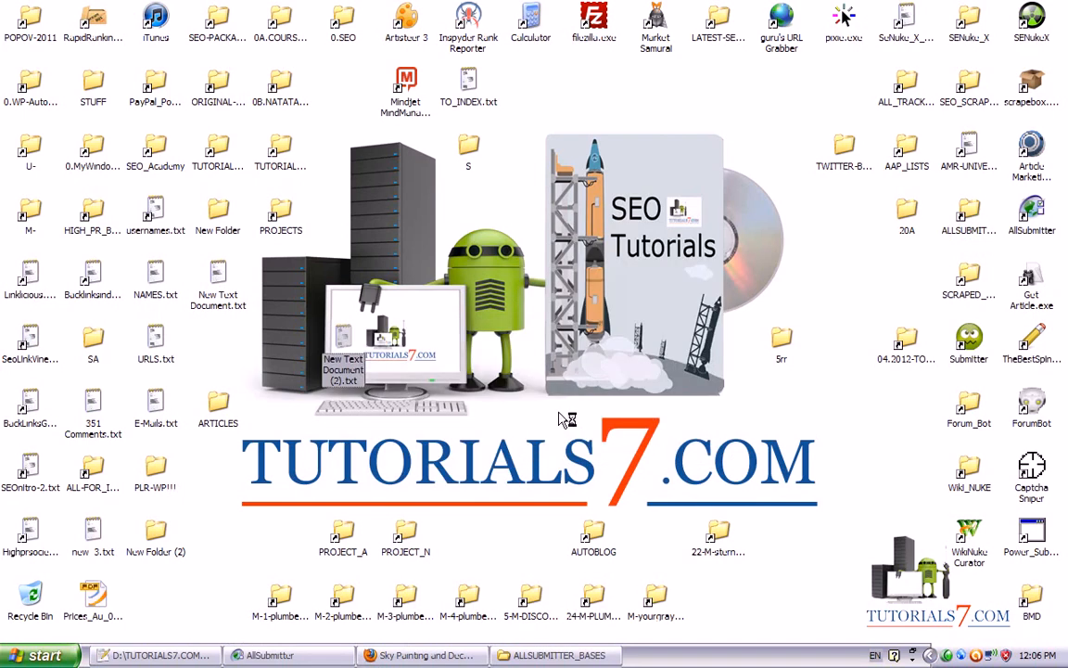
type("F")
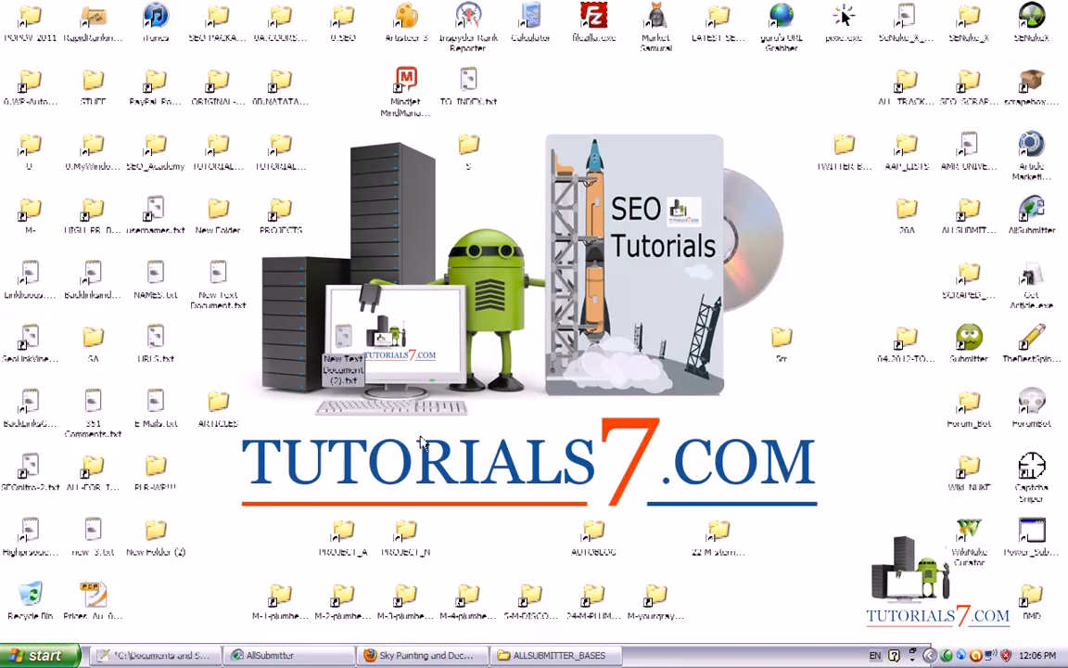
Open ALL_KEYWORDS.txt from the maximized PROJECT_A folder in Notepad++
left_click(344, 533)
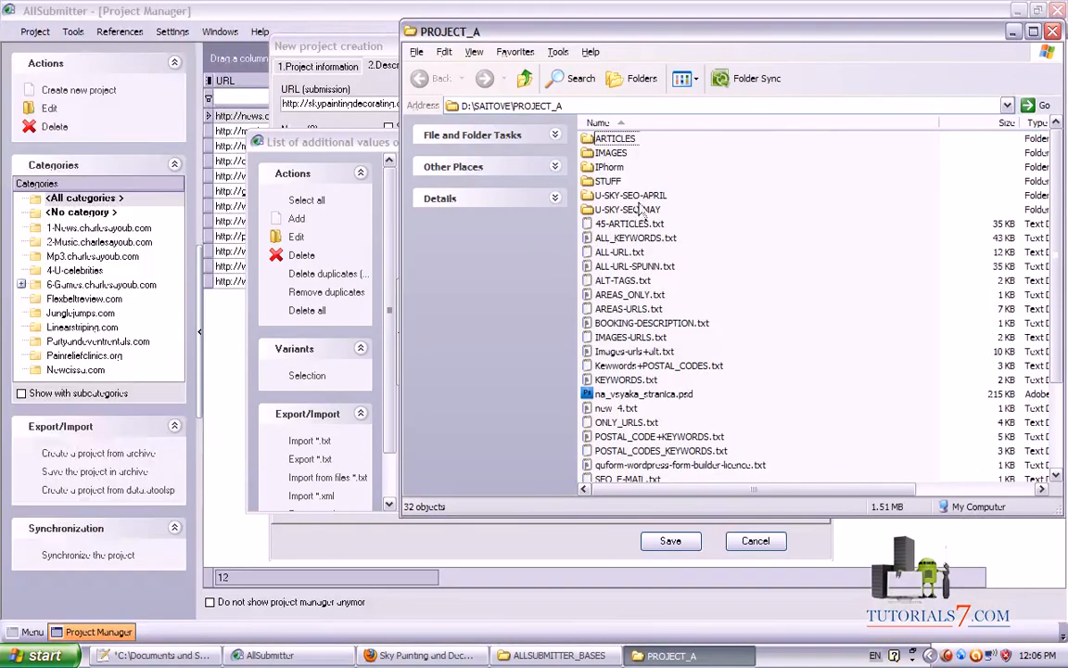
left_click(1032, 31)
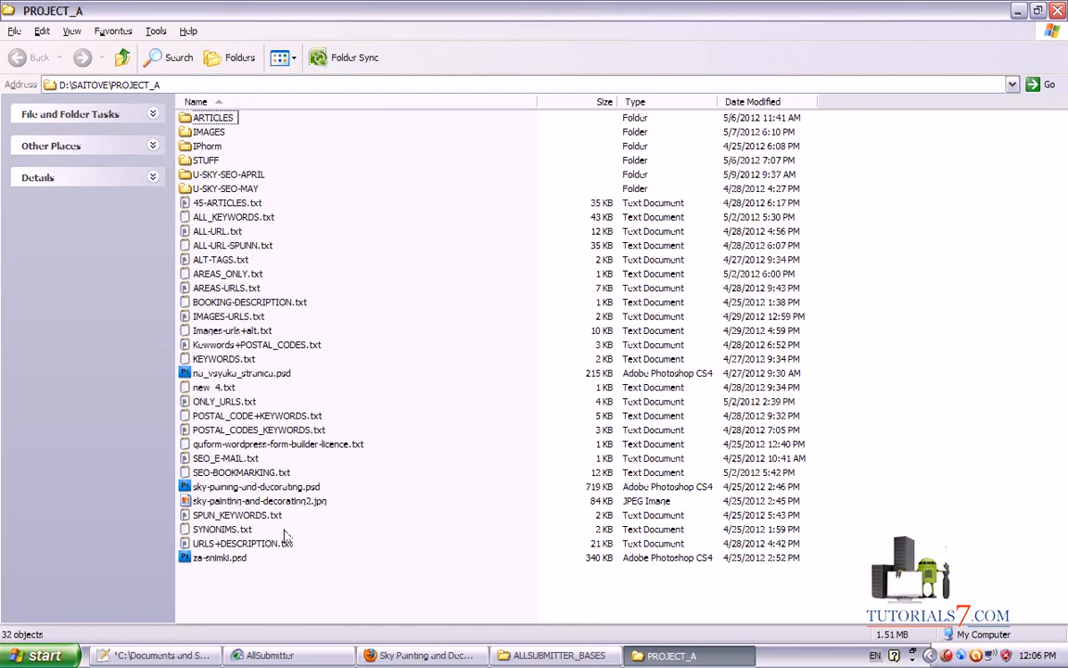
left_click(222, 530)
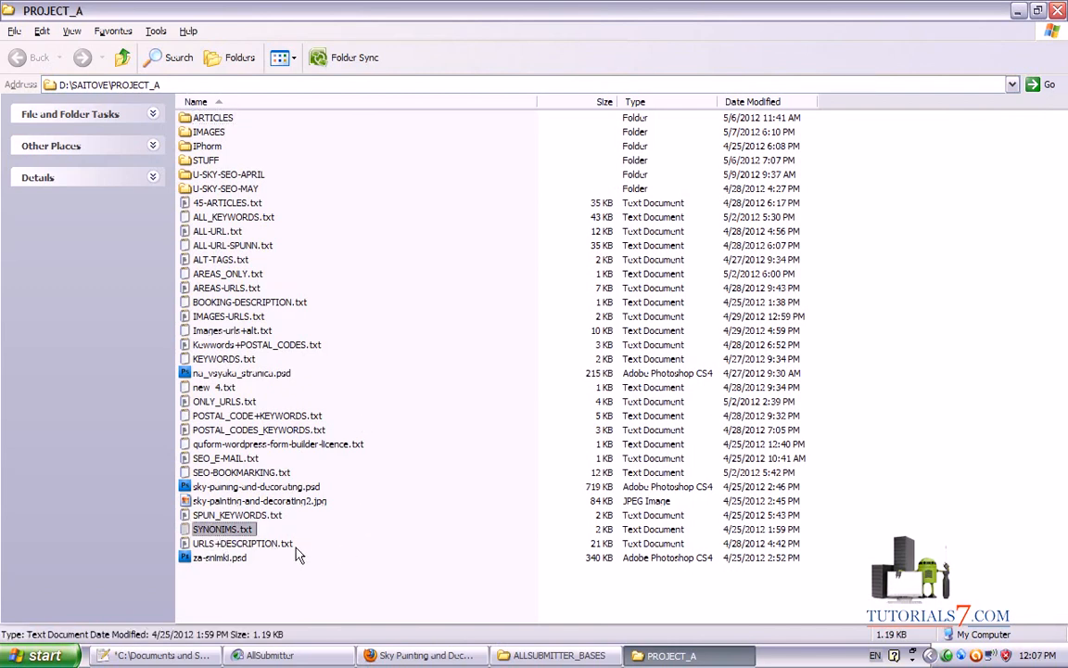
left_click(259, 218)
left_click(327, 230)
left_click(265, 219)
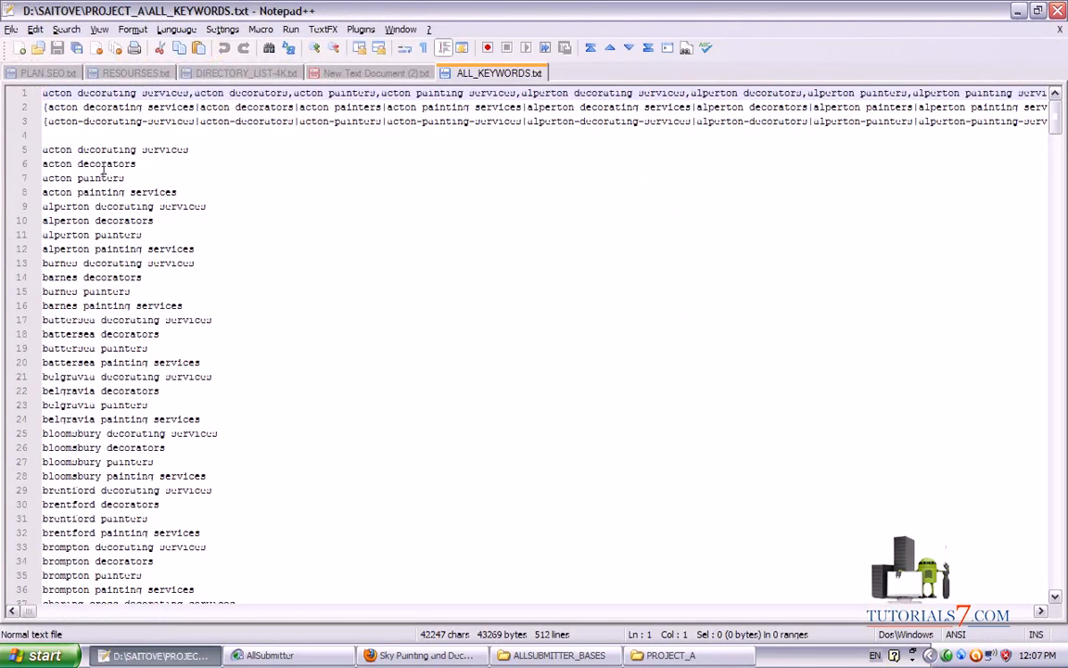
Copy keyword lines 5–512 from ALL_KEYWORDS.txt into New Text Document (2).txt and save it
mouse_move(44, 149)
left_mouse_down()
mouse_move(83, 221)
mouse_move(177, 532)
mouse_move(125, 532)
mouse_move(113, 640)
mouse_move(475, 661)
mouse_move(459, 661)
left_mouse_up()
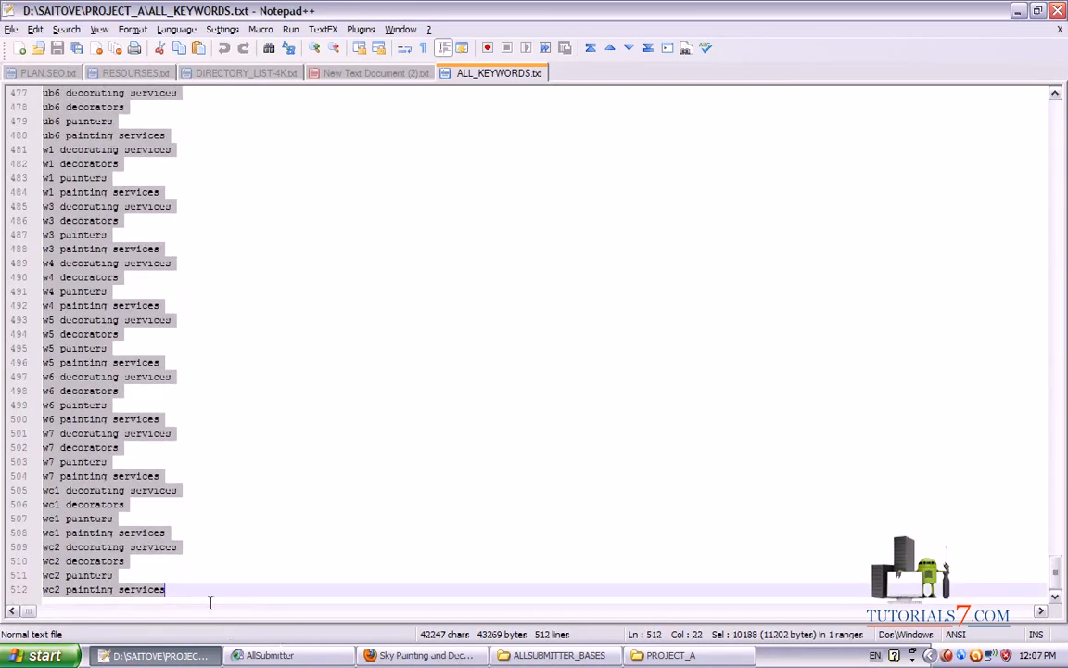
left_click(388, 78)
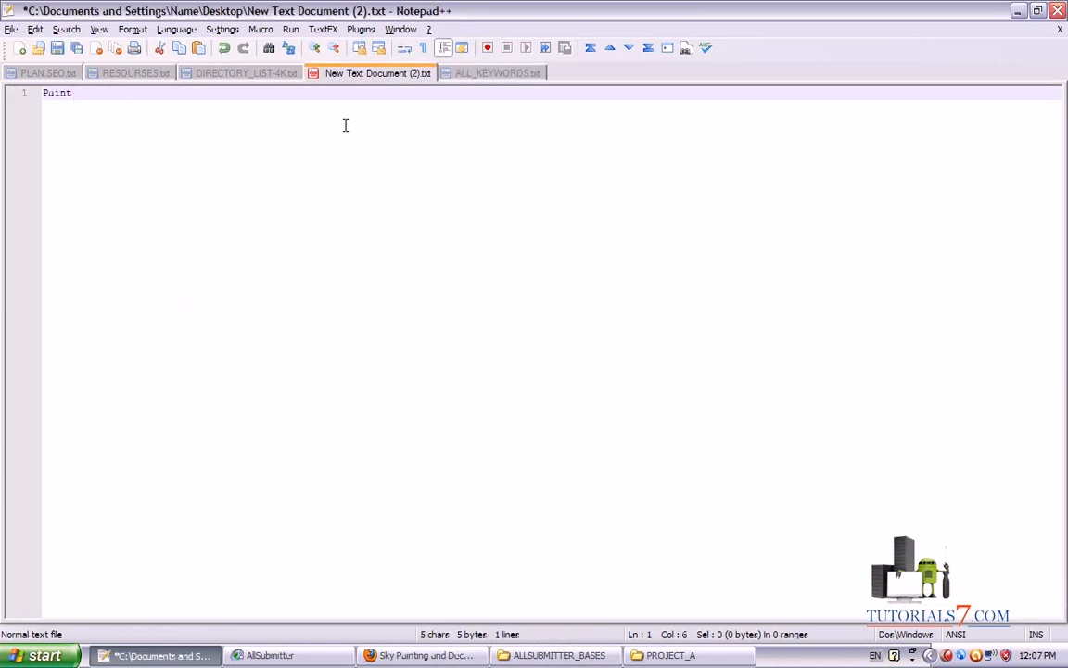
key("ctrl+a")
key("ctrl+v")
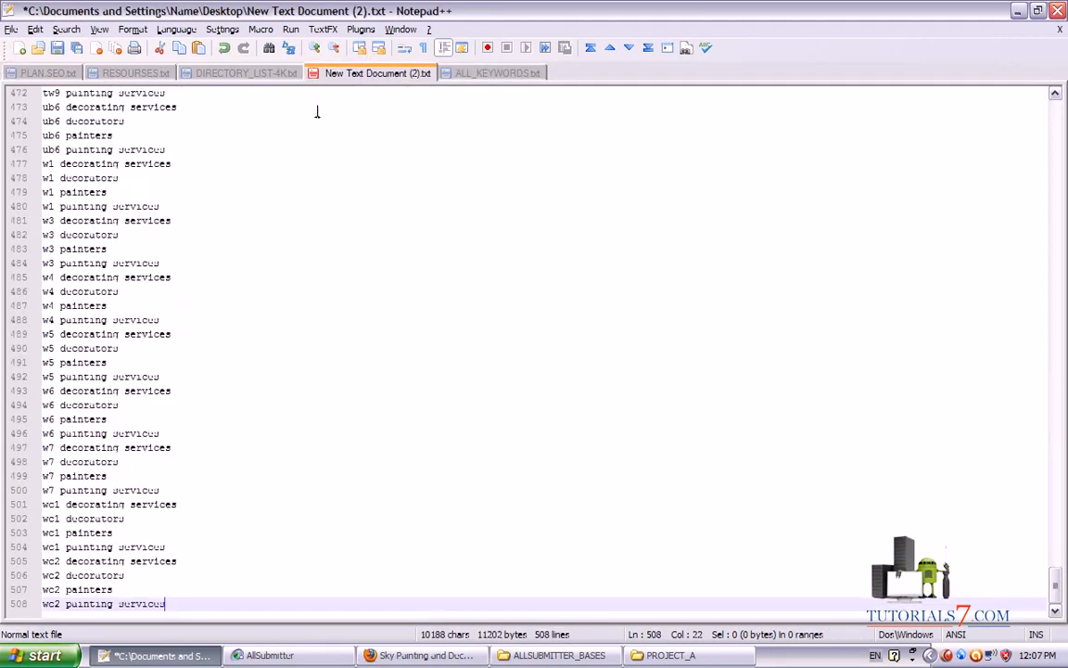
key("ctrl+s")
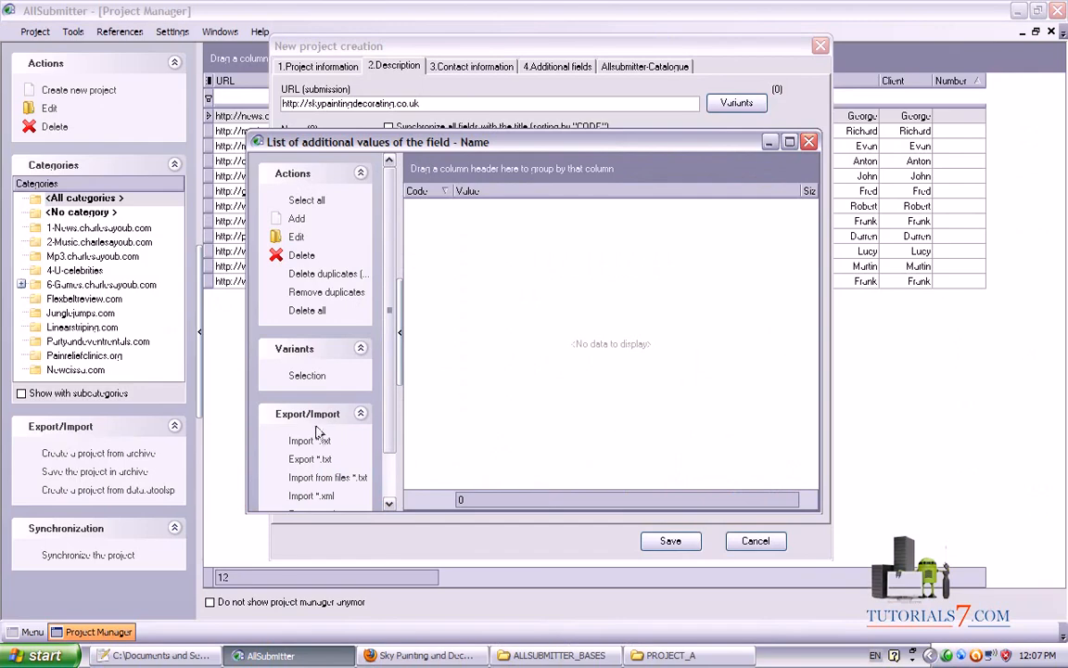
Import the keyword text file's 508 phrases into the Name values list
left_click(309, 440)
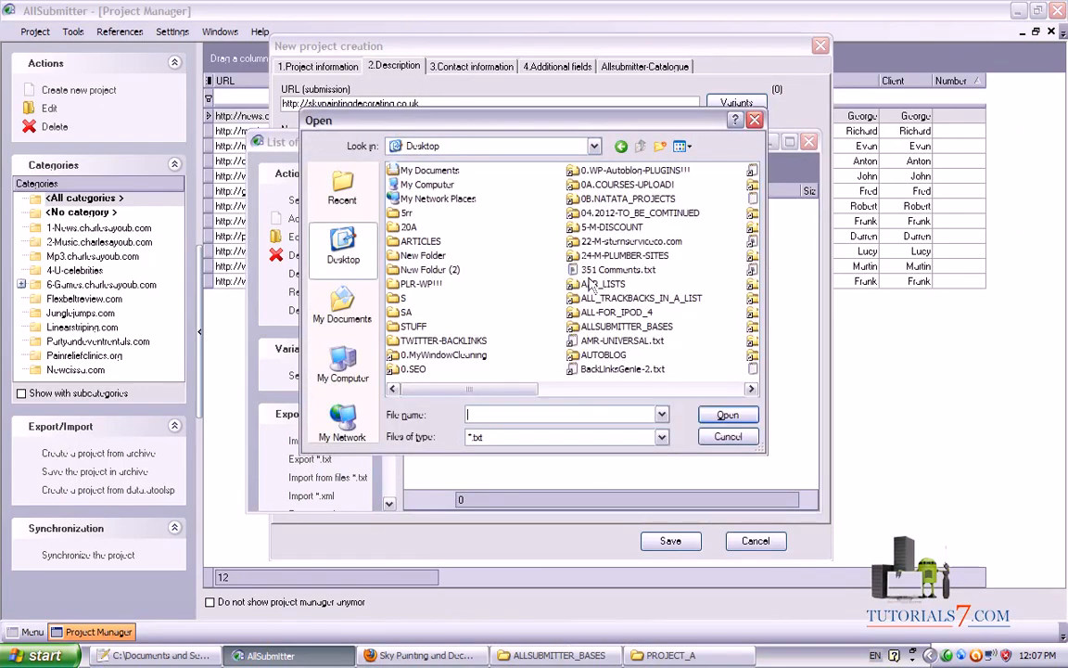
key("n")
key("n")
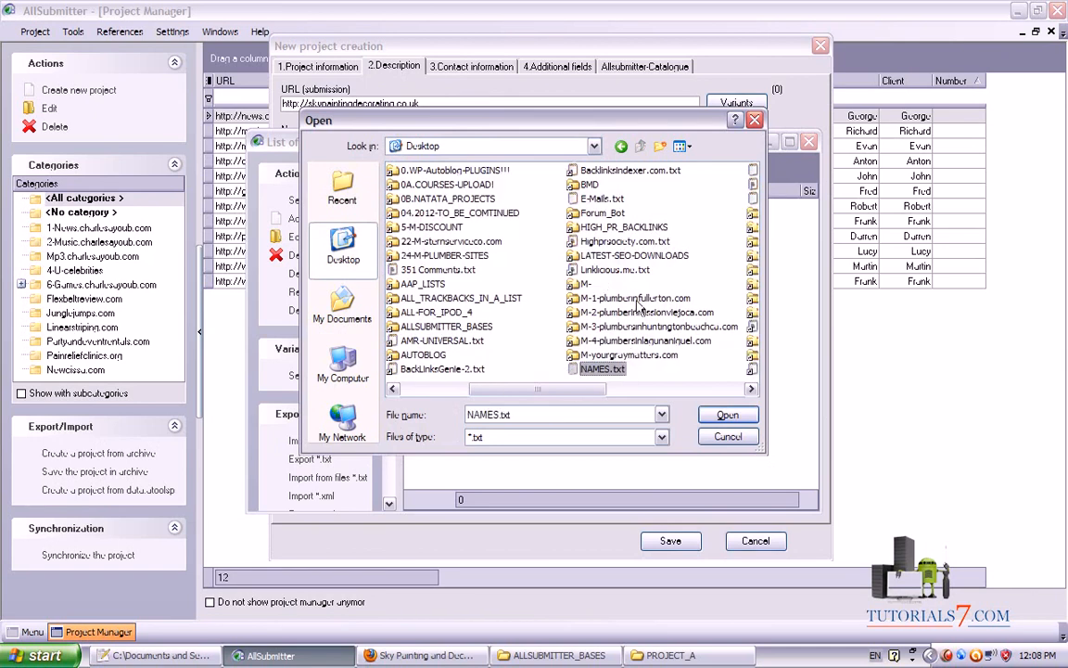
left_click(649, 185)
left_click(728, 414)
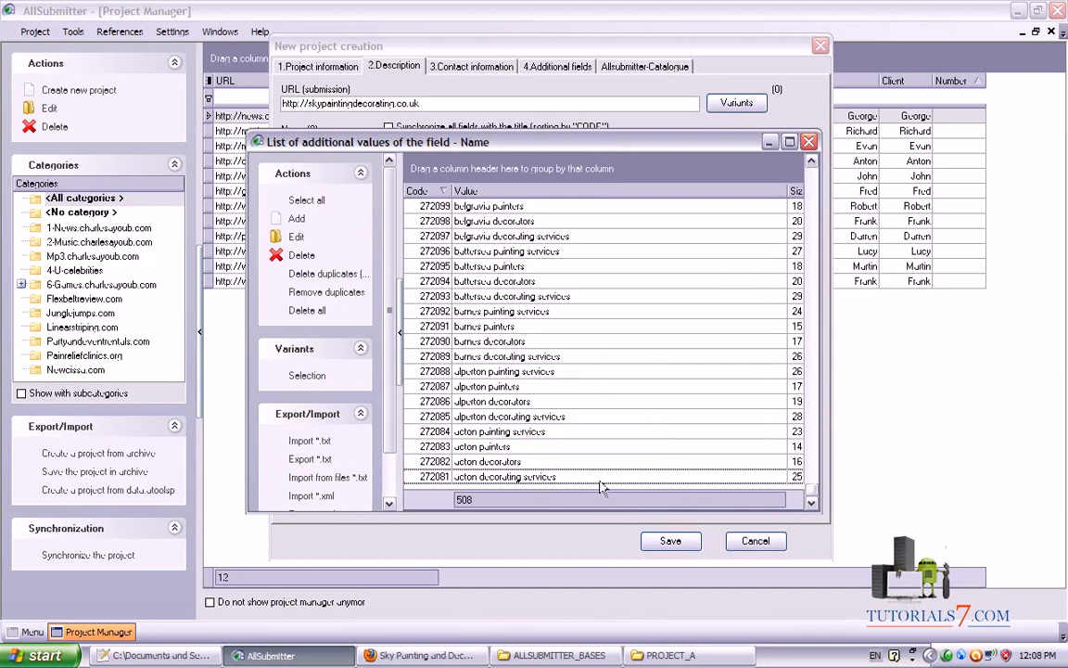
Enlarge the Name values window to review the imported rows, then close it
mouse_move(450, 485)
left_mouse_down()
mouse_move(513, 501)
mouse_move(420, 477)
left_mouse_up()
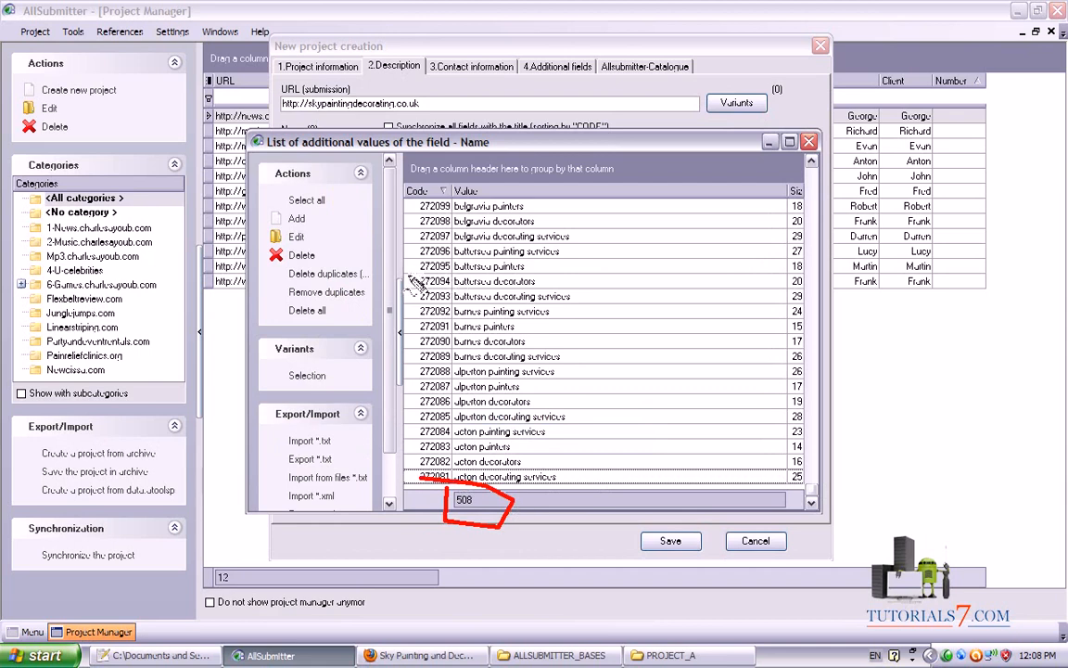
left_click_drag(547, 133, 552, 102)
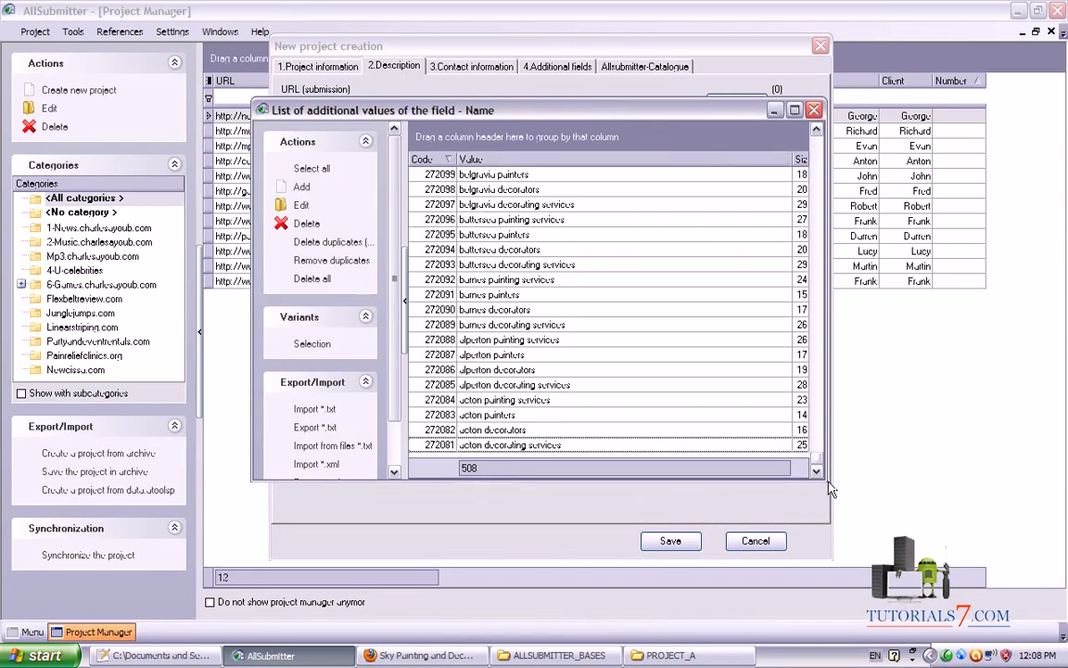
left_click_drag(830, 489, 983, 567)
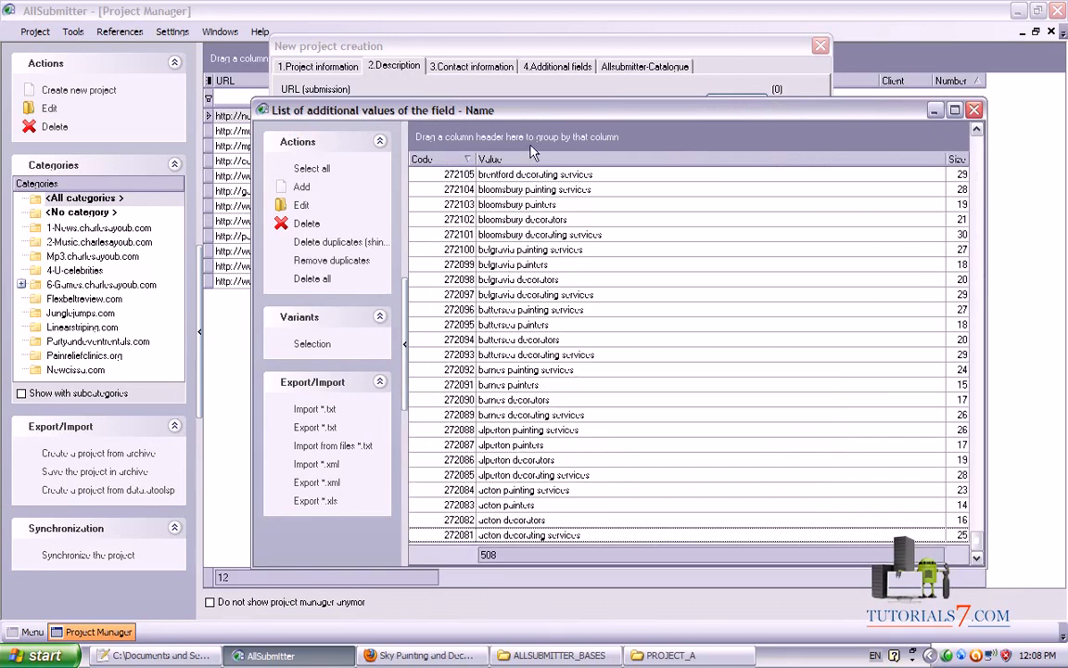
left_click(974, 111)
mouse_move(702, 165)
left_mouse_down()
mouse_move(818, 141)
mouse_move(691, 134)
mouse_move(814, 156)
left_mouse_up()
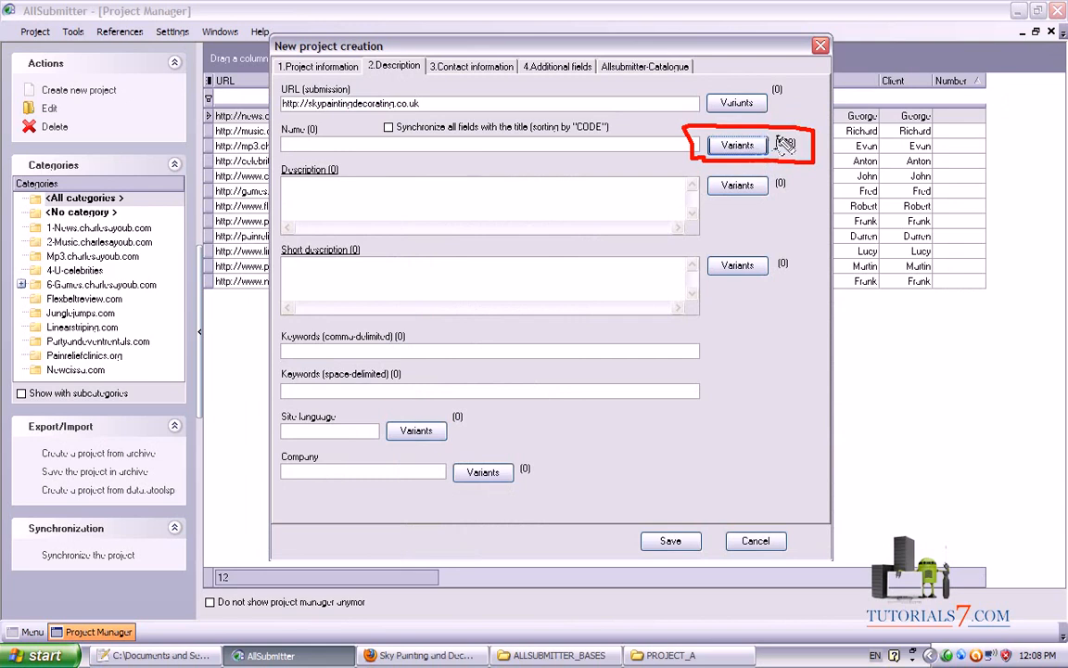
key("Escape")
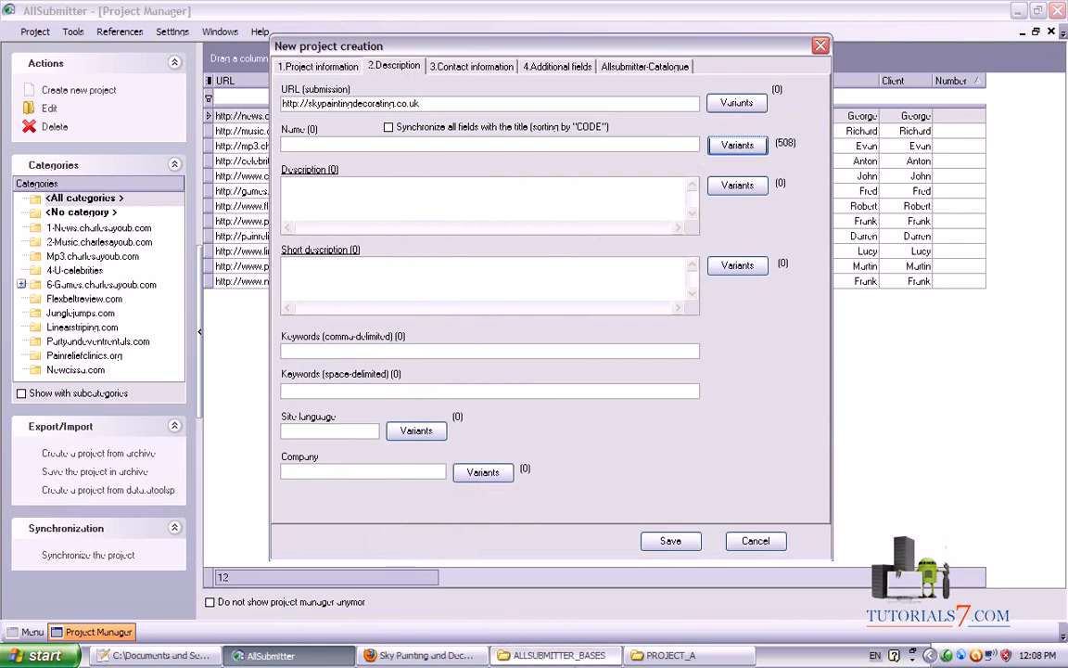
left_click(554, 654)
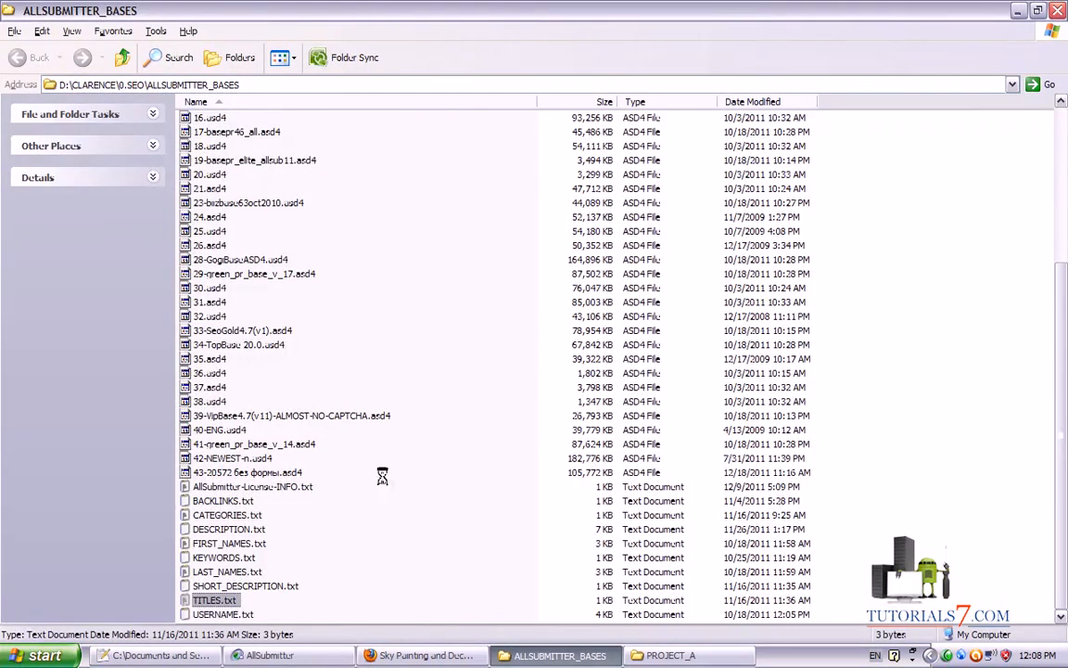
mouse_move(390, 484)
left_mouse_down()
mouse_move(134, 471)
mouse_move(132, 190)
mouse_move(357, 88)
mouse_move(387, 454)
left_mouse_up()
key("Escape")
left_click(155, 655)
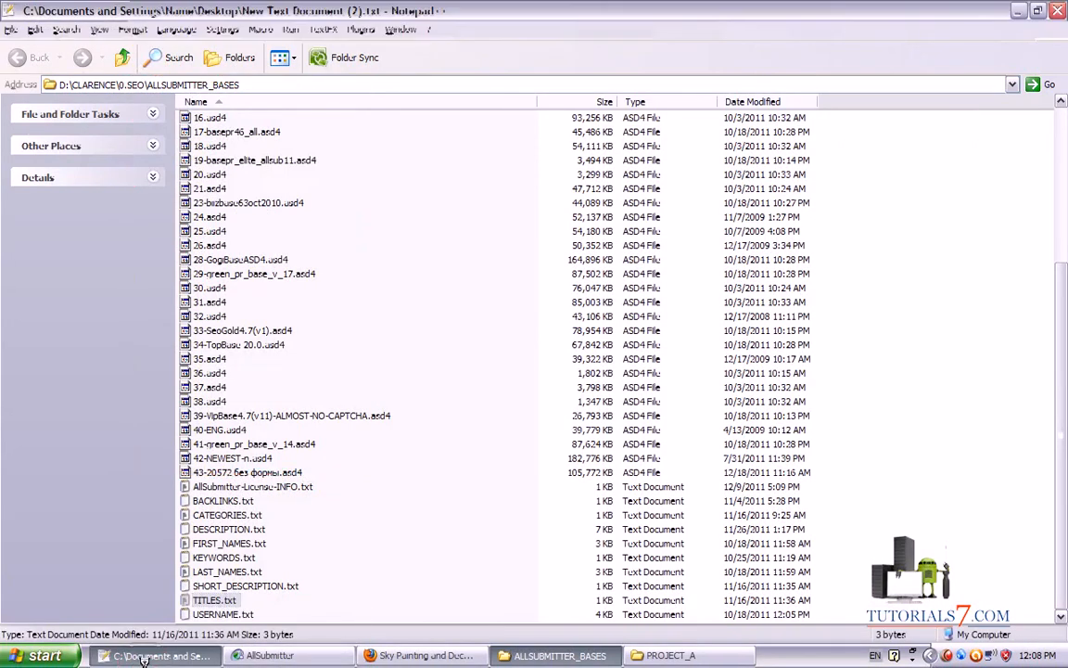
left_click(404, 655)
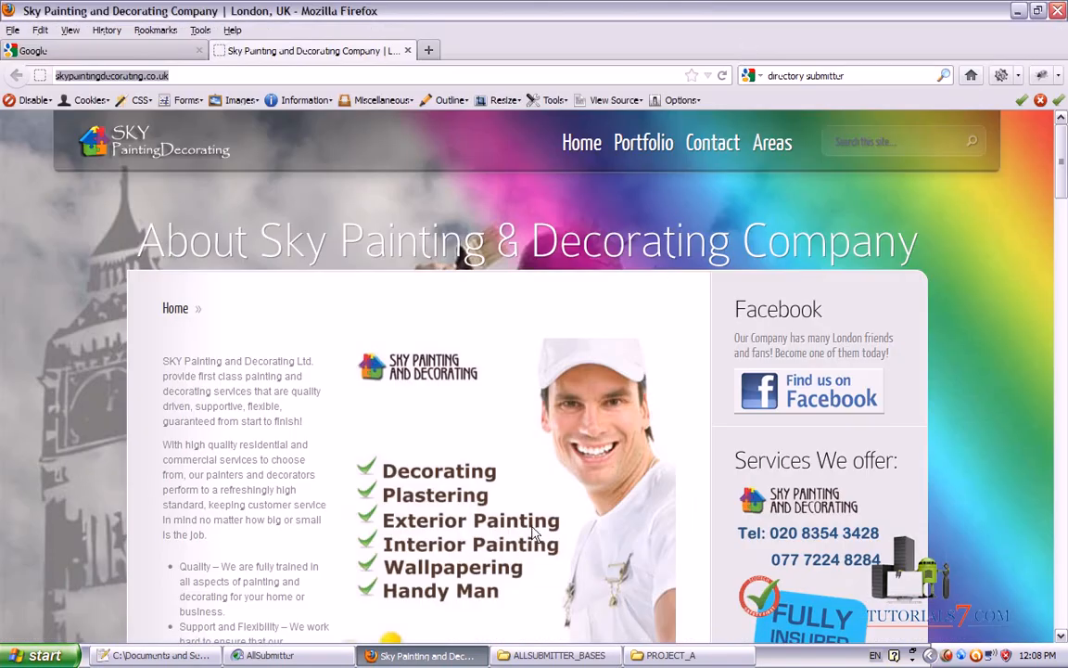
left_click(306, 653)
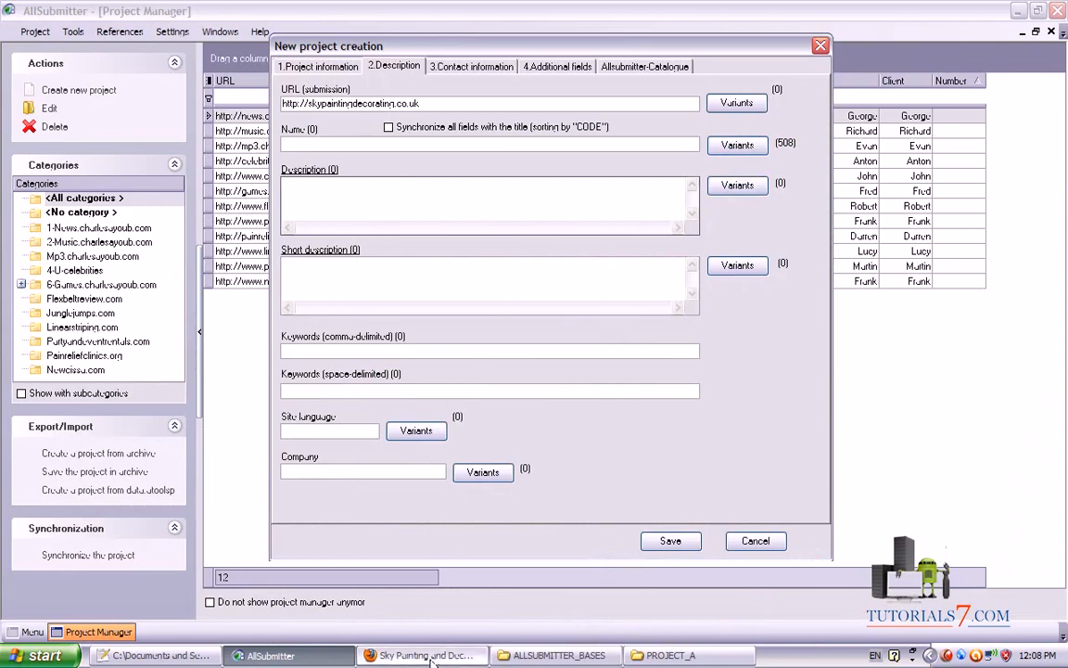
left_click(505, 657)
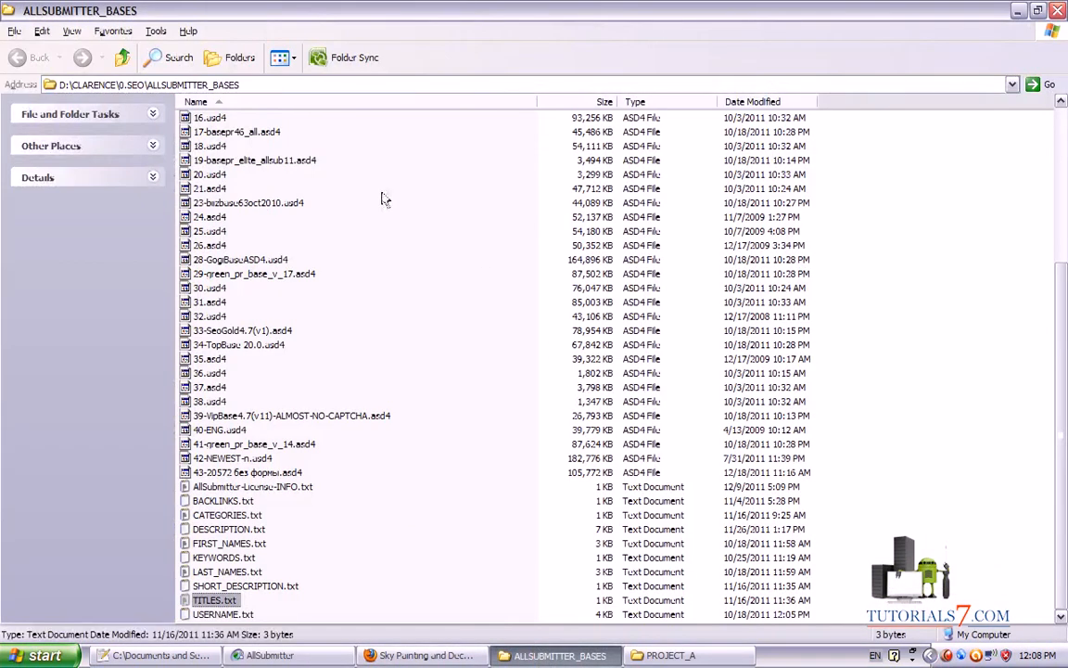
left_click(270, 656)
left_click(158, 656)
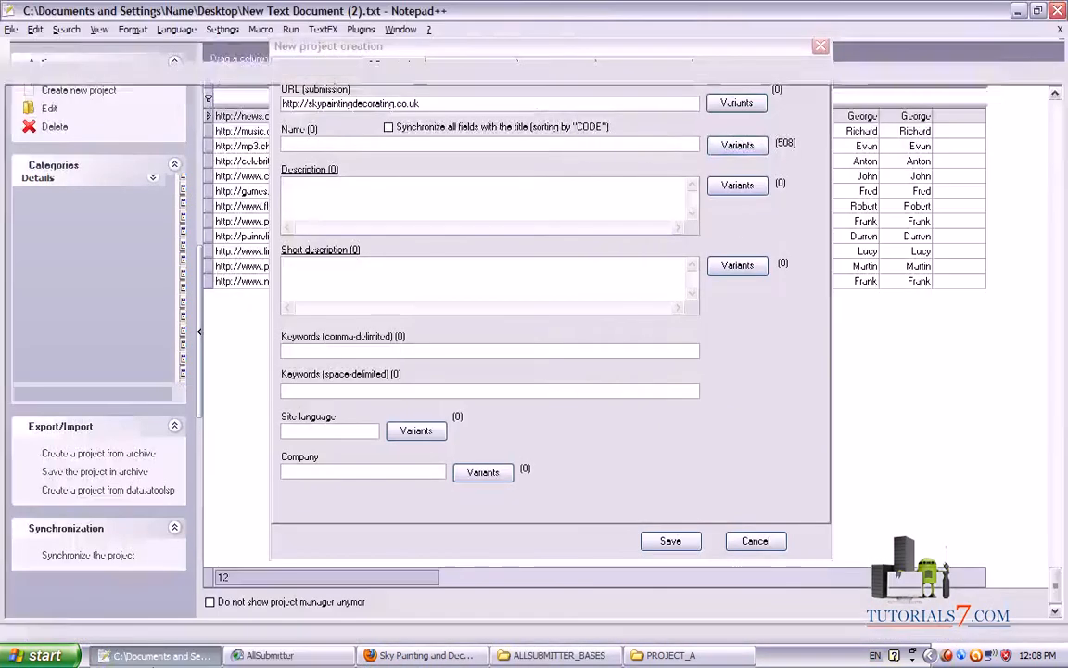
left_click(270, 656)
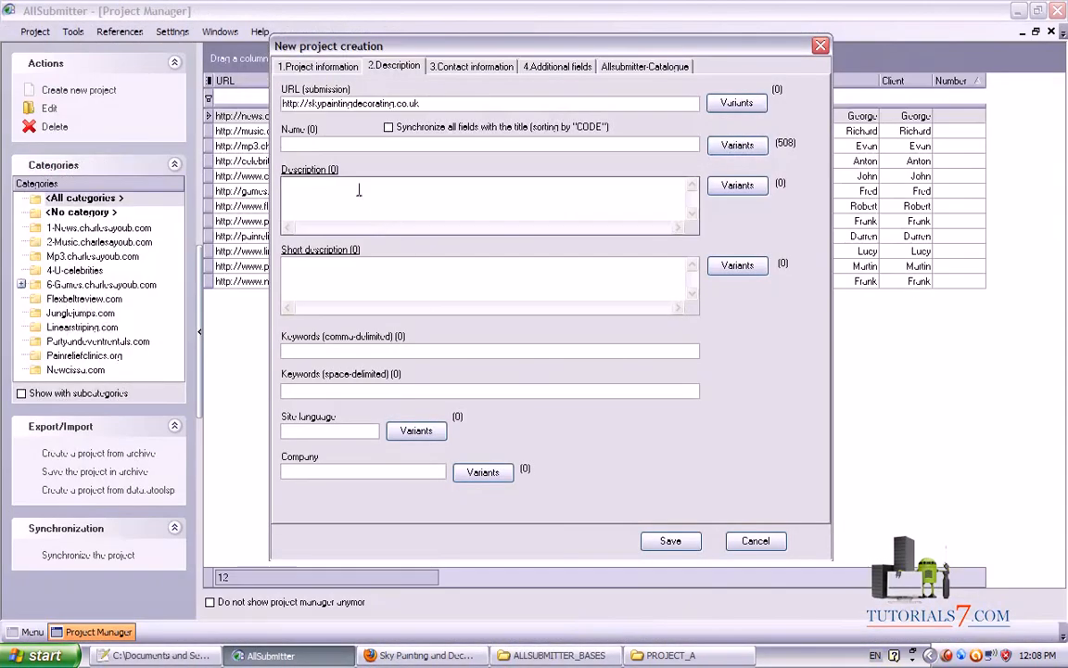
Enter 'The best Painting and Decorating Company Covering London' as the description and open its values list
type("The")
type("best Painting and Dec")
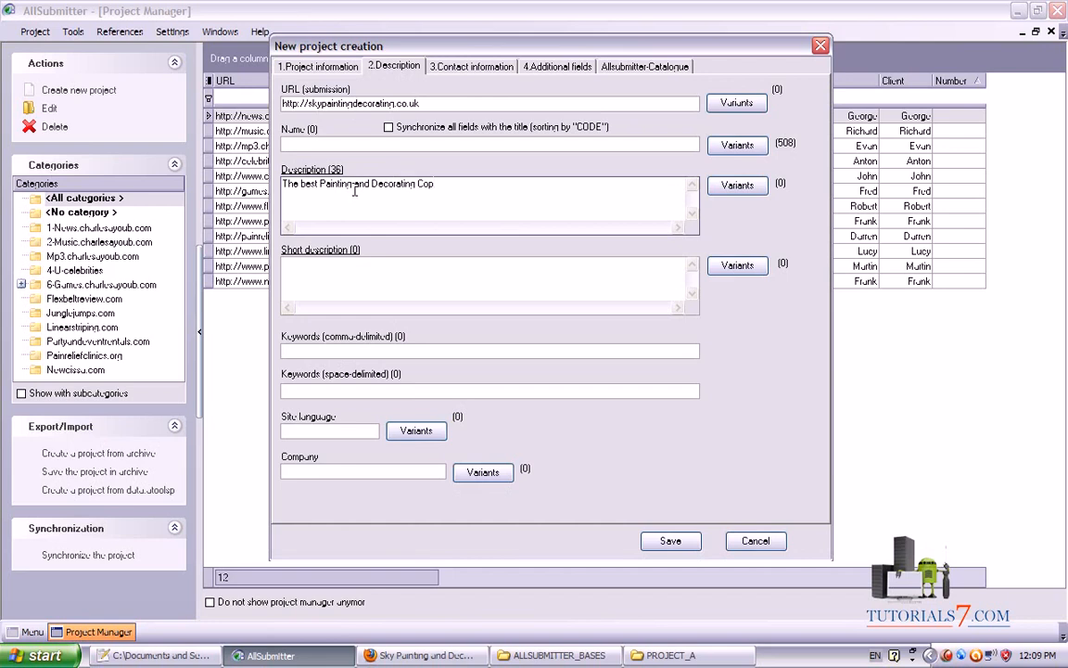
type("orating Company Covering London")
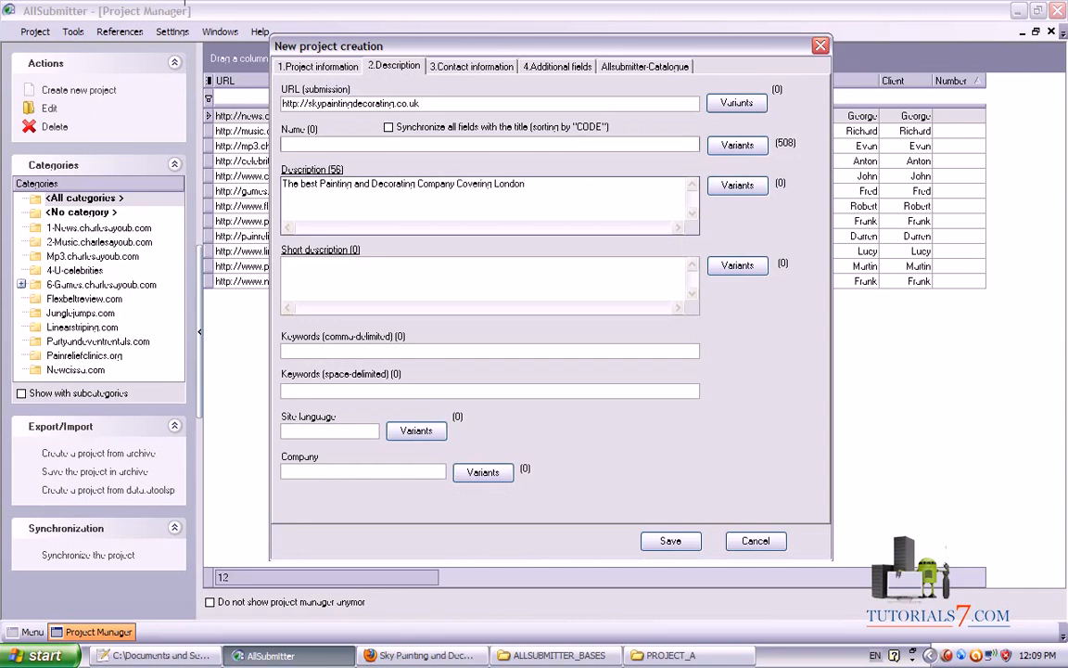
left_click(740, 186)
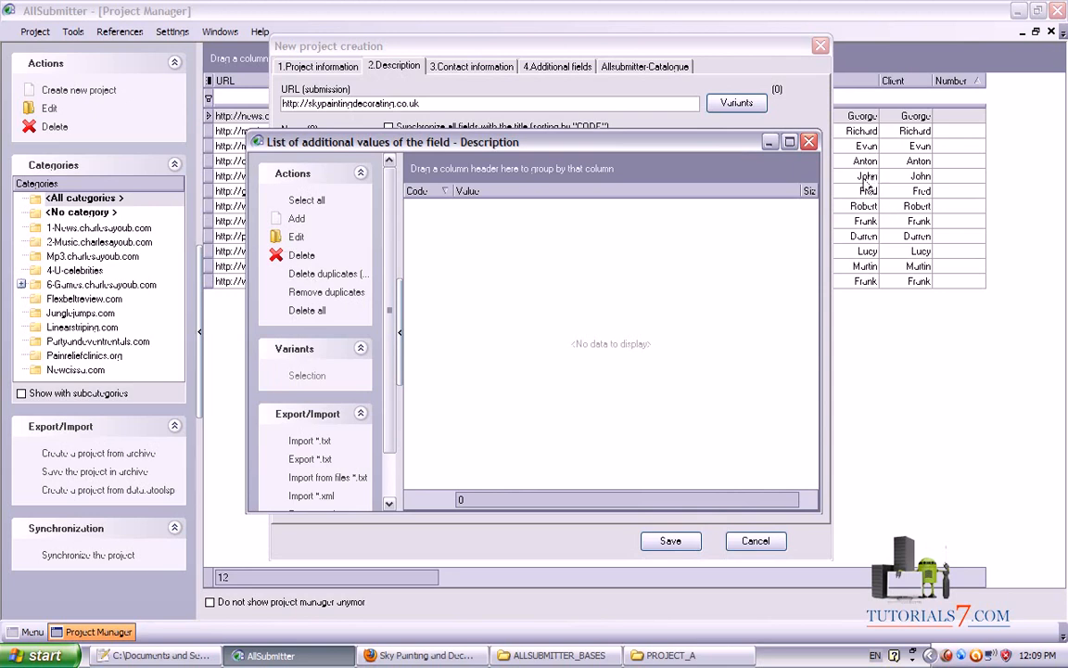
Look over the sample synonym template, then close it and the empty Description values list
left_click(734, 106)
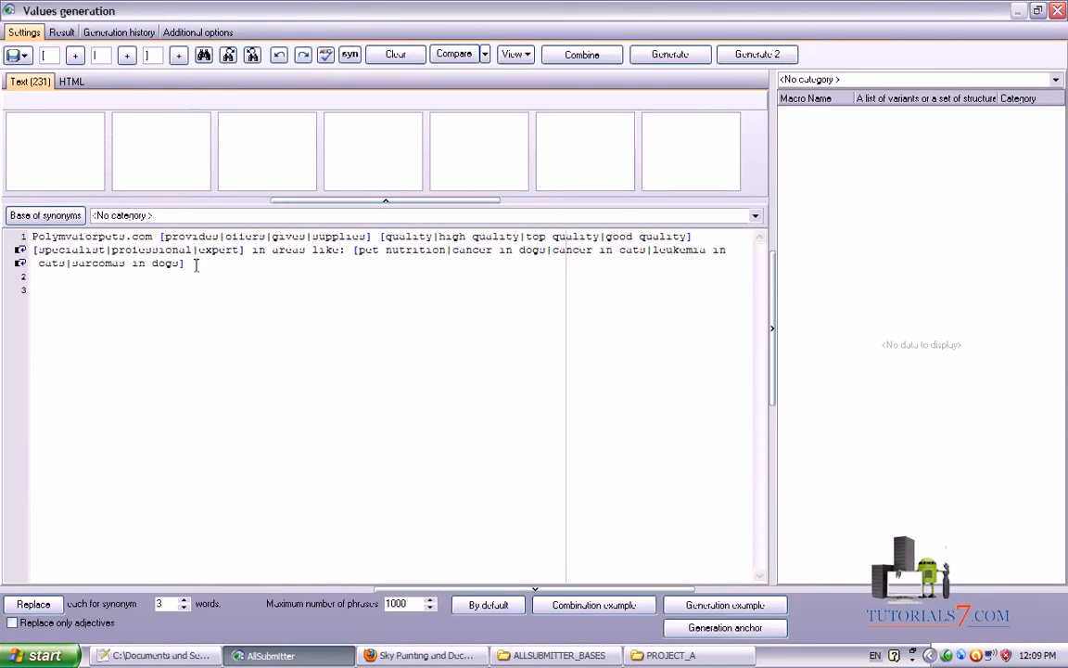
left_click_drag(196, 265, 5, 256)
left_click(236, 277)
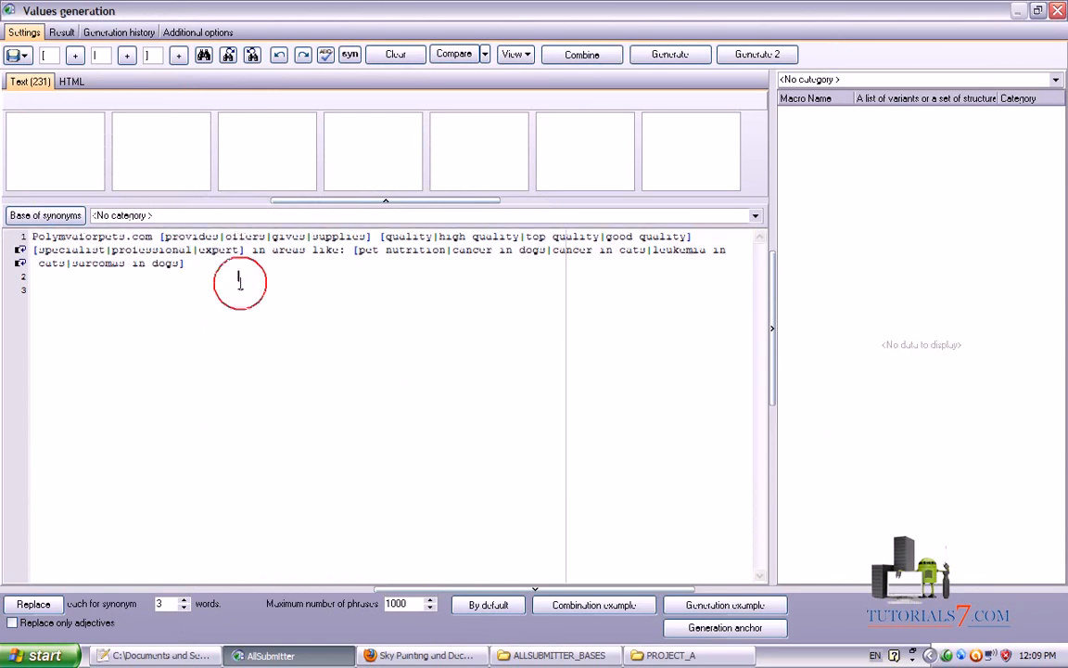
left_click_drag(144, 240, 31, 239)
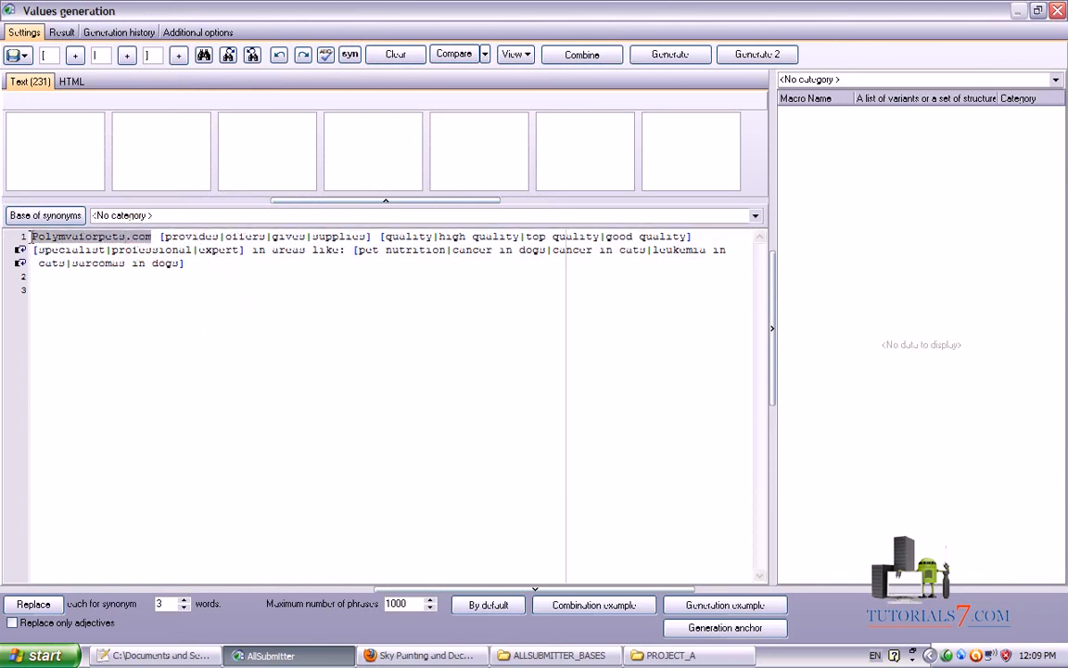
left_click(127, 237)
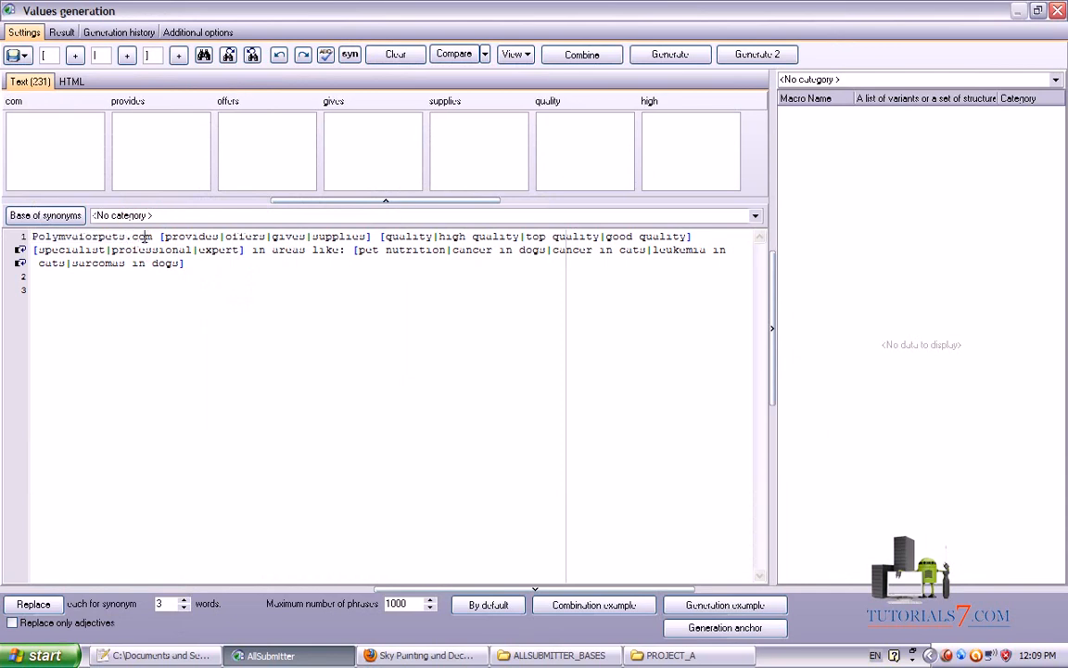
left_click(1057, 10)
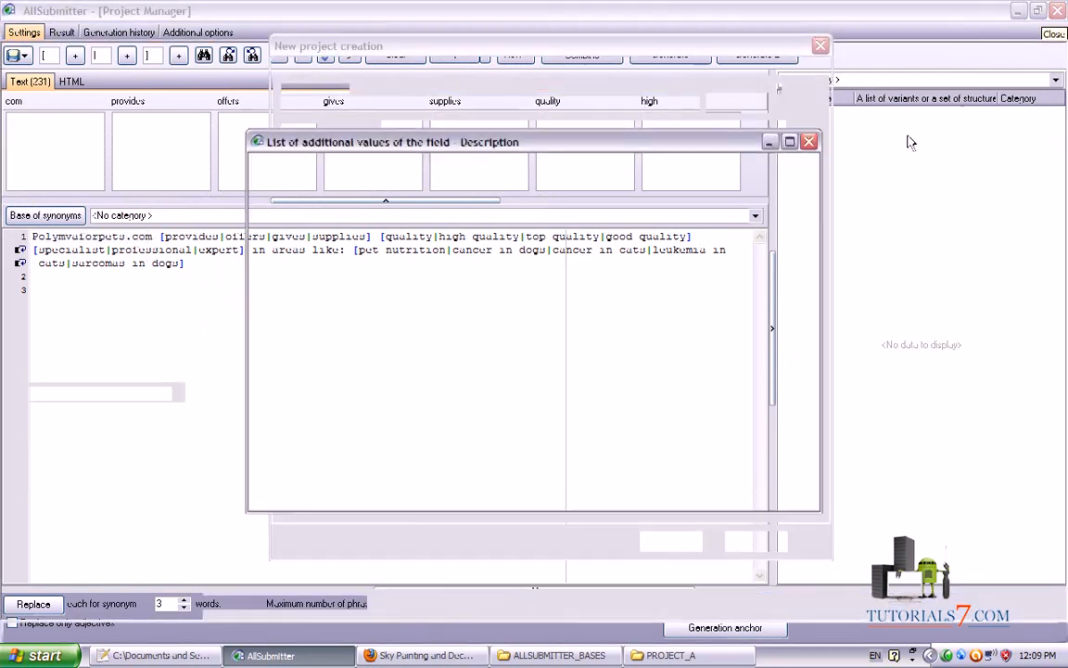
left_click(808, 140)
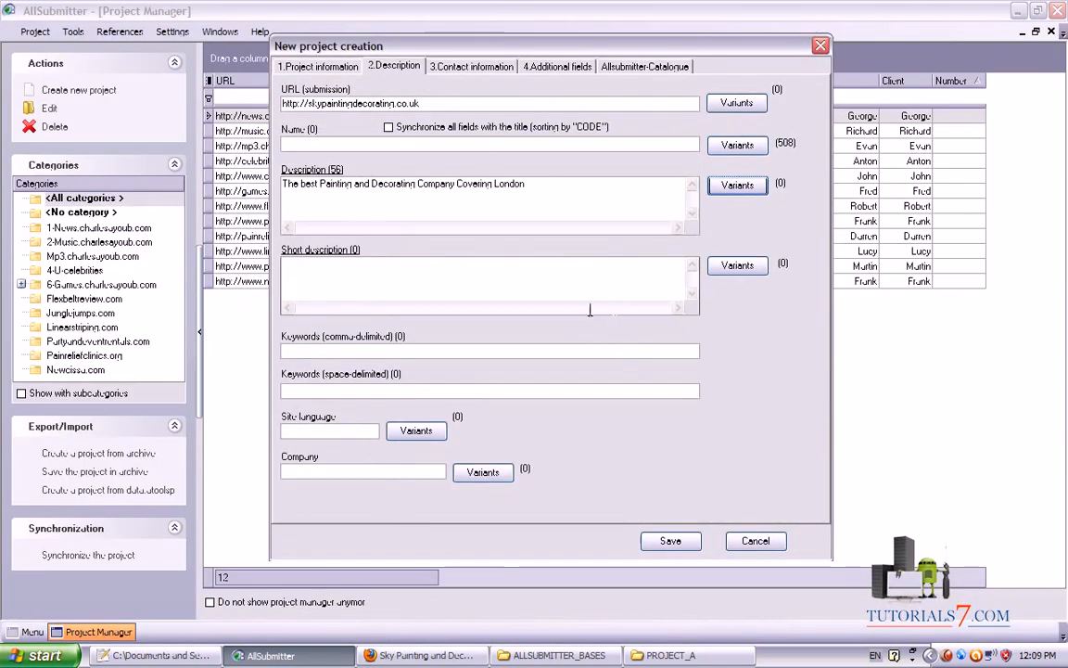
Select the description text and open Values generation for that selection
left_click_drag(543, 184, 263, 186)
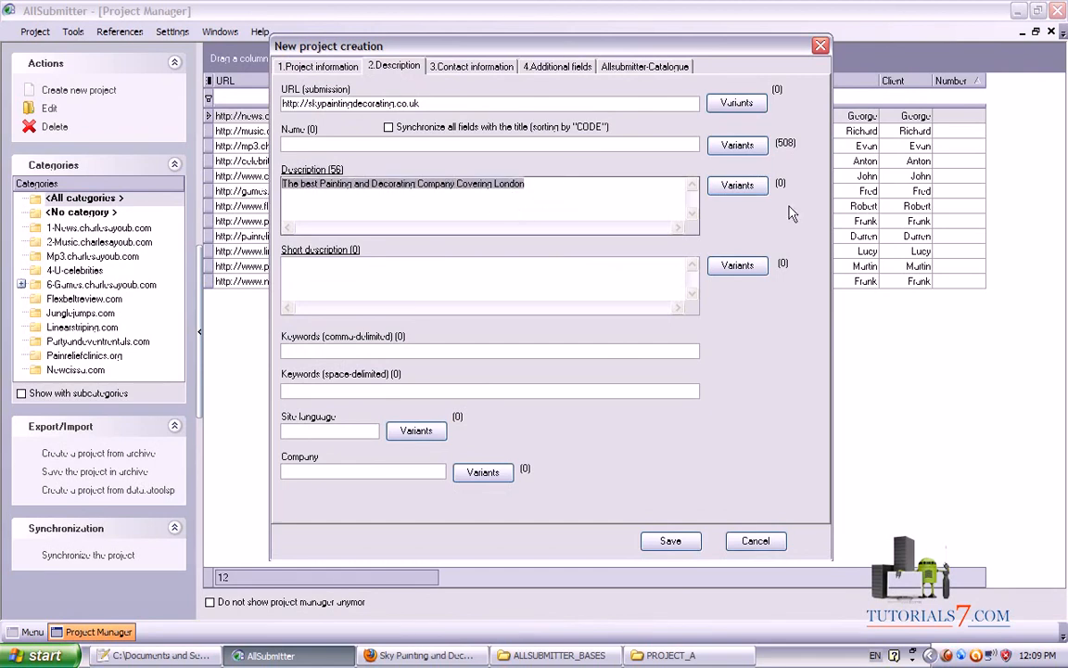
mouse_move(800, 172)
left_mouse_down()
mouse_move(288, 171)
mouse_move(374, 246)
mouse_move(835, 199)
left_mouse_up()
left_click(732, 192)
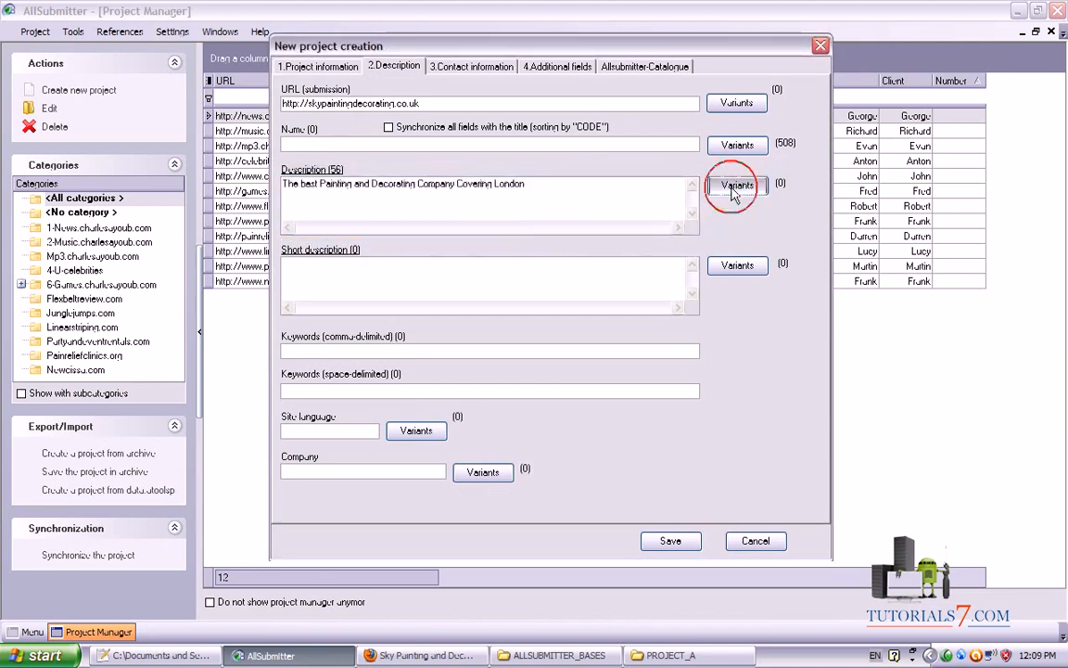
left_click_drag(639, 143, 656, 109)
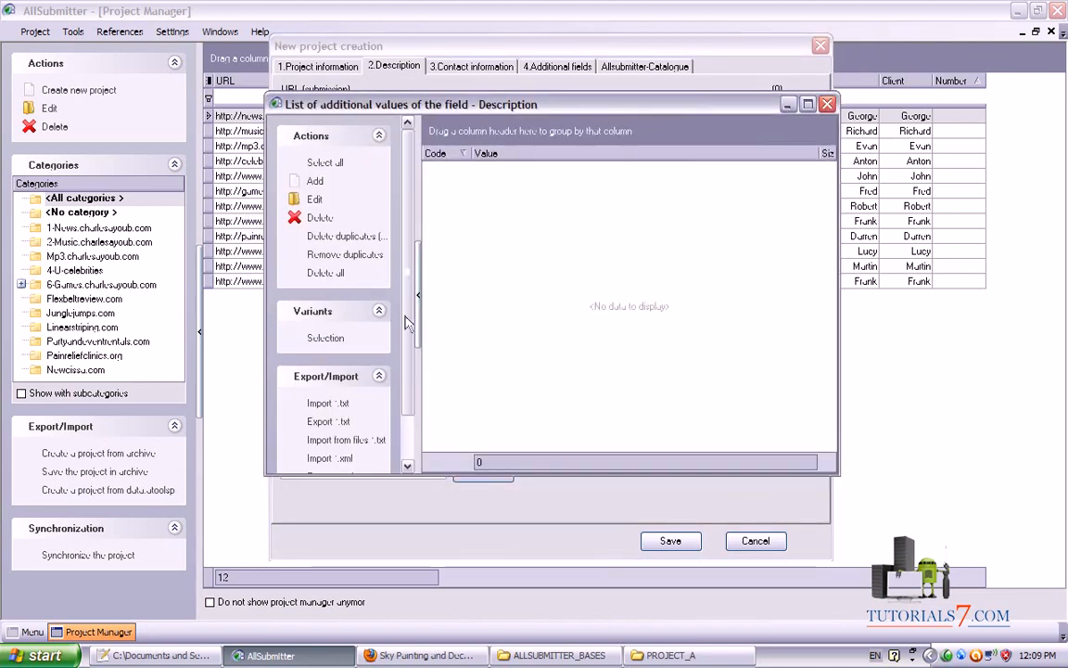
mouse_move(361, 309)
left_mouse_down()
mouse_move(315, 307)
mouse_move(430, 348)
left_mouse_up()
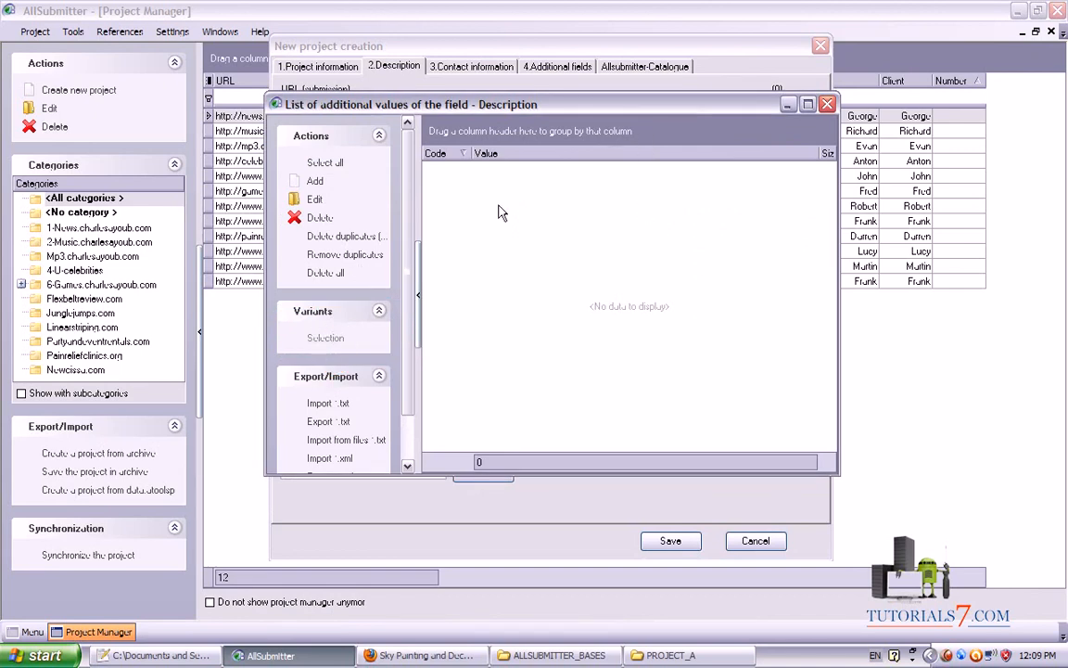
left_click(316, 340)
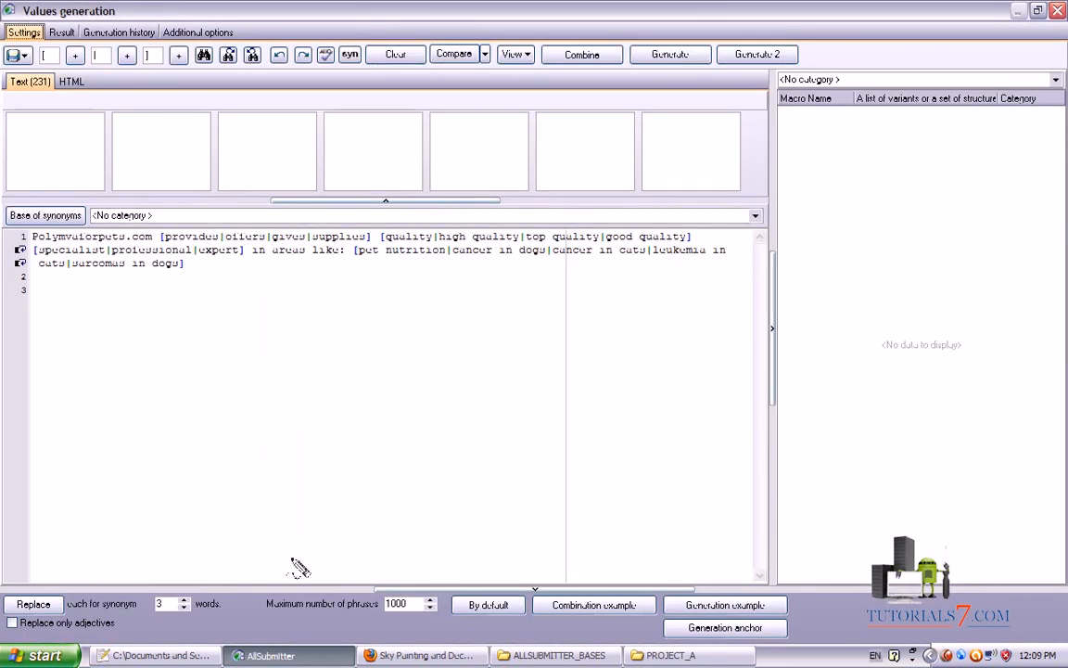
Replace the sample site name with 'Skypaintingdecorating Ltd.' at the template start
mouse_move(290, 560)
left_mouse_down()
mouse_move(94, 263)
mouse_move(159, 259)
mouse_move(17, 217)
mouse_move(15, 238)
mouse_move(89, 255)
left_mouse_up()
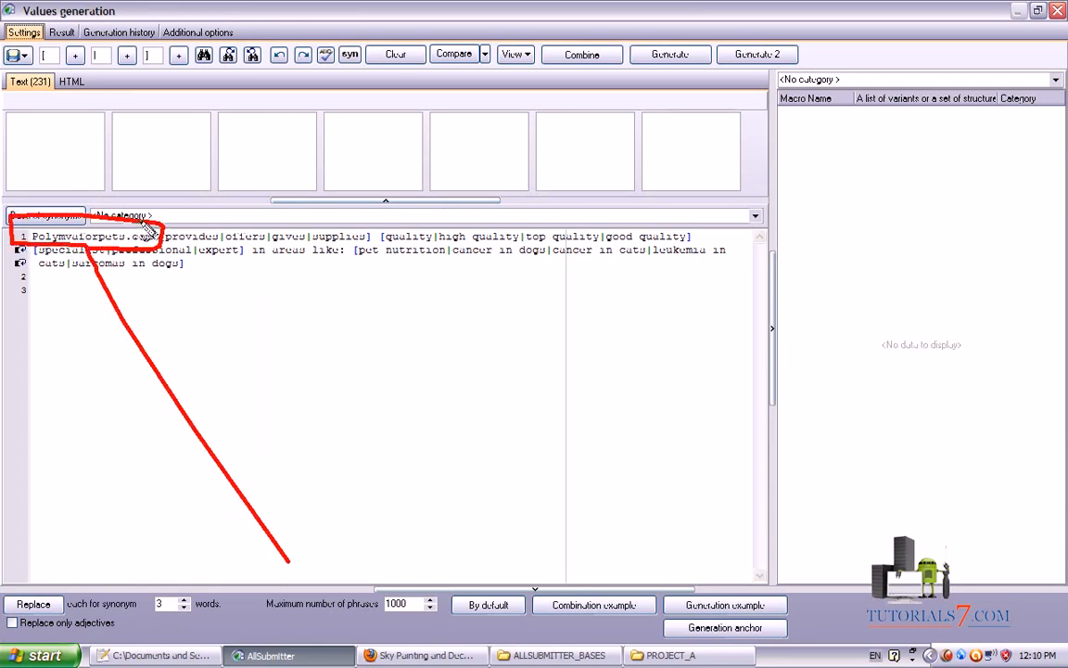
key("Escape")
left_click_drag(151, 237, 20, 241)
type("Sky")
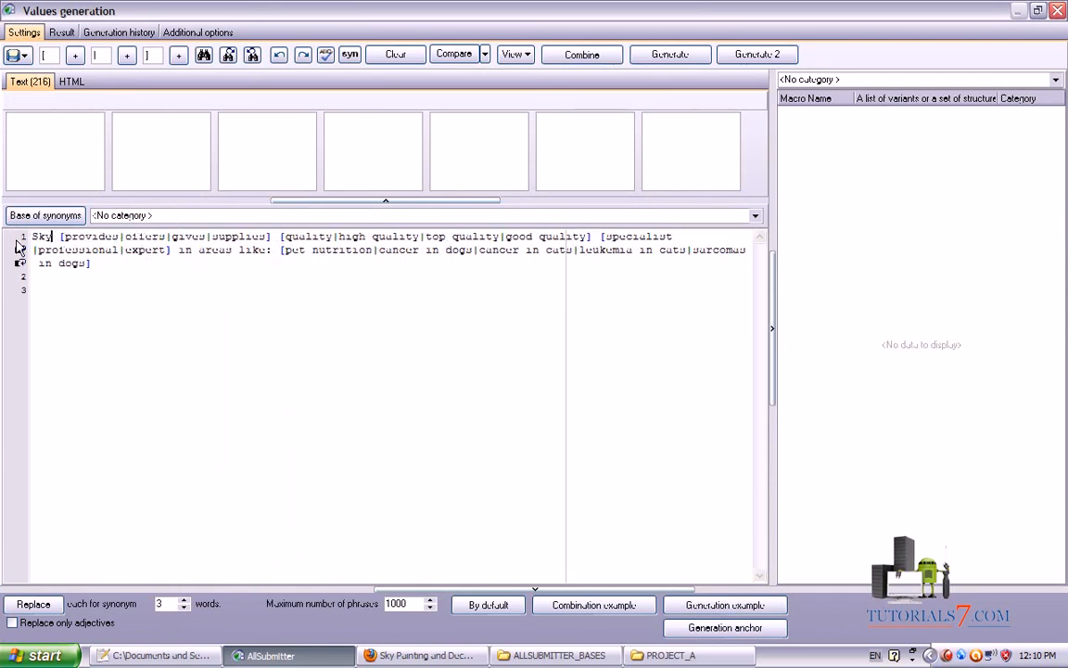
type("painting")
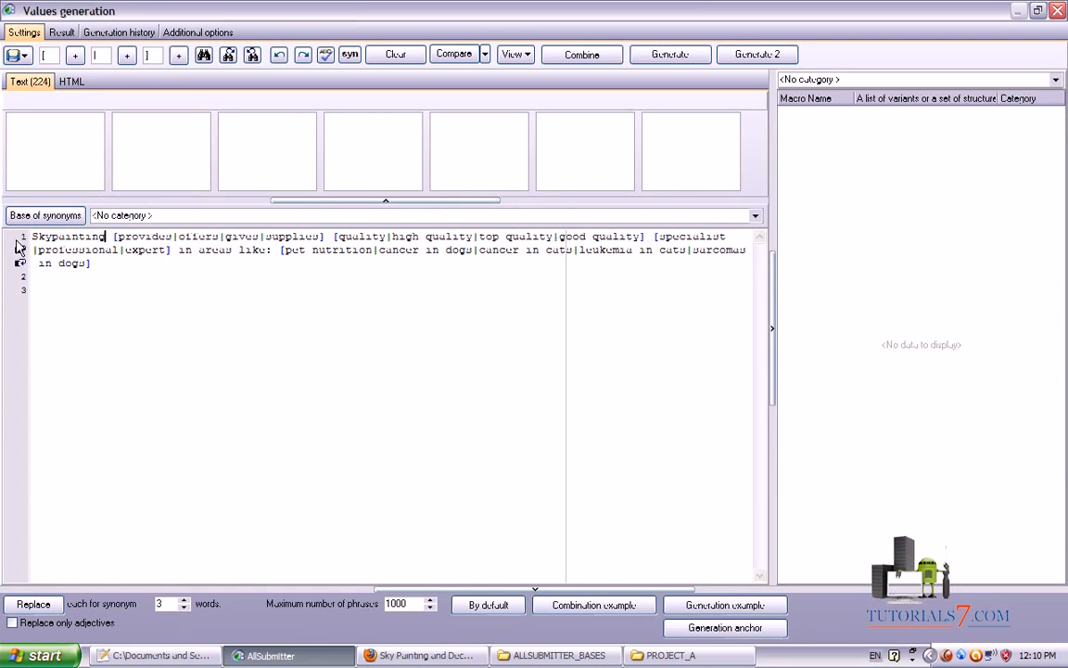
type("decorati")
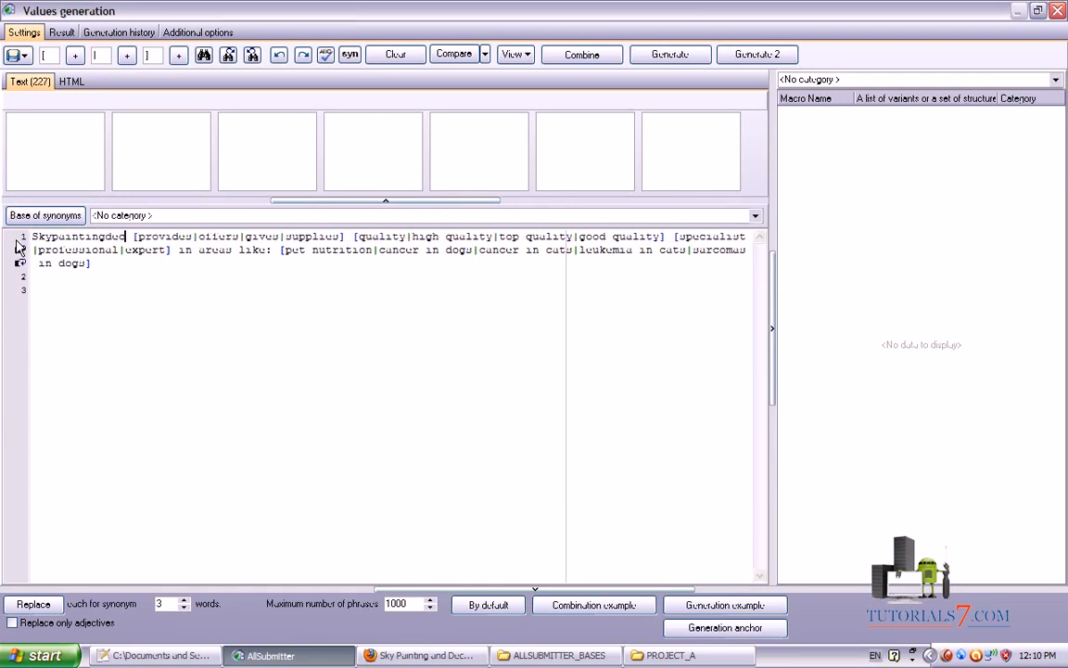
type("ng.co.uk")
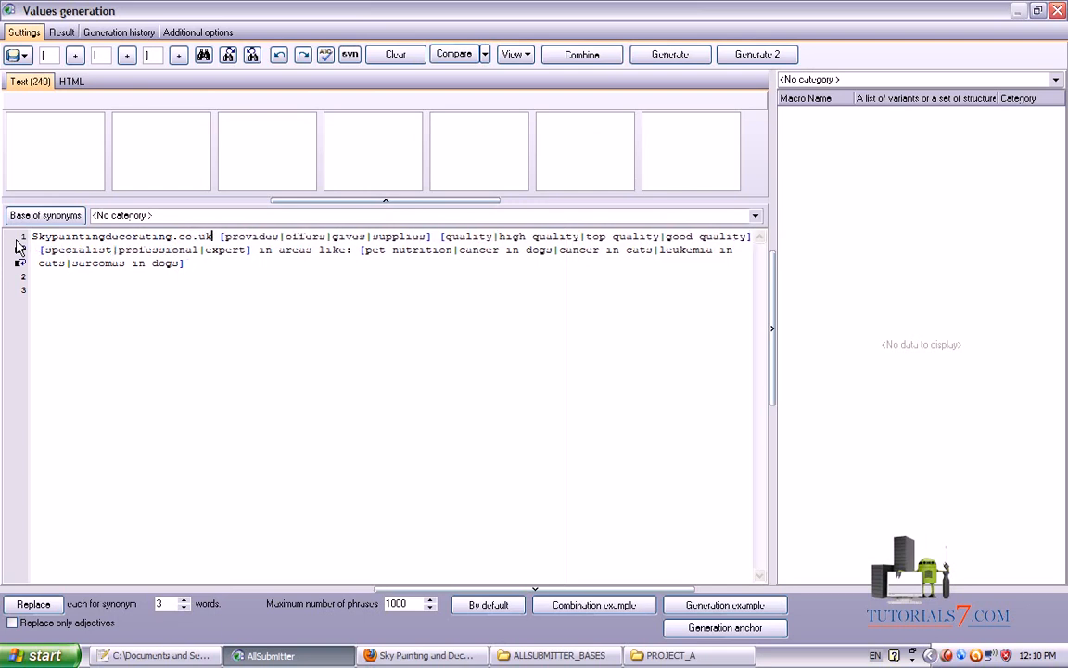
key("BackSpace")
key("BackSpace")
key("BackSpace")
key("BackSpace")
key("BackSpace")
key("BackSpace")
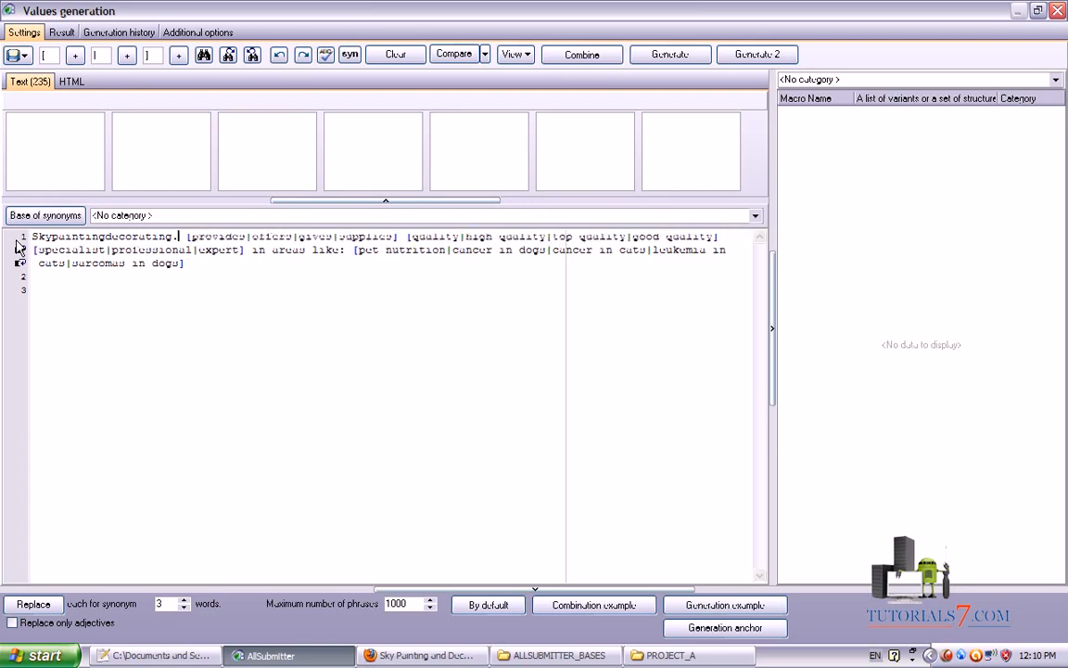
type("Ltd.")
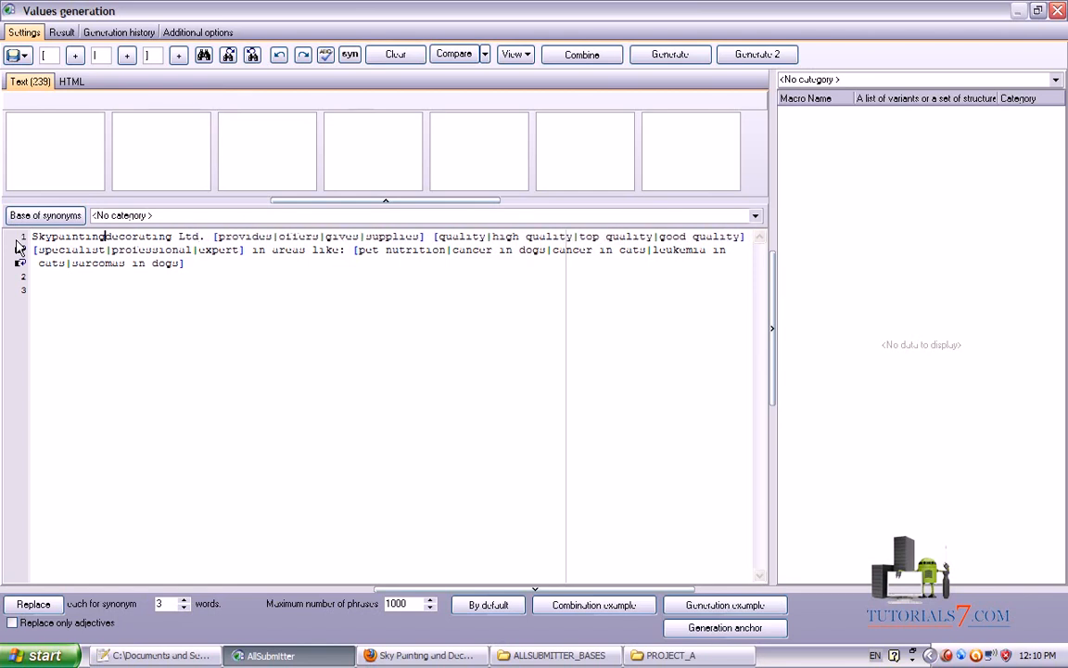
Capitalise Painting and Decorating, then delete the old pet-care area list
key("Delete")
type("D")
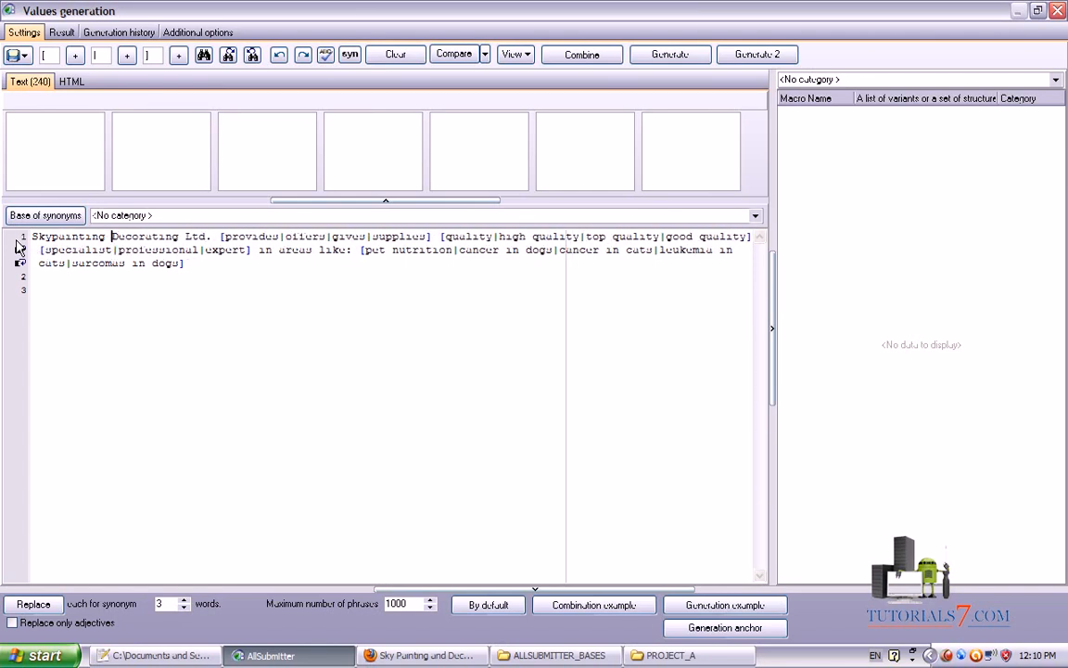
key("Delete")
type("P")
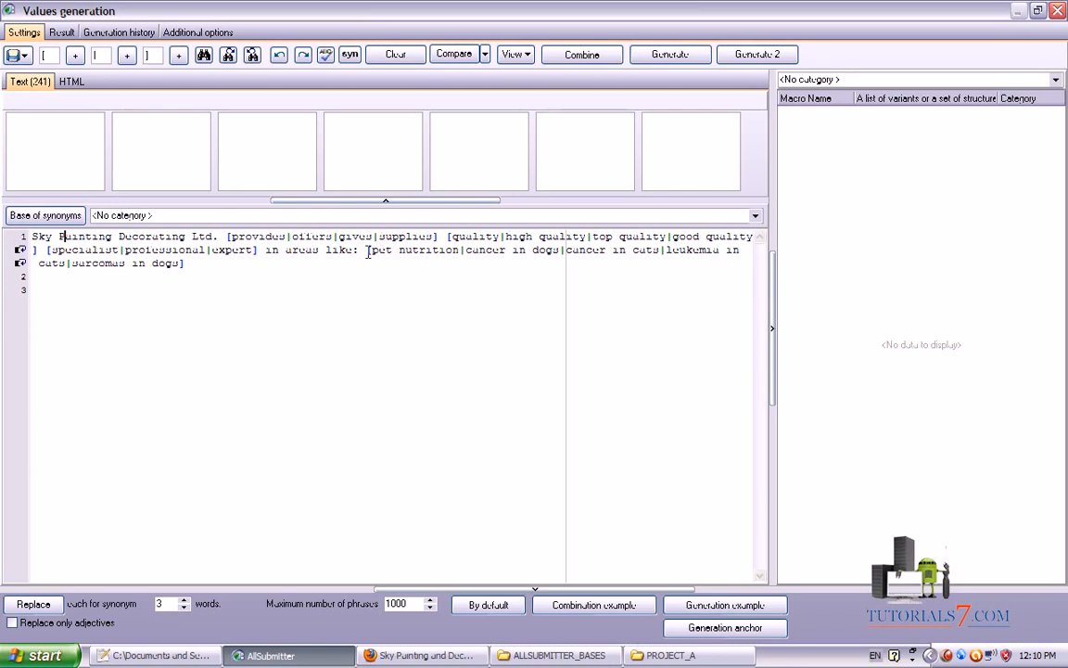
left_click_drag(362, 250, 378, 278)
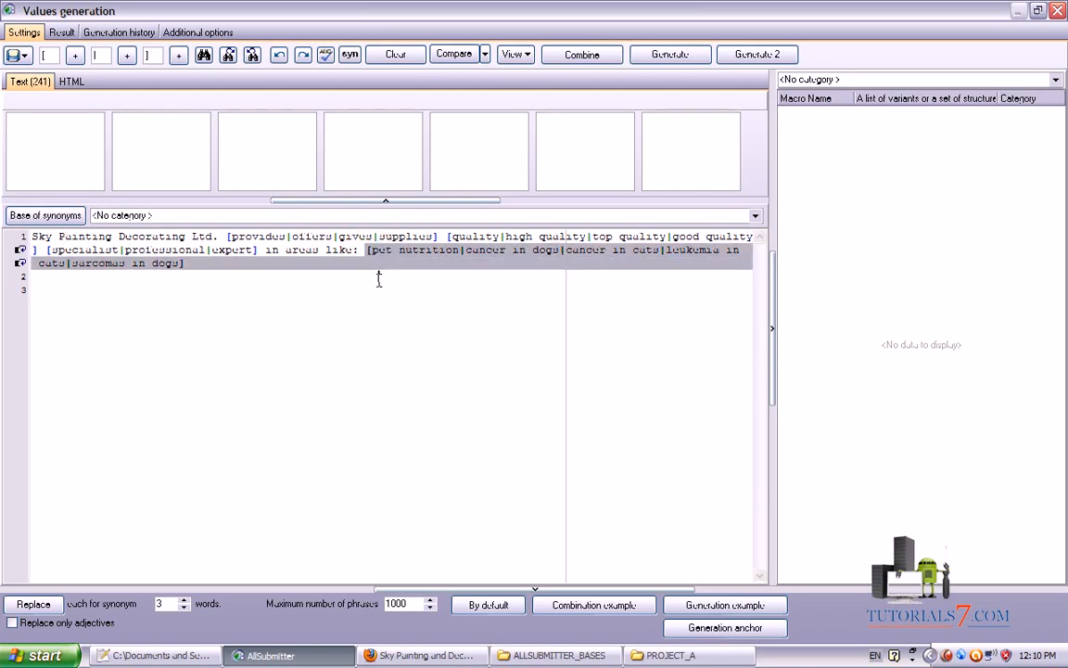
key("Delete")
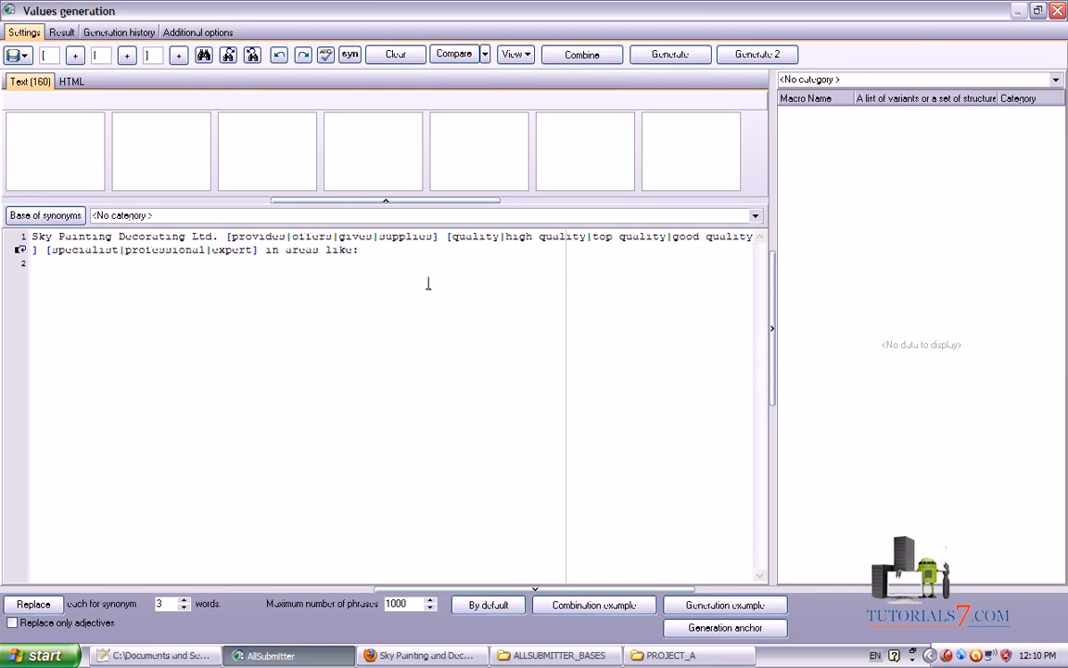
Select line 2 of ALL_KEYWORDS.txt in Notepad++, the pipe-separated area keyword list
left_click(668, 655)
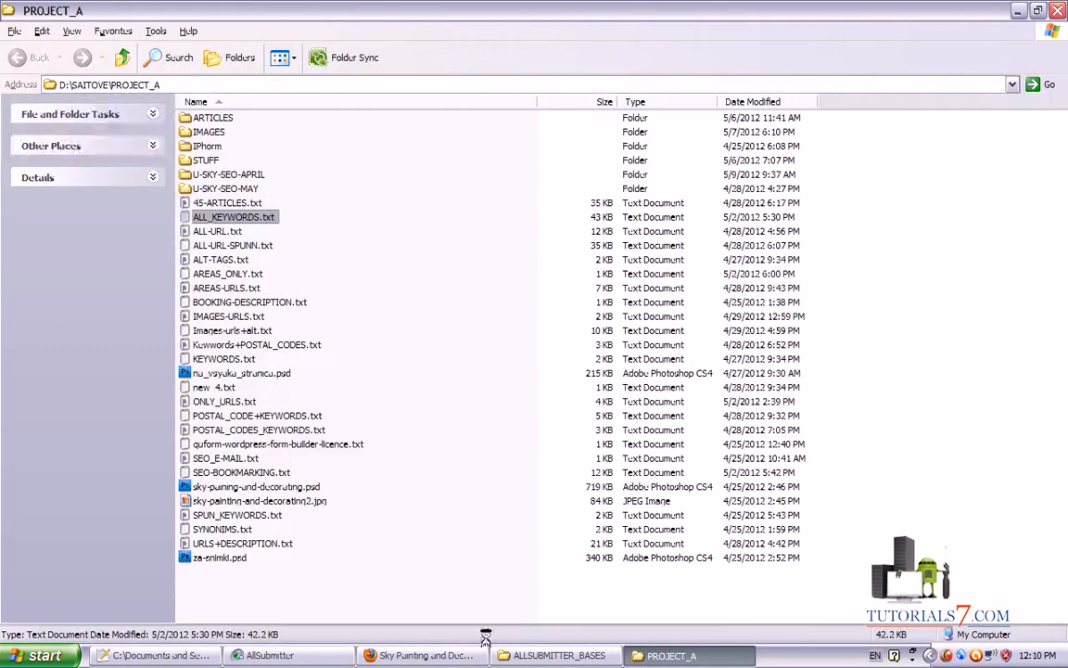
left_click(157, 655)
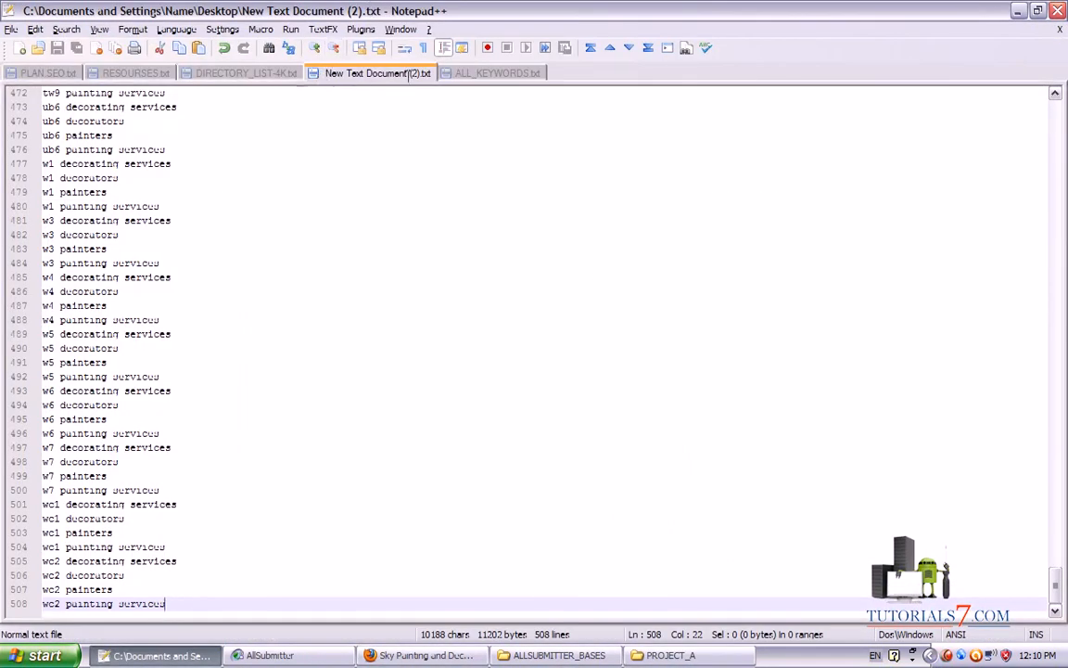
key("ctrl+a")
left_click(498, 72)
left_click_drag(1056, 574, 1046, 93)
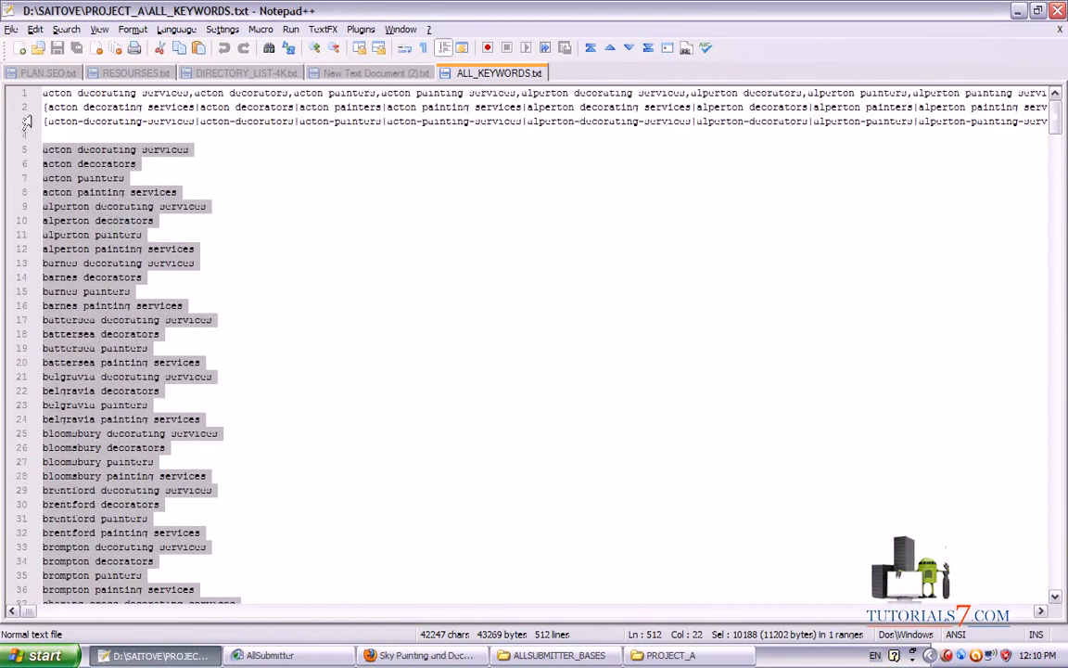
left_click(22, 108)
left_click(422, 655)
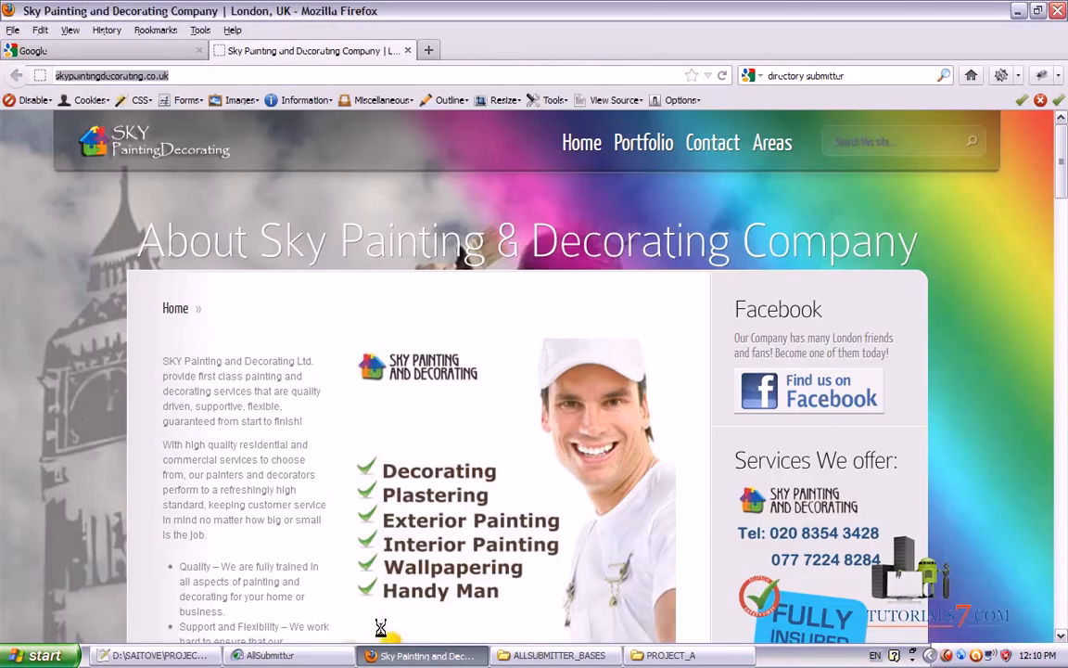
Return from Firefox to AllSubmitter's Values generation window
left_click(270, 655)
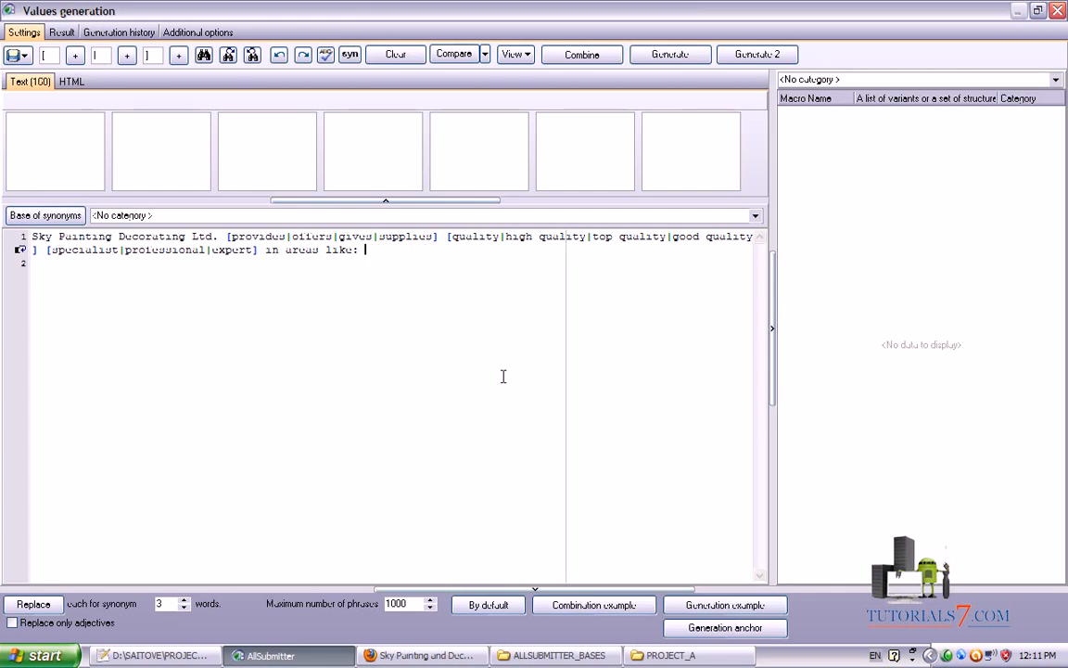
Paste the copied keyword line into a new Notepad++ document
left_click(162, 659)
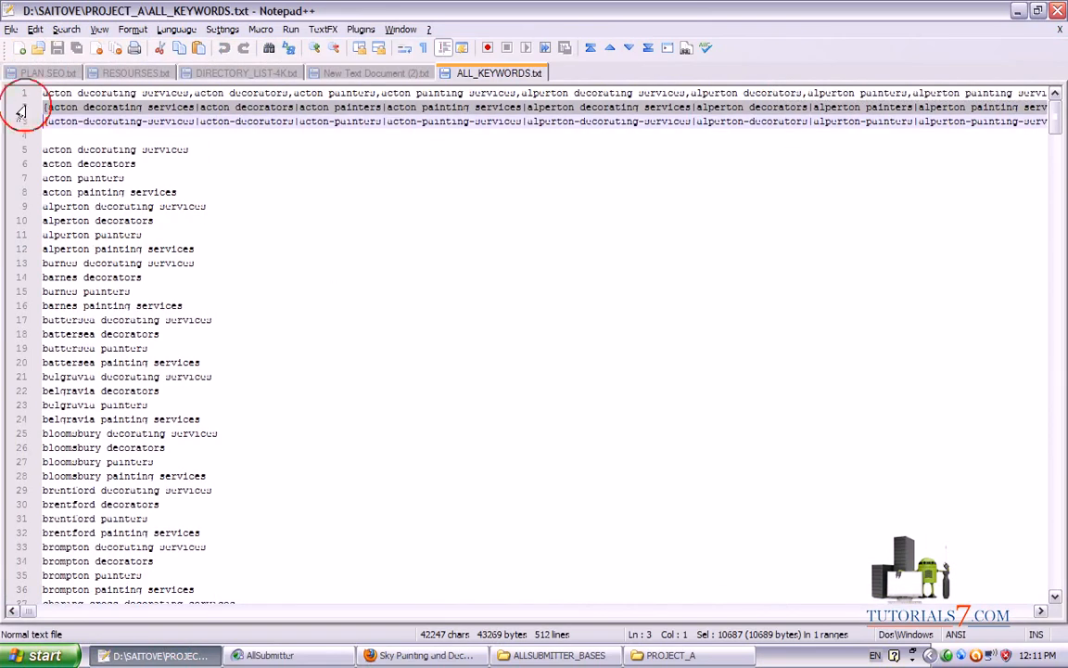
double_click(553, 74)
key("ctrl+v")
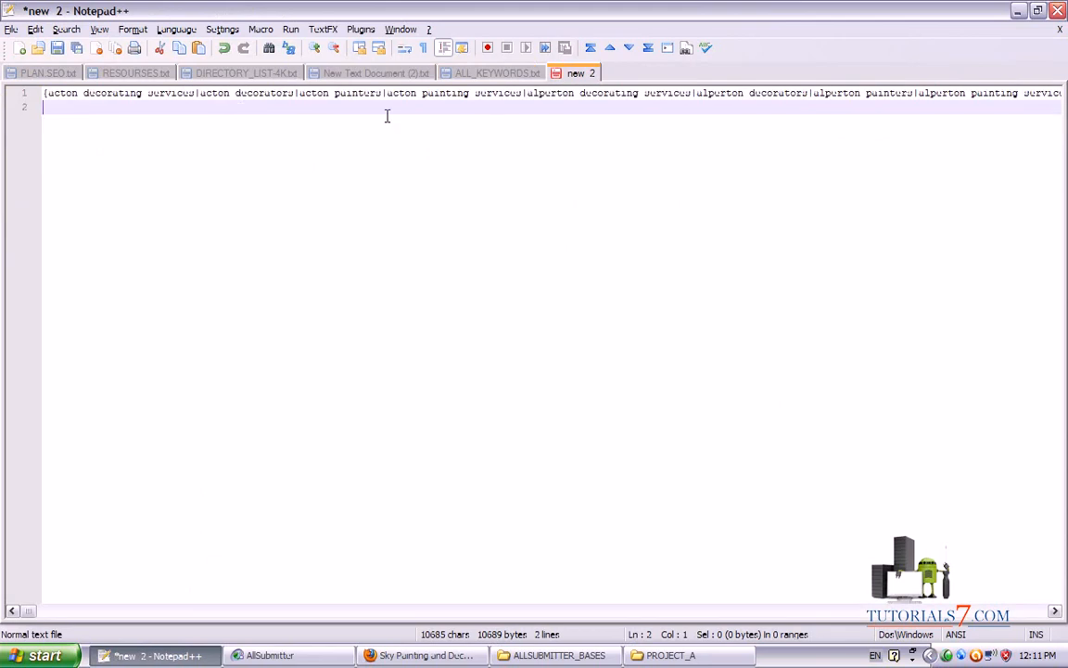
key("Up")
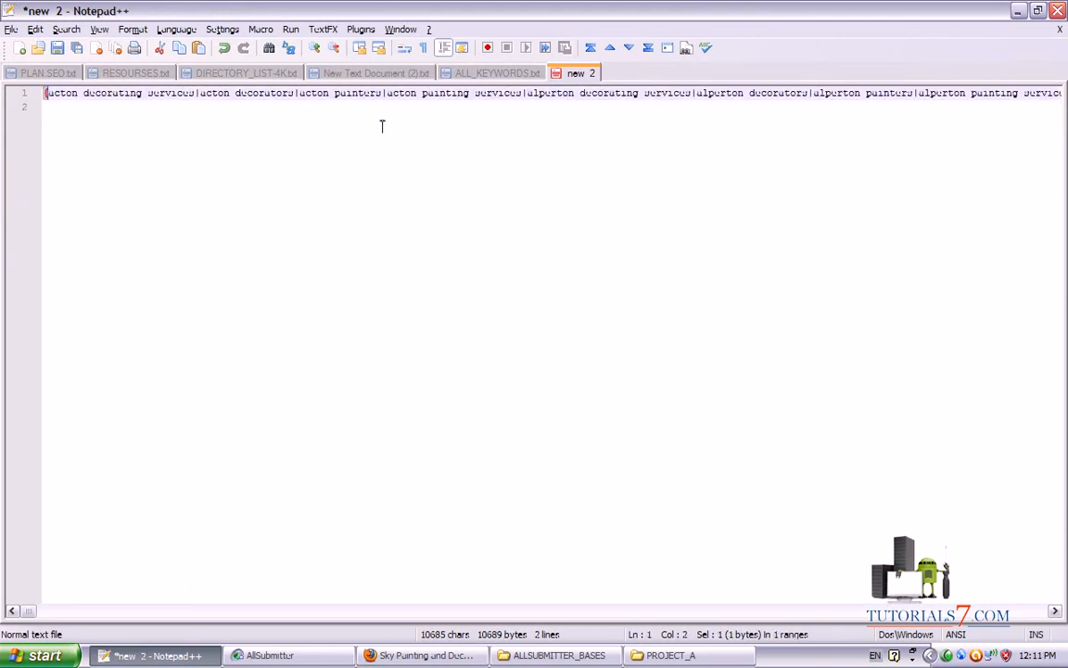
Replace '{' with '[' and '}' with ']', then select the bracketed keyword line
key("ctrl+f")
left_click(401, 236)
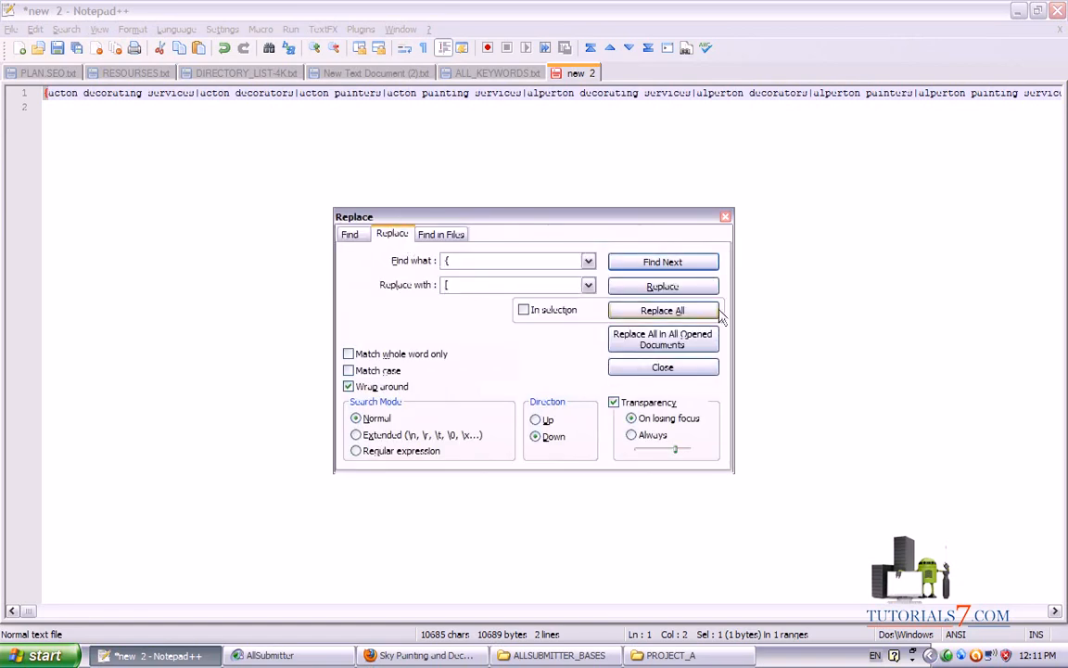
left_click(649, 310)
left_click(539, 369)
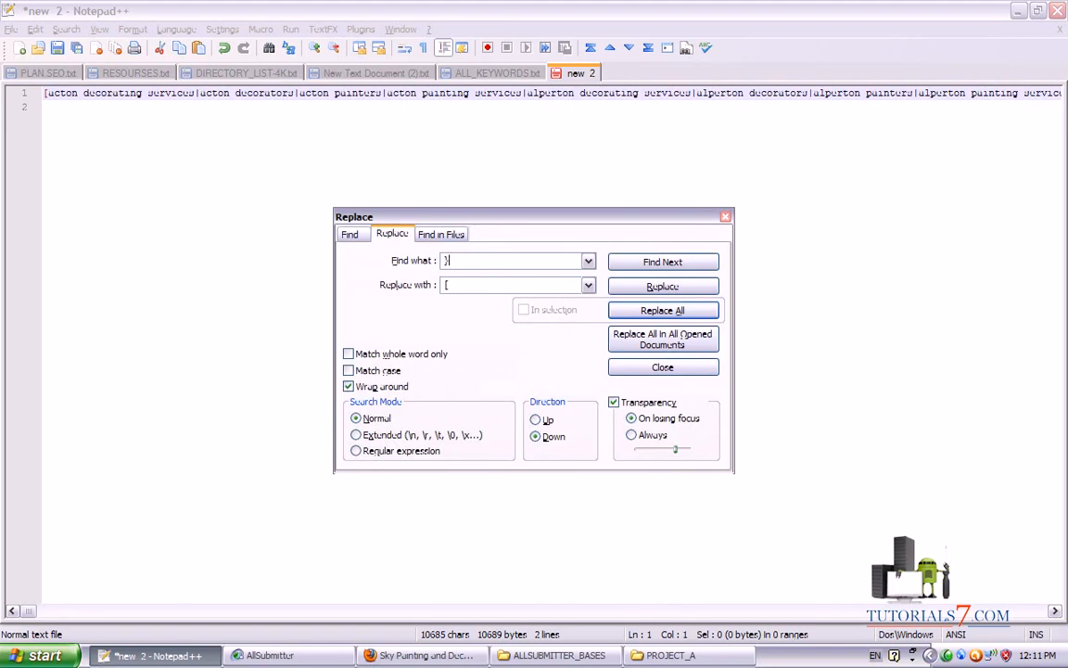
left_click(654, 310)
left_click(534, 374)
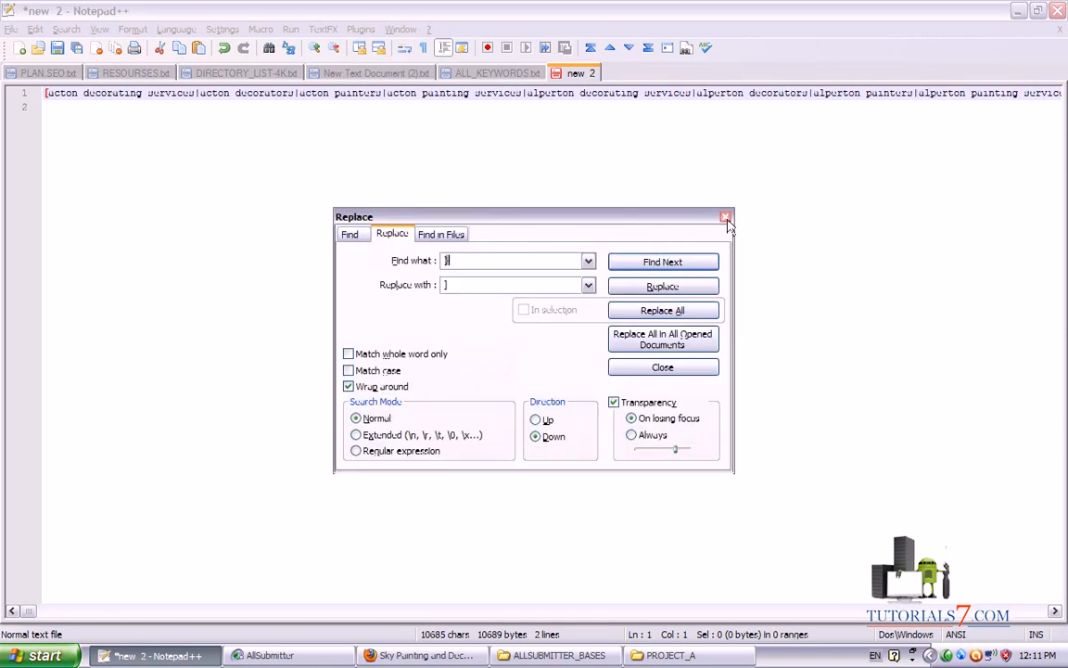
left_click(655, 192)
left_click(14, 93)
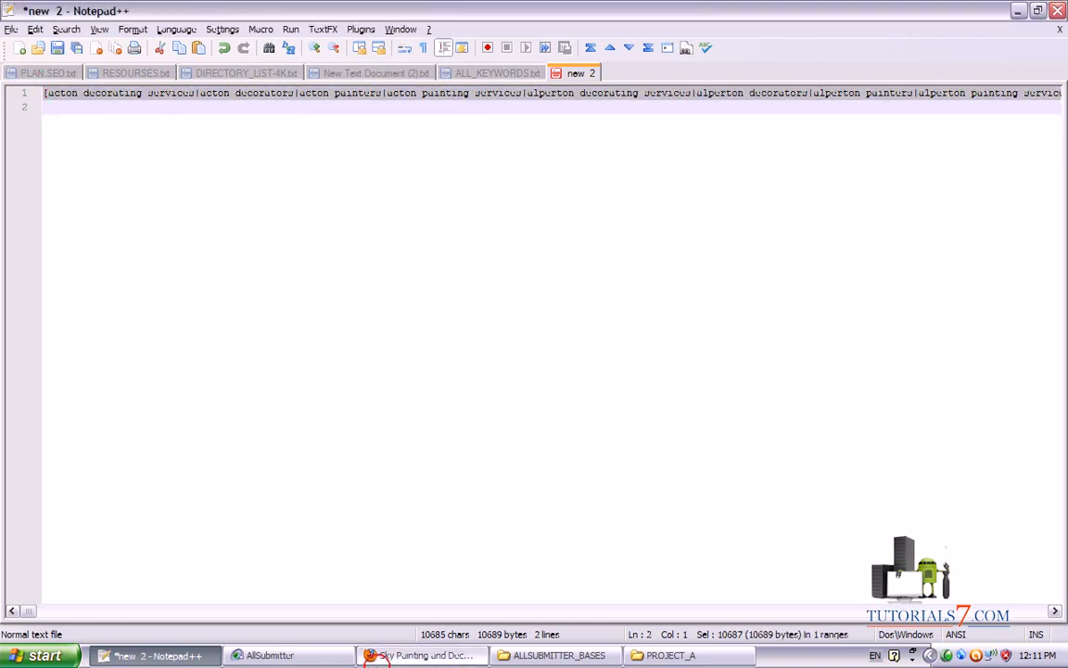
left_click(399, 654)
left_click(302, 654)
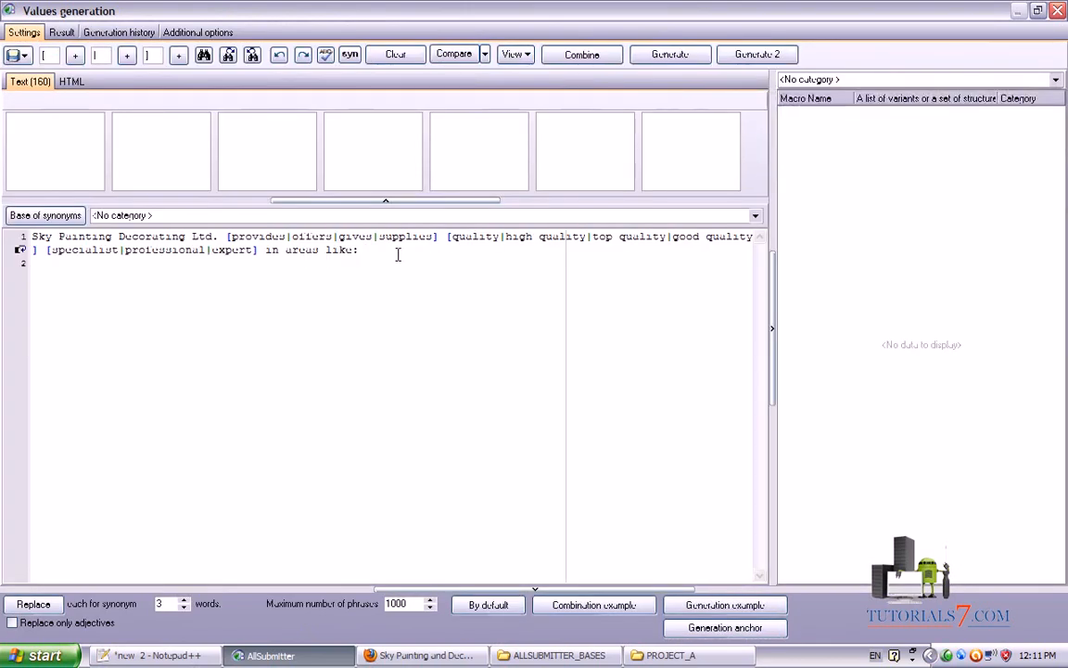
Paste the bracketed keywords after 'in areas like:' and generate 1000 of 24384 possible phrases
key("ctrl+v")
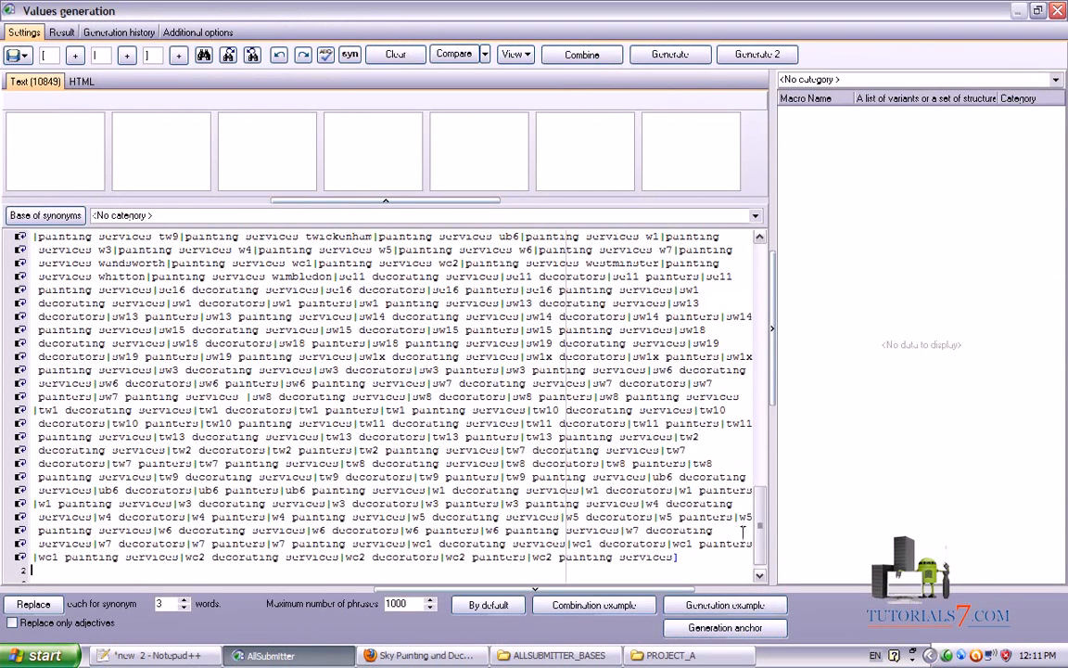
mouse_move(762, 519)
left_mouse_down()
mouse_move(762, 241)
mouse_move(732, 262)
left_mouse_up()
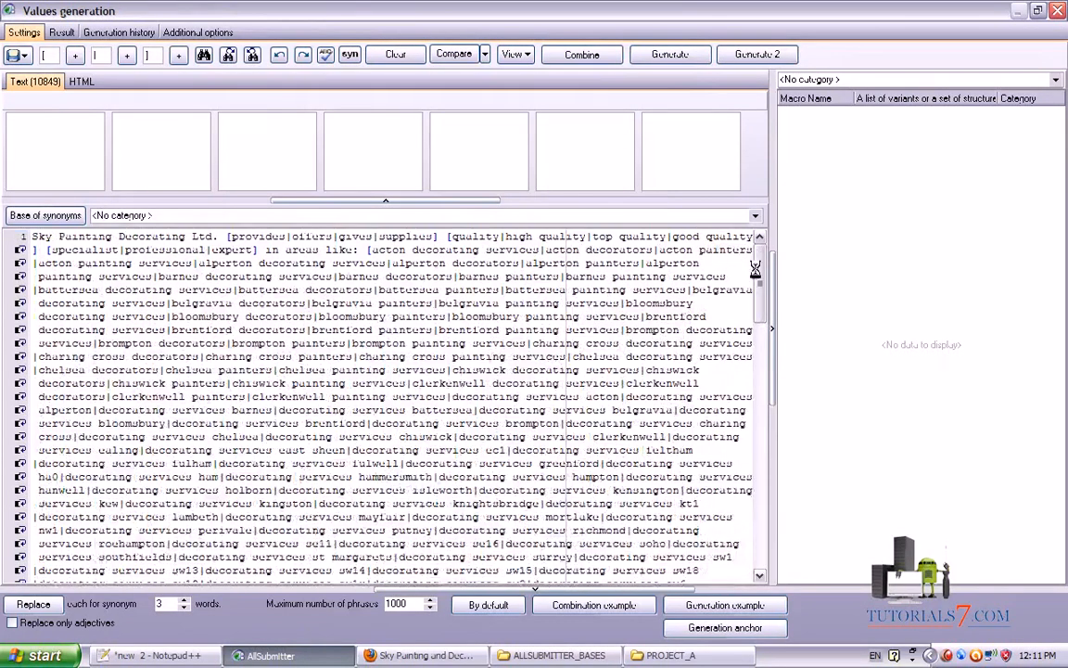
mouse_move(865, 575)
left_mouse_down()
mouse_move(715, 74)
mouse_move(723, 42)
mouse_move(614, 55)
left_mouse_up()
left_click(658, 54)
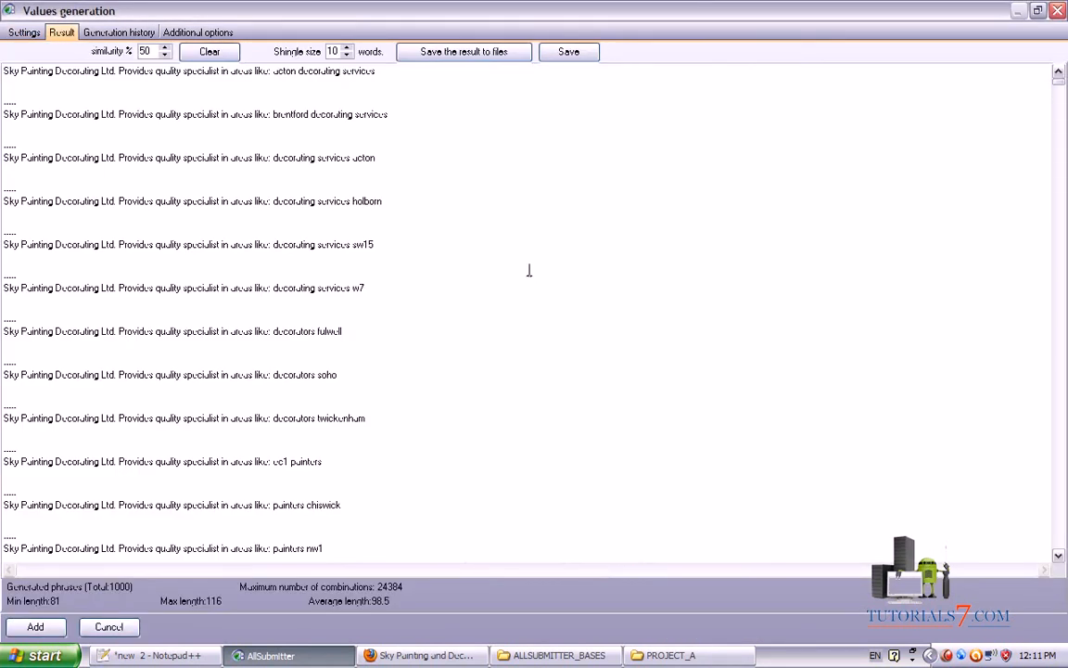
Review the generated Description phrases on the Result tab
key("ctrl+shift+d")
mouse_move(2, 436)
left_mouse_down()
mouse_move(389, 436)
mouse_move(339, 408)
mouse_move(9, 410)
mouse_move(5, 389)
mouse_move(345, 401)
mouse_move(362, 376)
mouse_move(9, 373)
left_mouse_up()
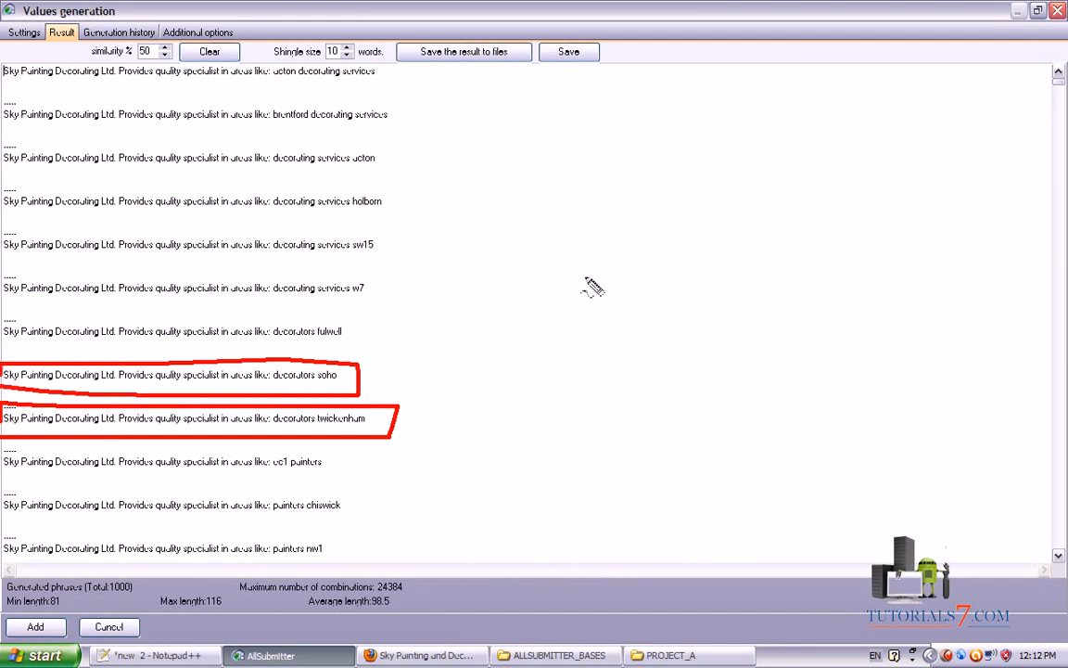
mouse_move(267, 343)
left_mouse_down()
mouse_move(359, 350)
mouse_move(275, 325)
left_mouse_up()
mouse_move(269, 271)
left_mouse_down()
mouse_move(263, 299)
mouse_move(405, 268)
left_mouse_up()
mouse_move(267, 227)
left_mouse_down()
mouse_move(413, 263)
mouse_move(273, 190)
mouse_move(411, 185)
left_mouse_up()
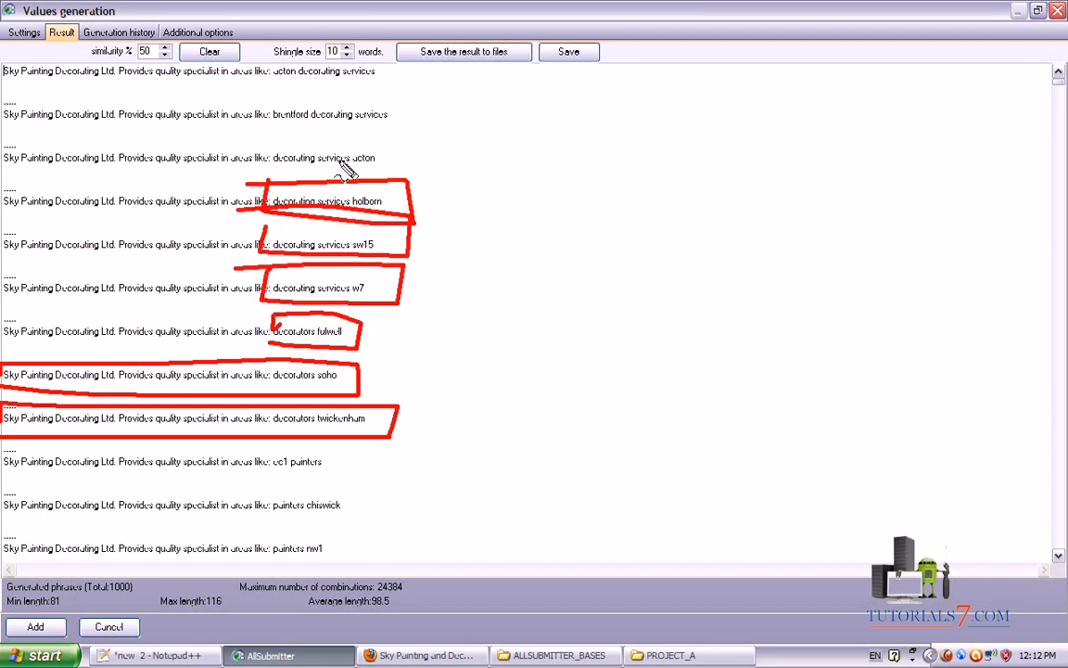
key("Escape")
Add the 1000 phrases as Description variants and close the values list
mouse_move(577, 535)
left_mouse_down()
mouse_move(560, 96)
mouse_move(519, 84)
mouse_move(575, 60)
left_mouse_up()
key("Escape")
left_click(571, 53)
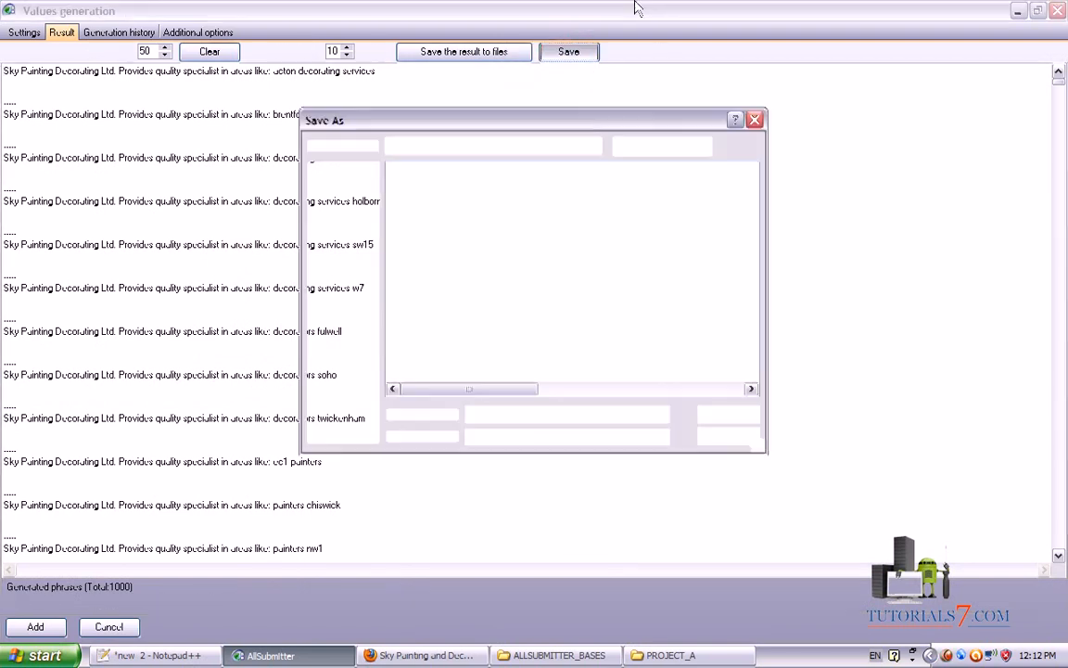
key("Escape")
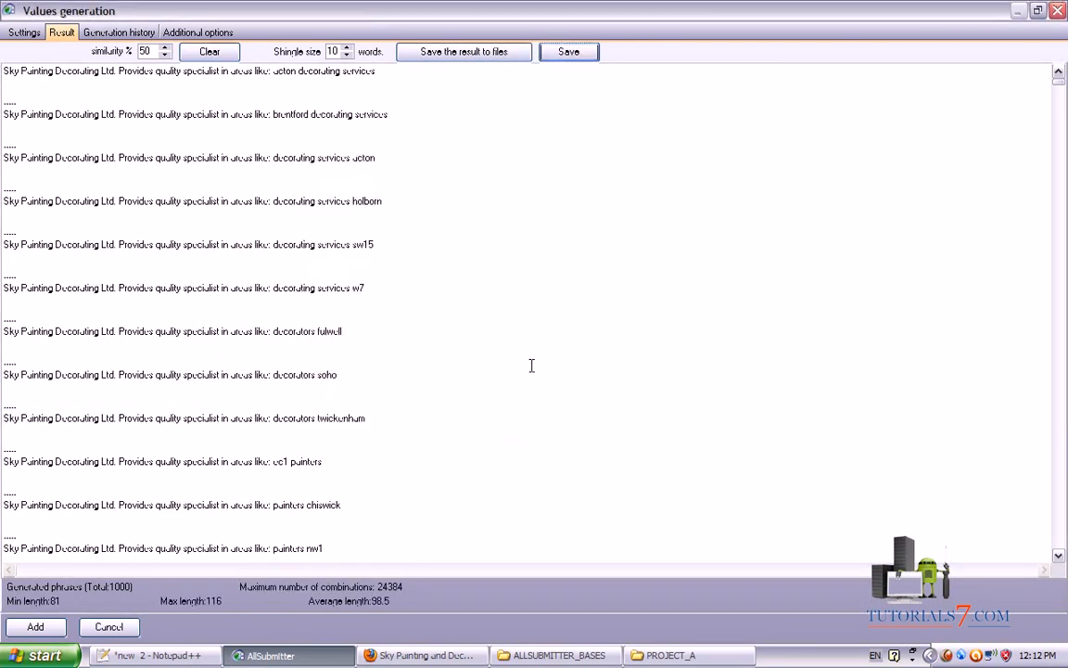
left_click(36, 627)
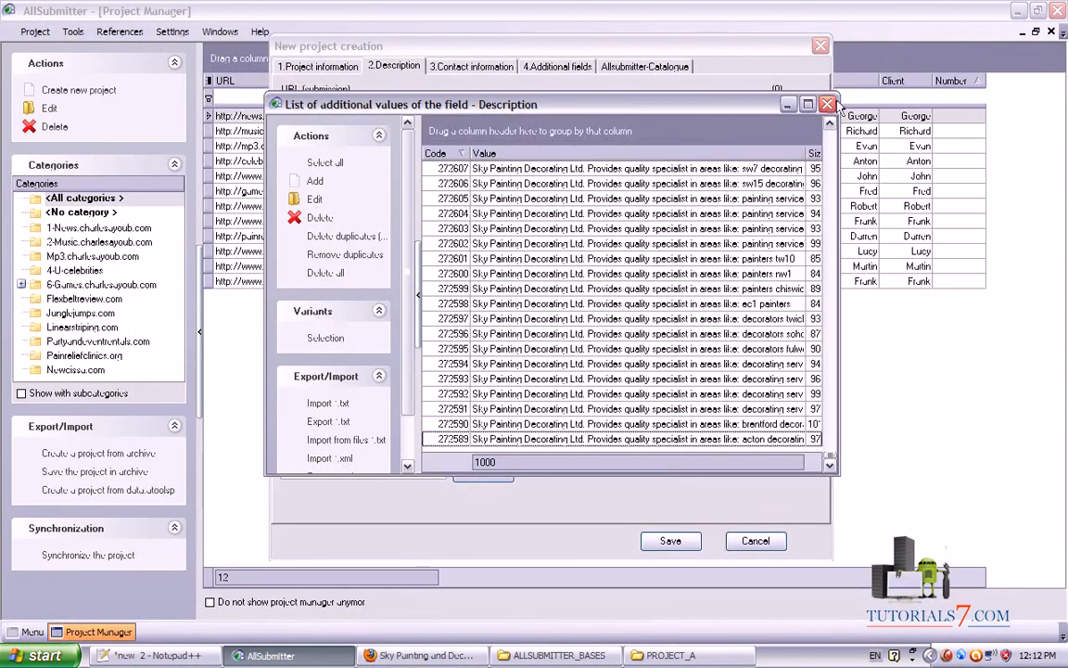
left_click(827, 104)
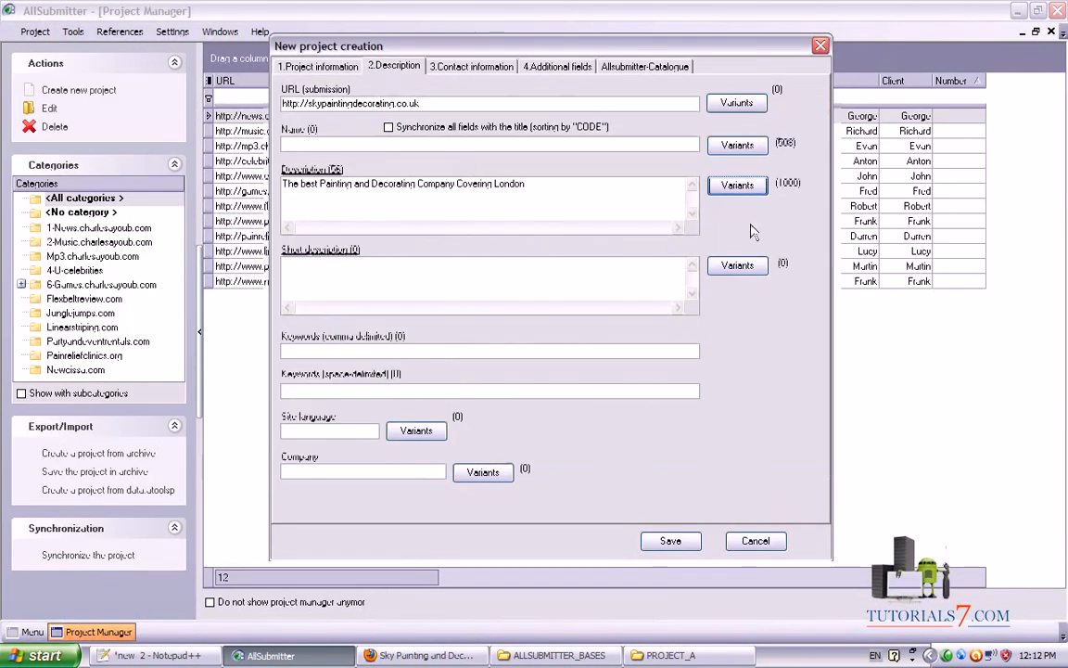
Open the Short description field's values list and its generation template
mouse_move(709, 223)
left_mouse_down()
mouse_move(822, 212)
mouse_move(806, 159)
mouse_move(697, 220)
left_mouse_up()
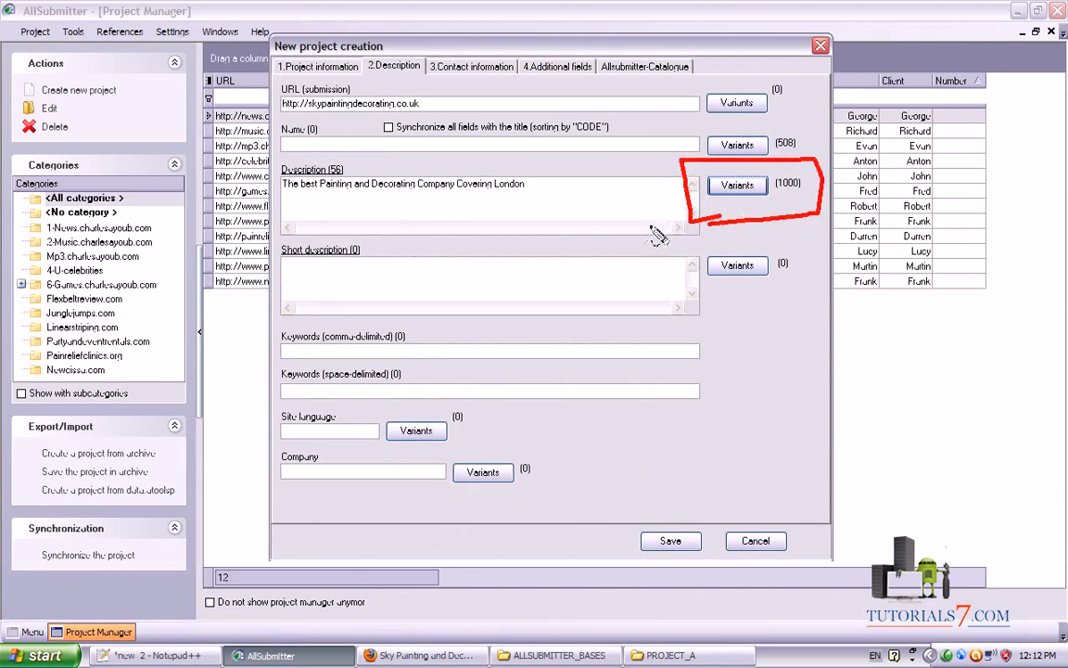
left_click(362, 244)
left_click_drag(269, 243, 359, 246)
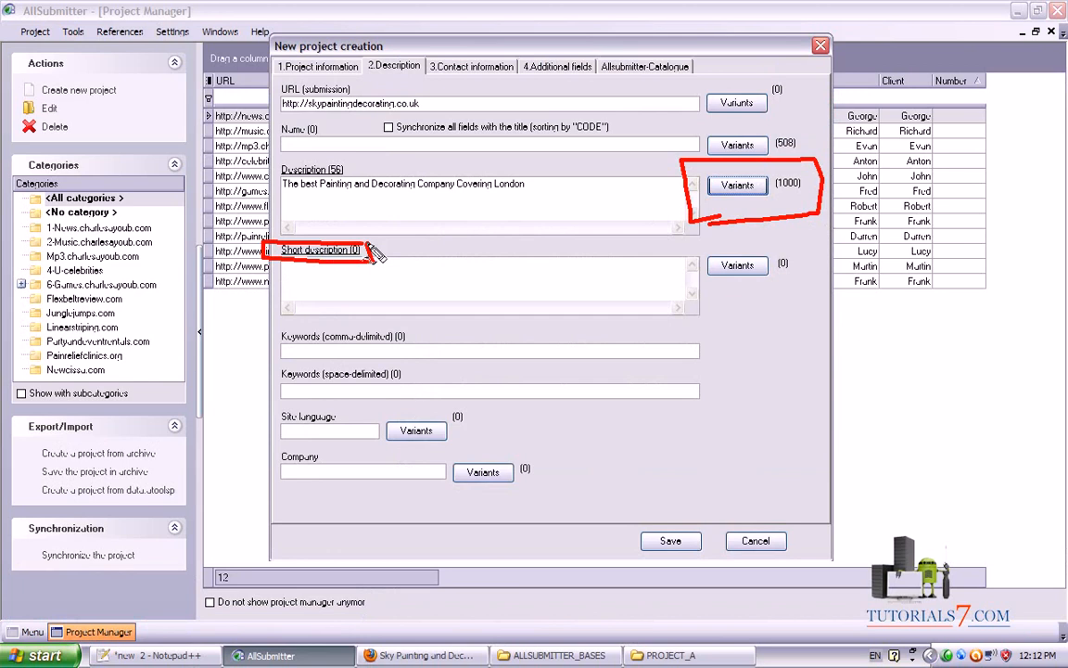
left_click(737, 265)
mouse_move(417, 320)
left_mouse_down()
mouse_move(352, 332)
mouse_move(371, 380)
mouse_move(298, 371)
left_mouse_up()
key("Escape")
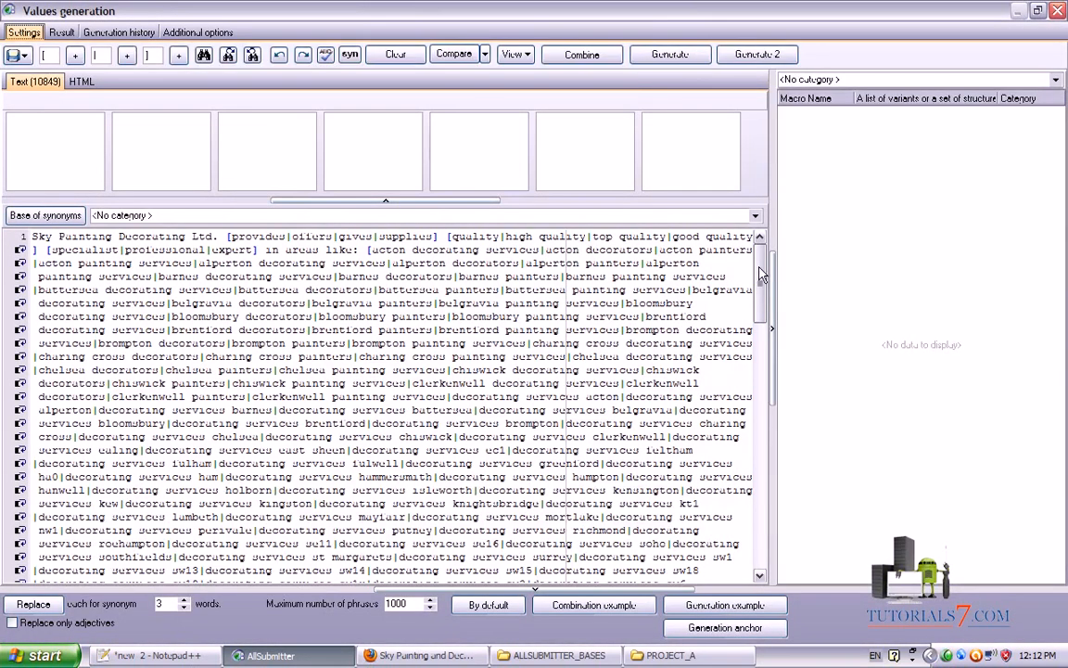
Generate 1000 Sky Painting Decorating Ltd. phrases and add them as short-description variants
left_click(663, 56)
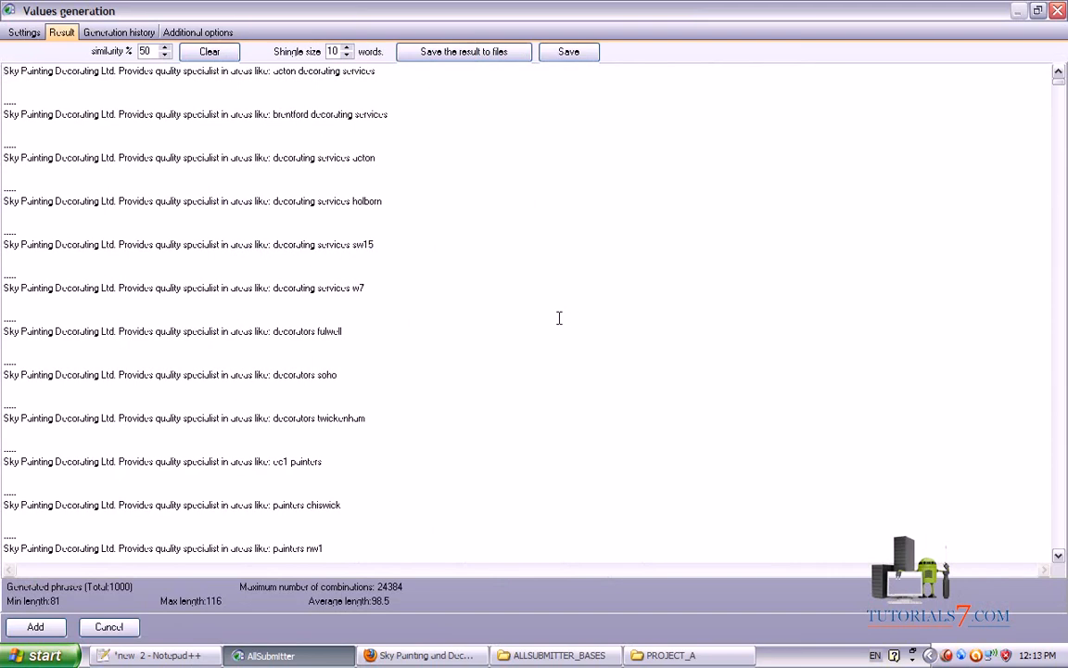
left_click(35, 627)
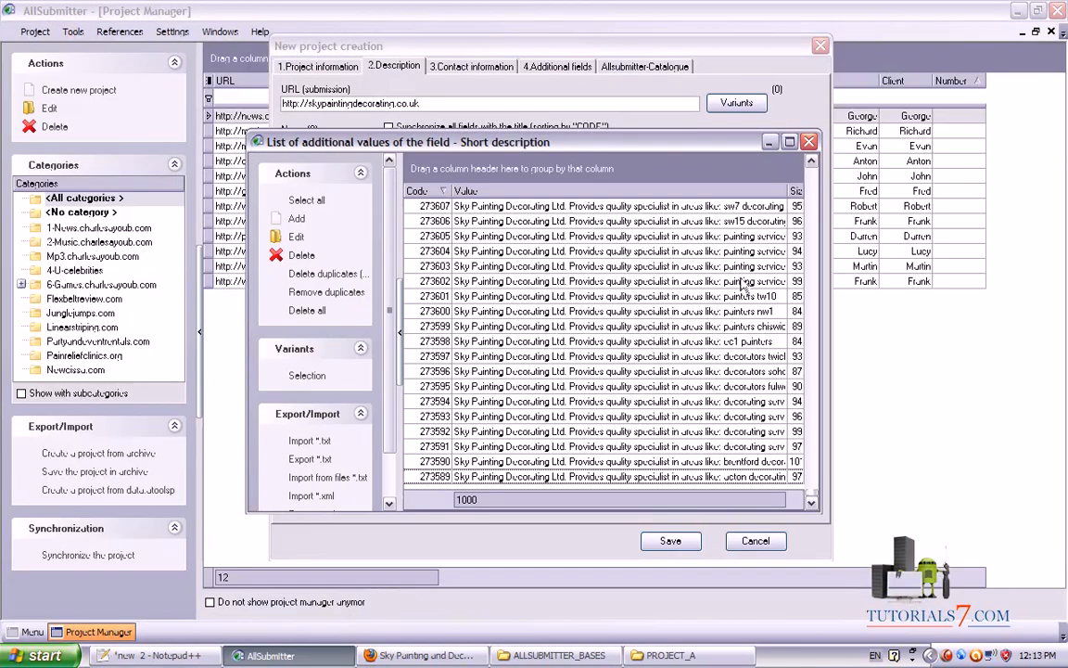
left_click(809, 141)
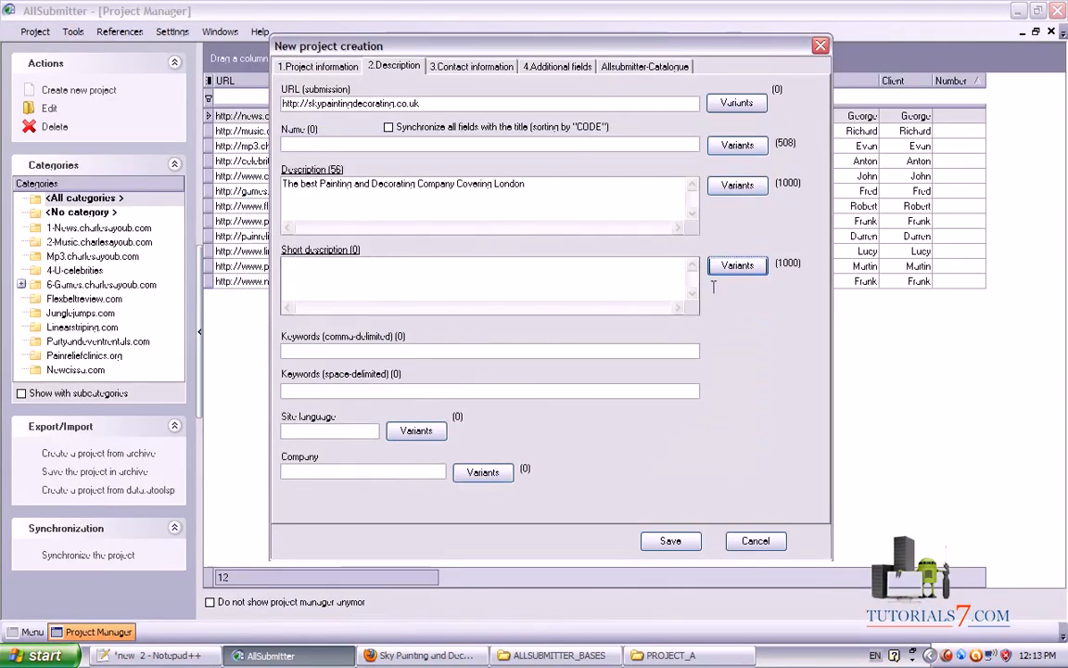
Paste the comma-separated keyword list from ALL_KEYWORDS.txt into Keywords (comma-delimited)
left_click_drag(577, 48, 599, 18)
left_click(332, 319)
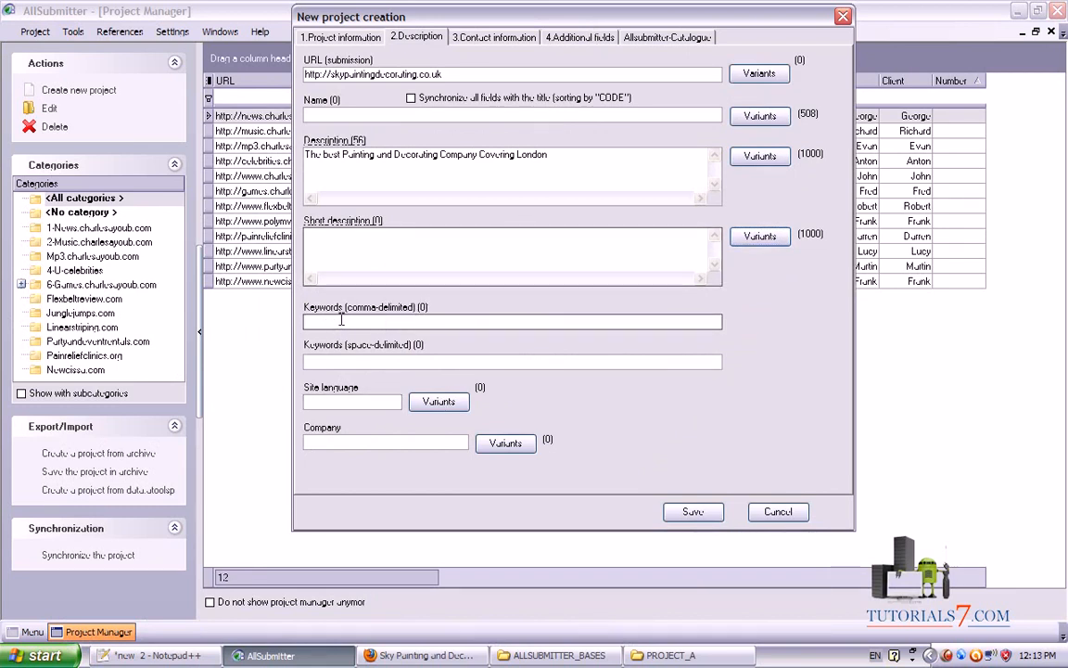
mouse_move(406, 303)
left_mouse_down()
mouse_move(279, 305)
mouse_move(281, 339)
mouse_move(768, 334)
mouse_move(720, 310)
mouse_move(454, 298)
left_mouse_up()
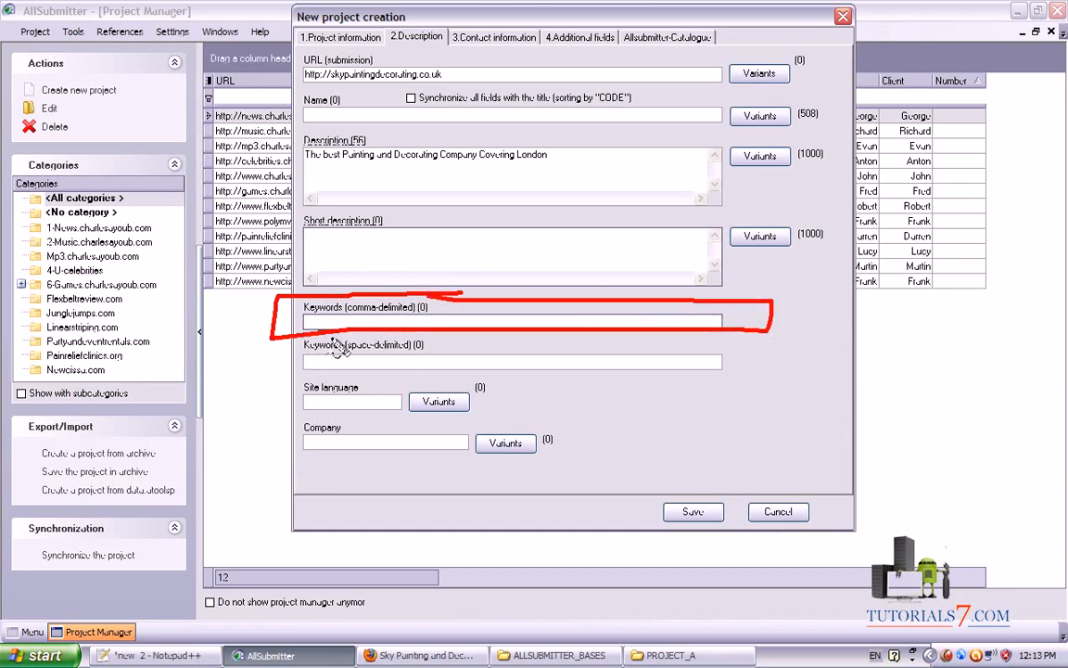
mouse_move(349, 318)
left_mouse_down()
mouse_move(424, 323)
mouse_move(429, 305)
mouse_move(348, 303)
mouse_move(342, 317)
mouse_move(442, 368)
left_mouse_up()
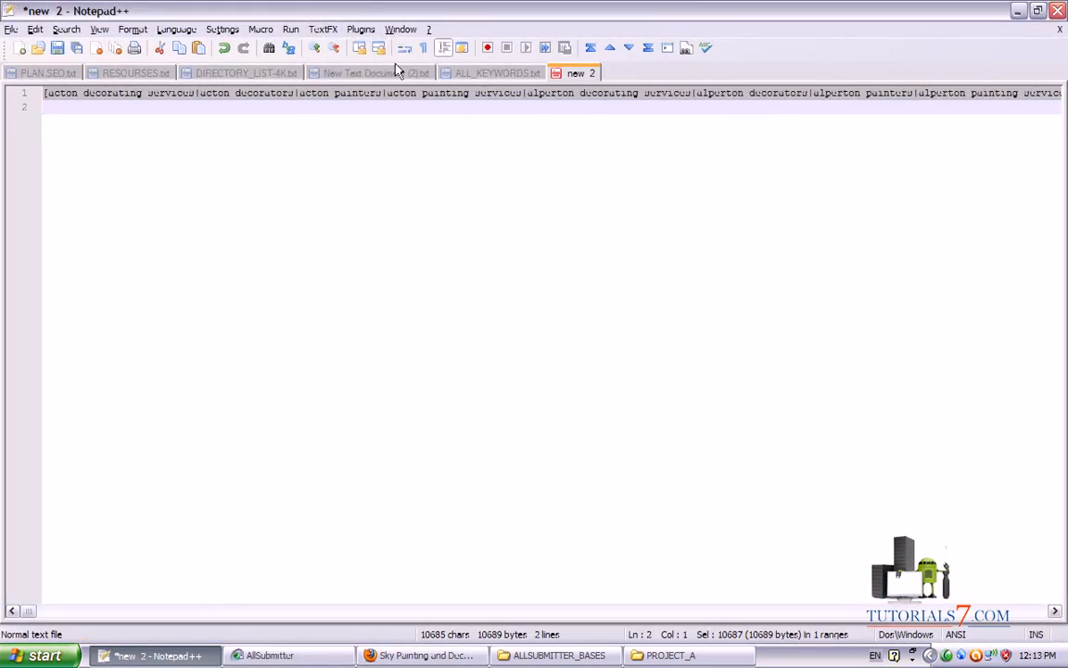
left_click(490, 73)
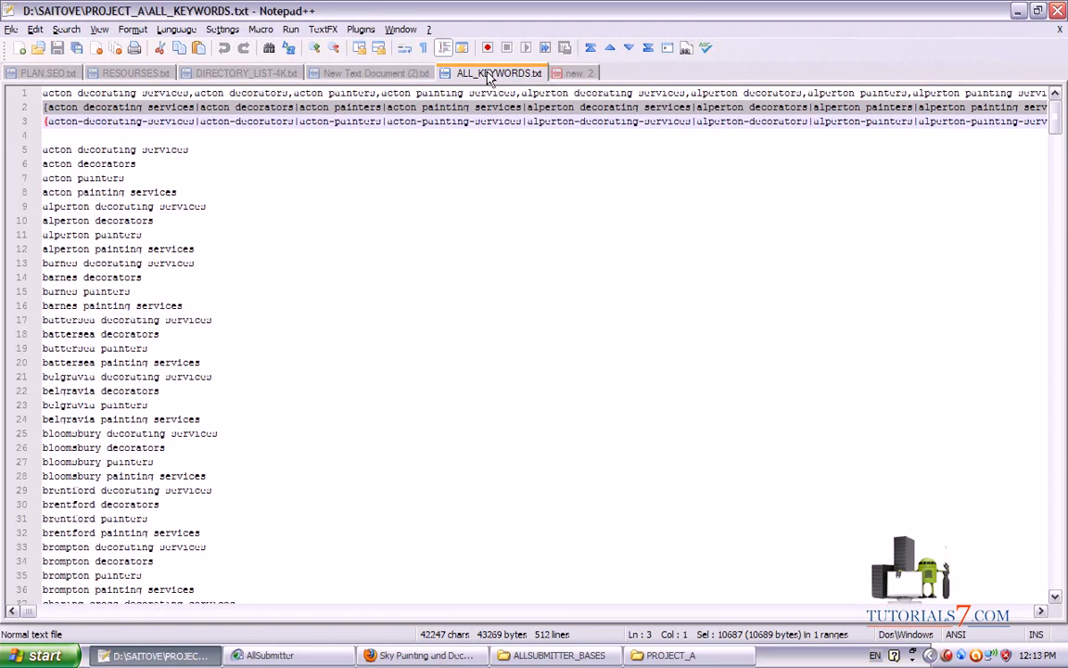
left_click(22, 96)
key("ctrl+c")
left_click(269, 655)
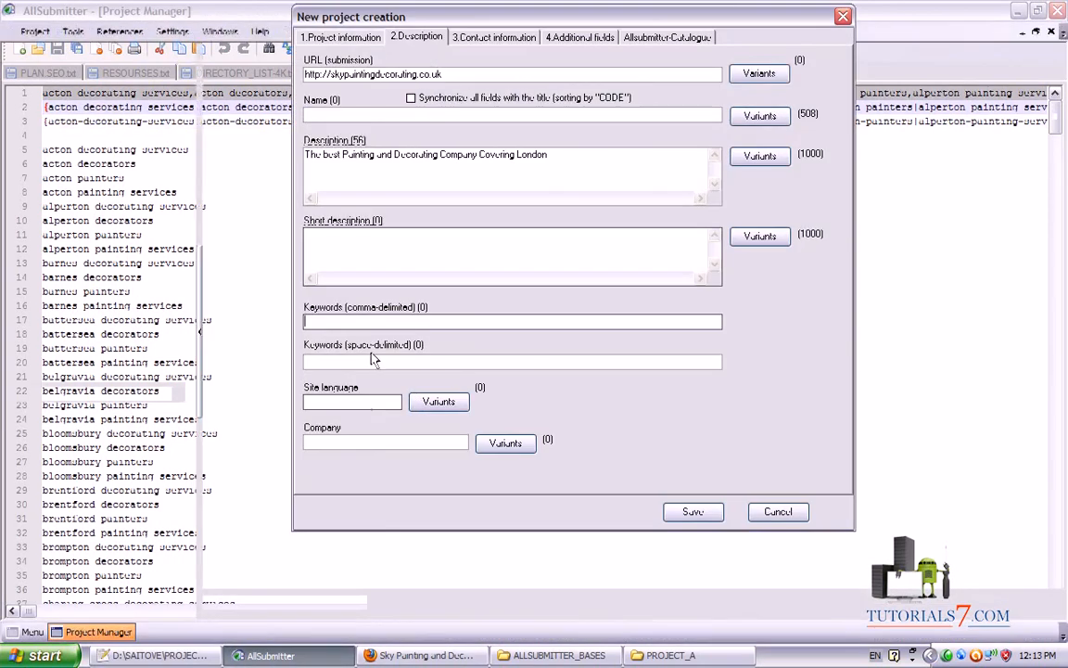
key("ctrl+v")
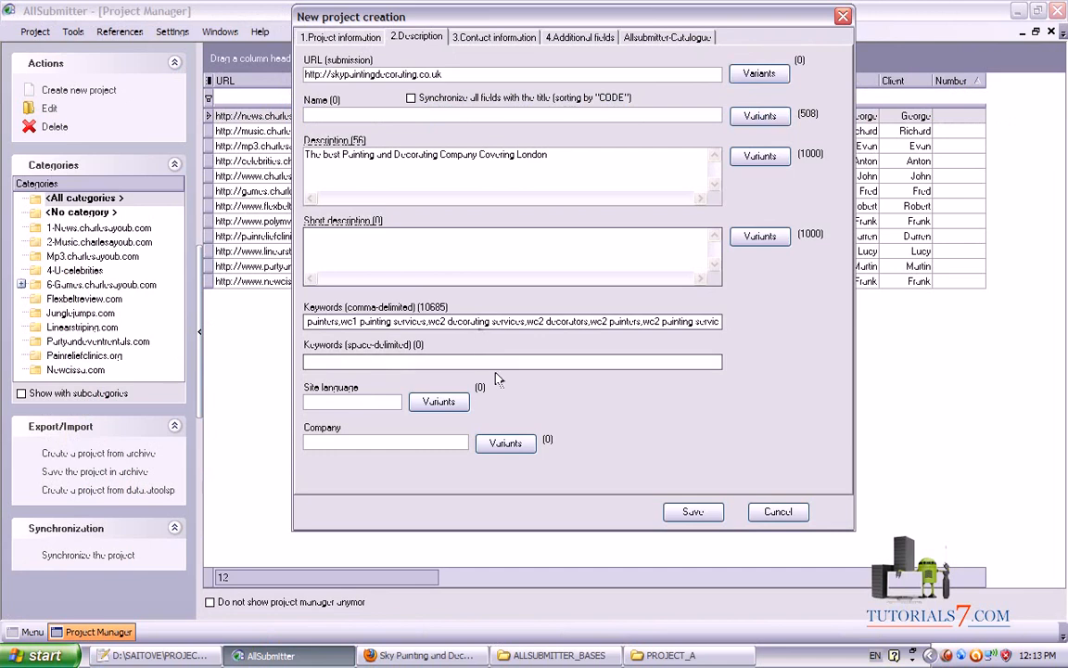
Paste the keyword list into the new 2 document and search it for commas
left_click(341, 360)
left_click(176, 653)
left_click(584, 74)
key("ctrl+v")
left_click_drag(293, 92, 287, 93)
key("ctrl+h")
Replace every comma with a space and take the list into Keywords (space-delimited)
left_click(469, 281)
key("BackSpace")
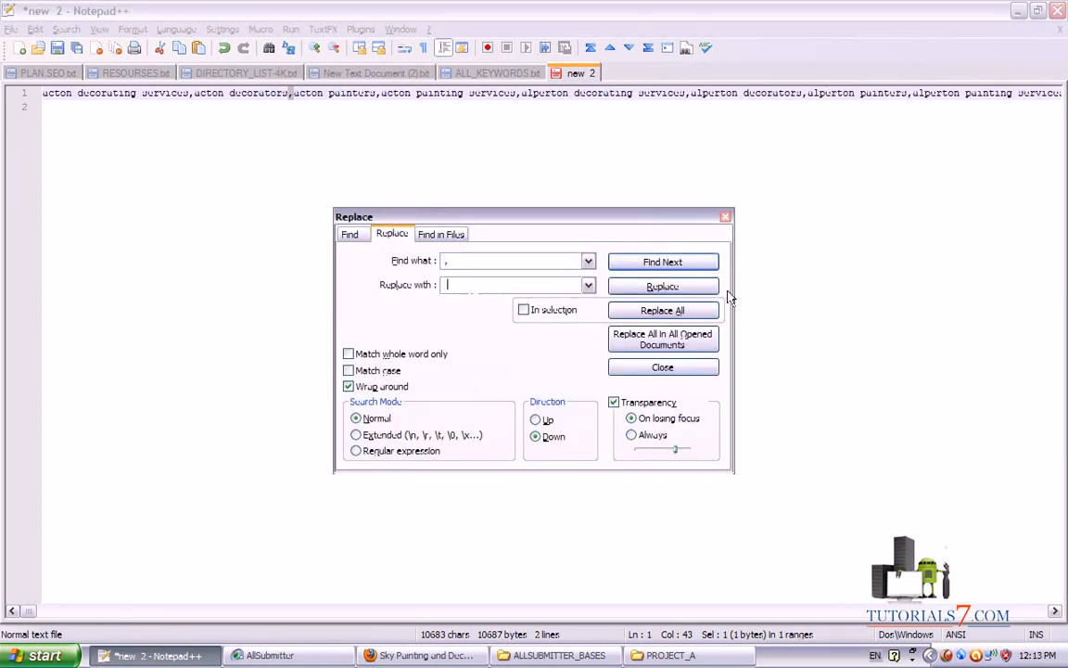
left_click(692, 312)
left_click(484, 341)
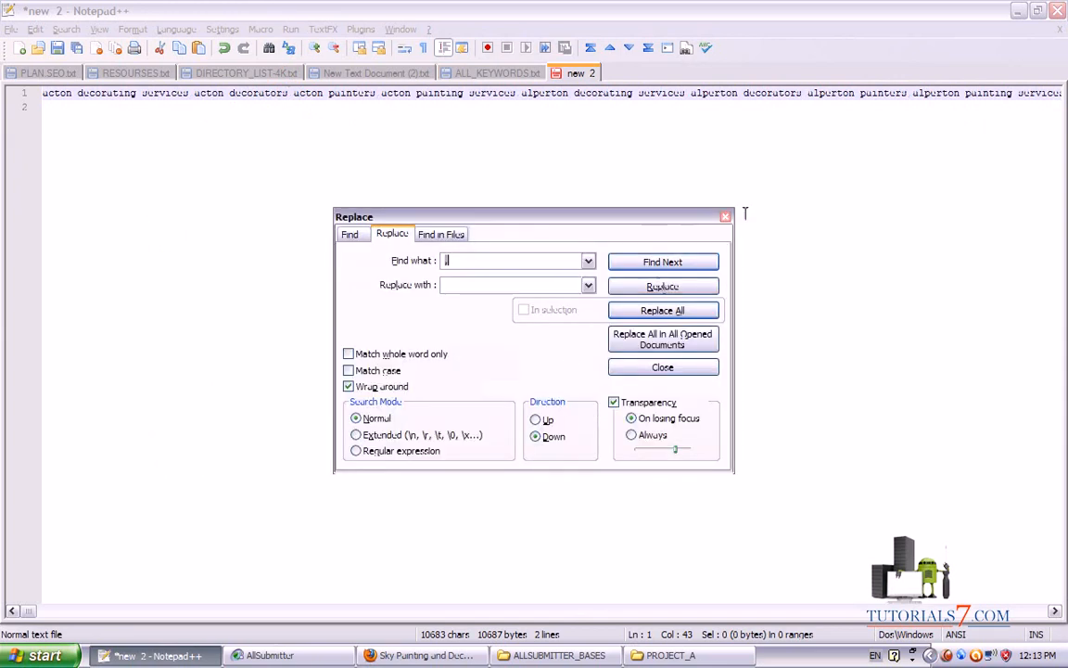
left_click(654, 191)
left_click(24, 101)
left_click(422, 655)
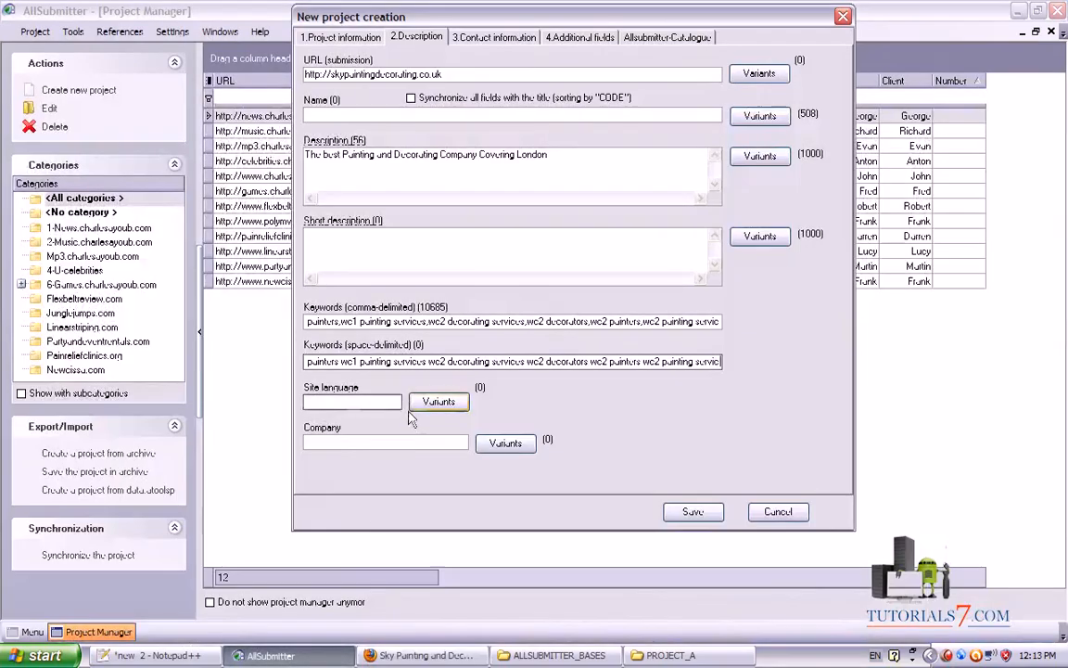
left_click(352, 402)
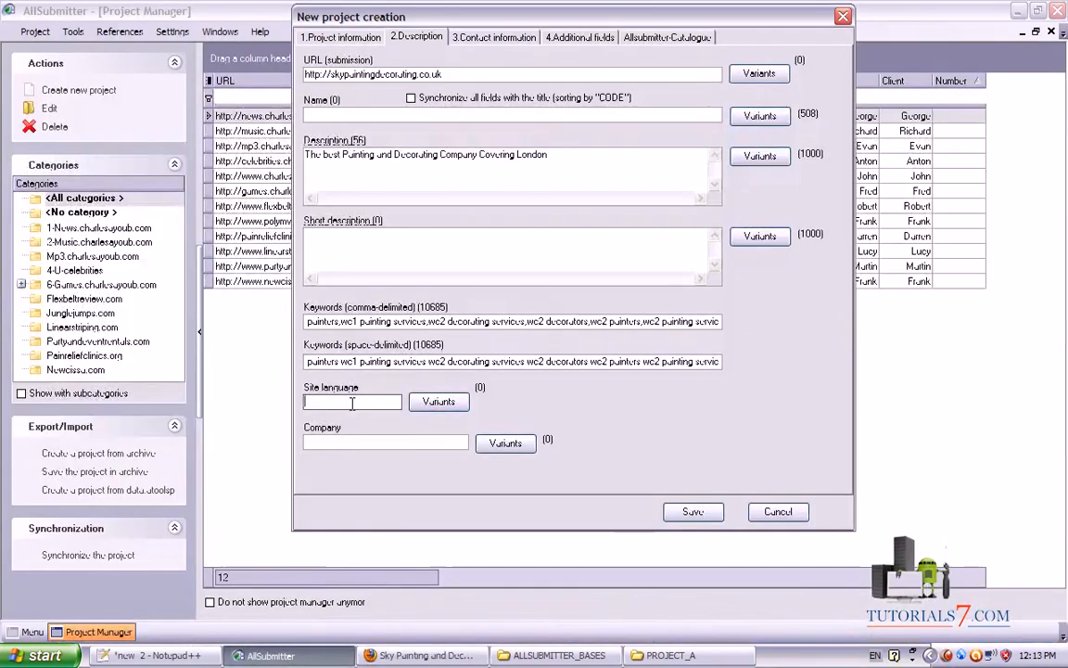
Set Site language to Eng and Company to Sky Painting and Decorating Ltd., then show Contact information
type("Eng")
left_click(319, 442)
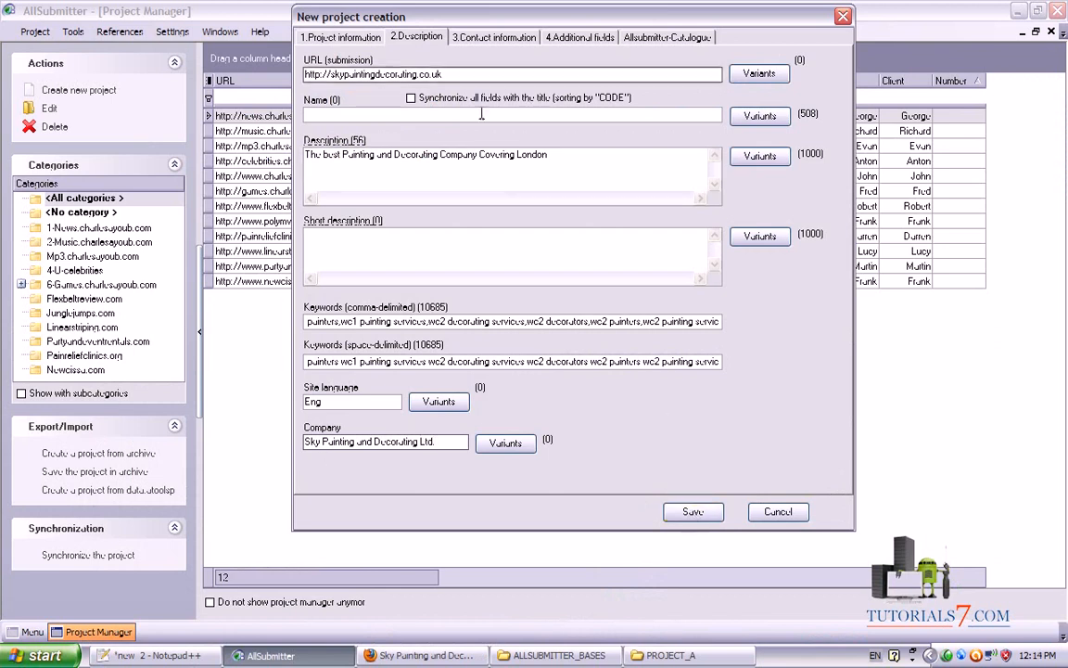
left_click(480, 39)
left_click(416, 39)
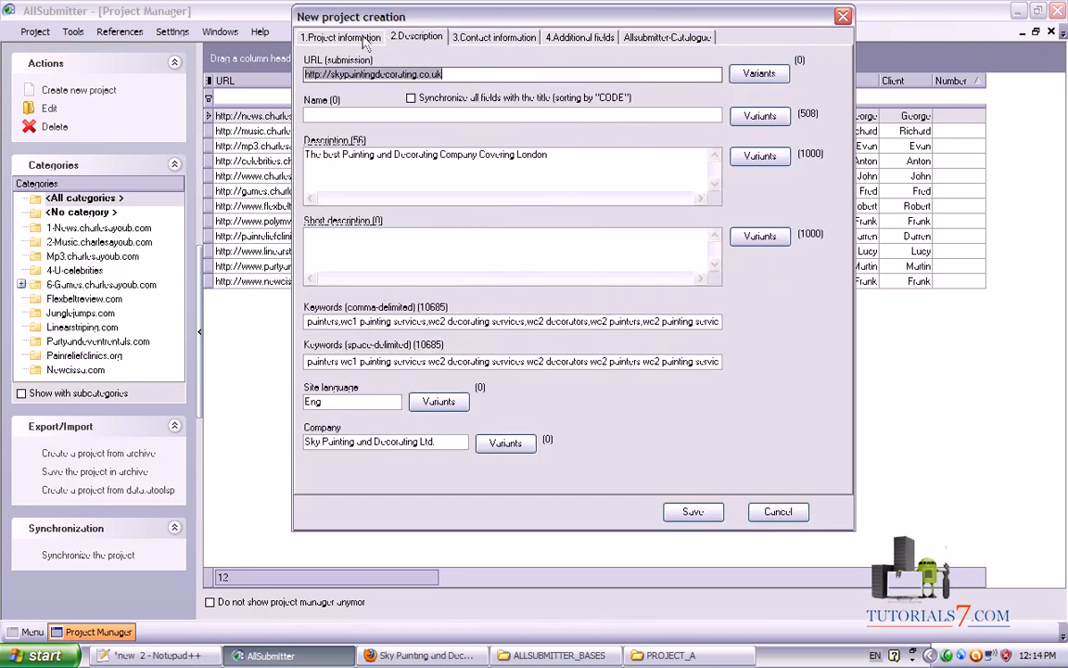
left_click(382, 39)
left_click(415, 39)
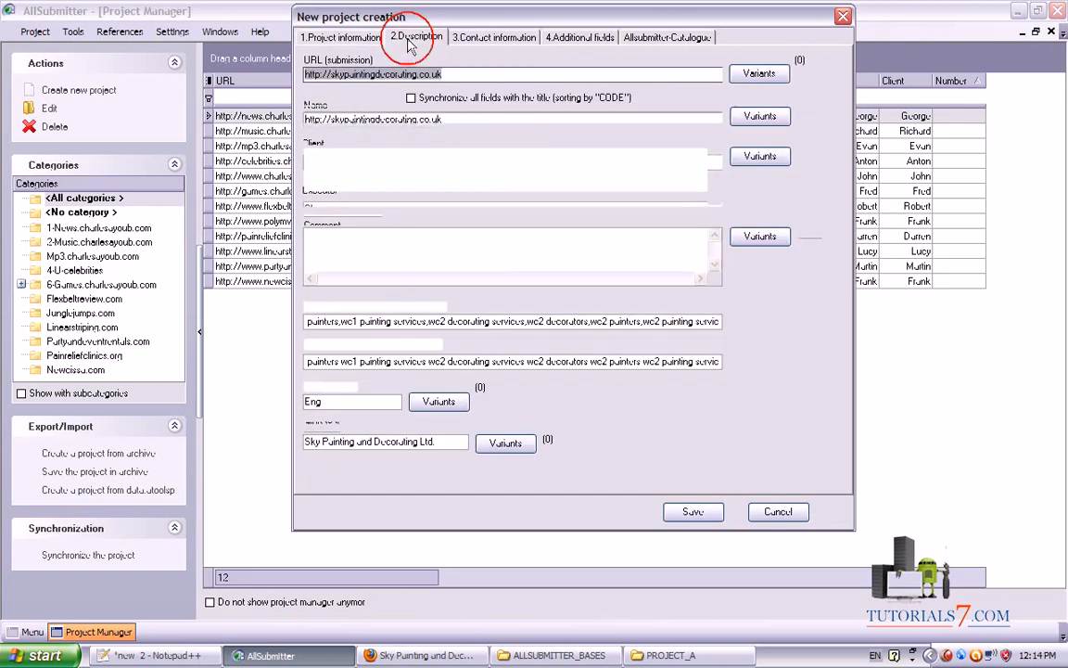
left_click(476, 39)
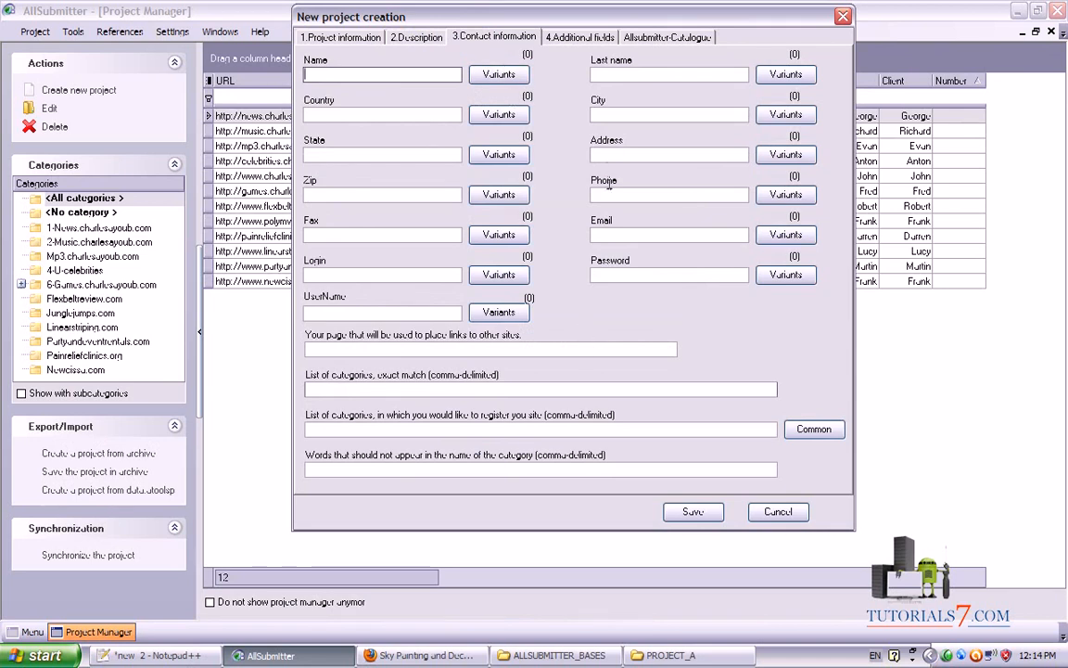
Preview FIRST_NAMES.txt from the ALLSUBMITTER_BASES folder in the text editor
left_click(552, 655)
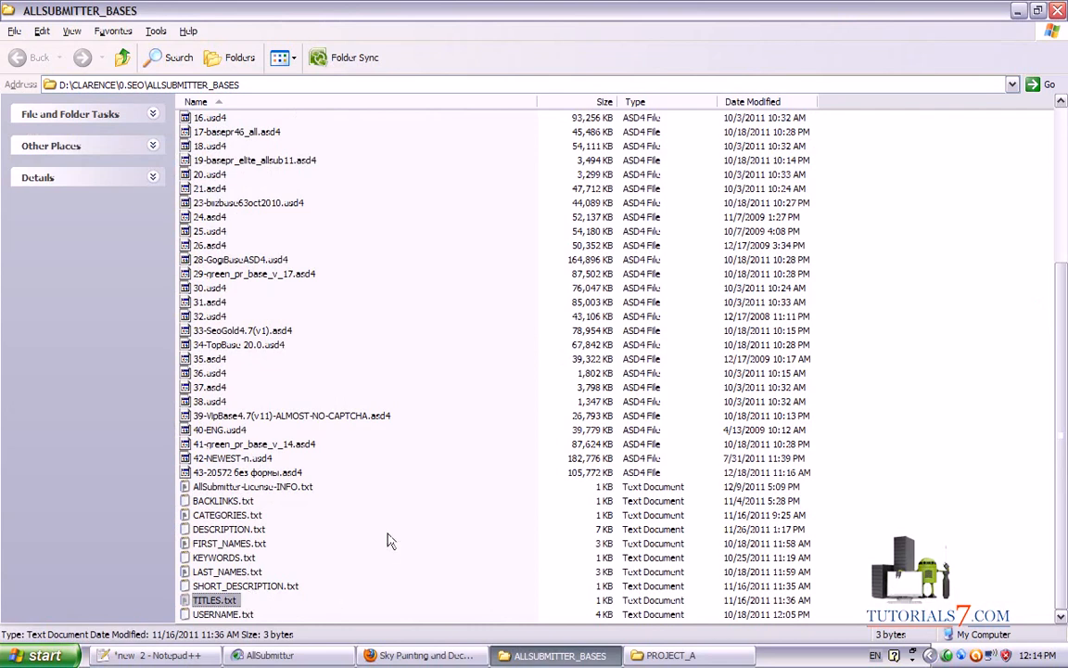
left_click(249, 544)
double_click(250, 547)
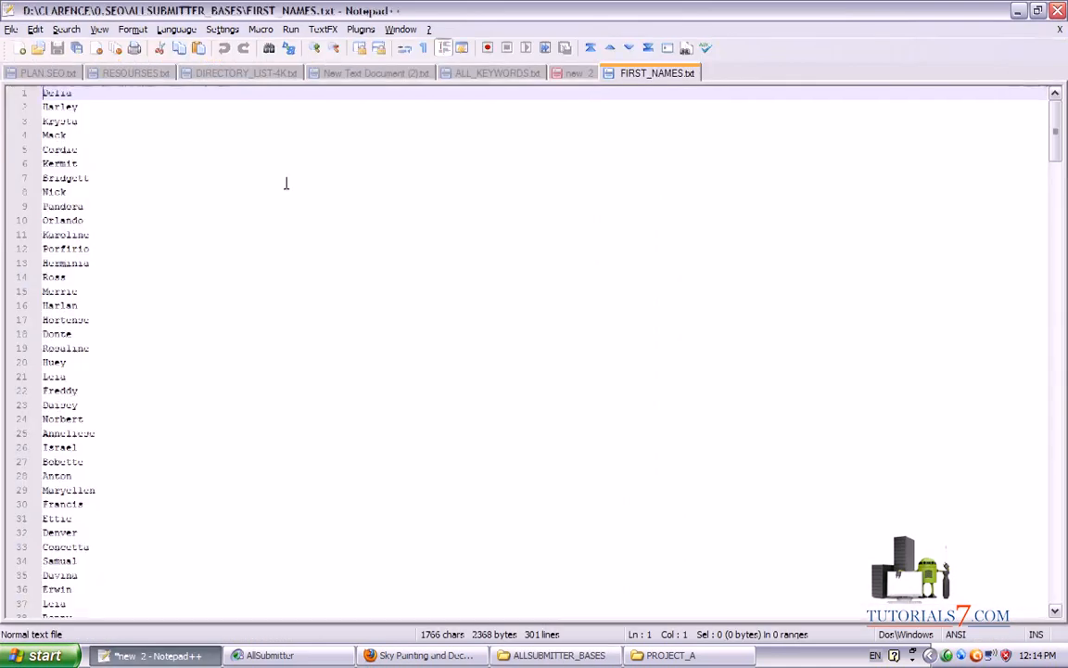
left_click_drag(1057, 141, 1055, 477)
left_click(315, 657)
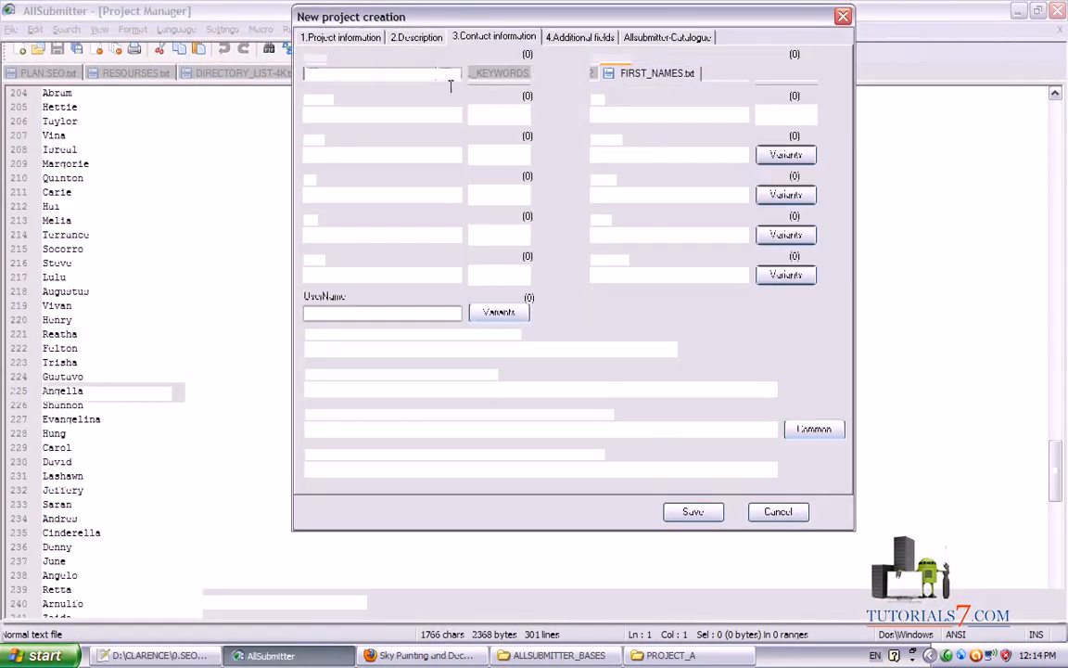
Import 300 first-name variants from FIRST_NAMES.txt into the Name variants list
left_click(498, 75)
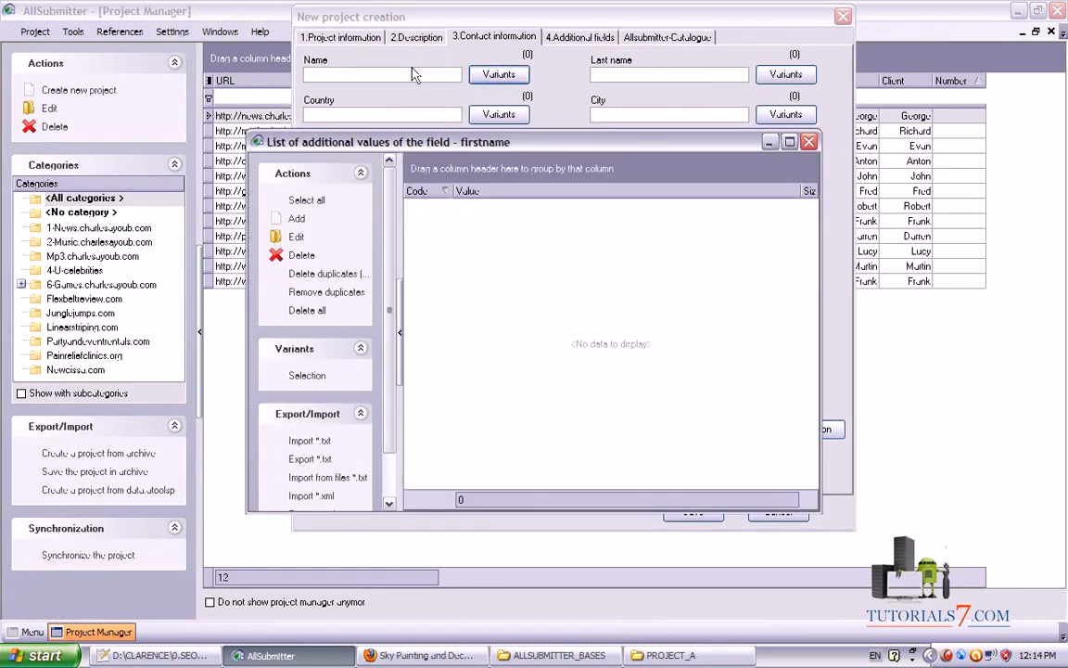
left_click(301, 442)
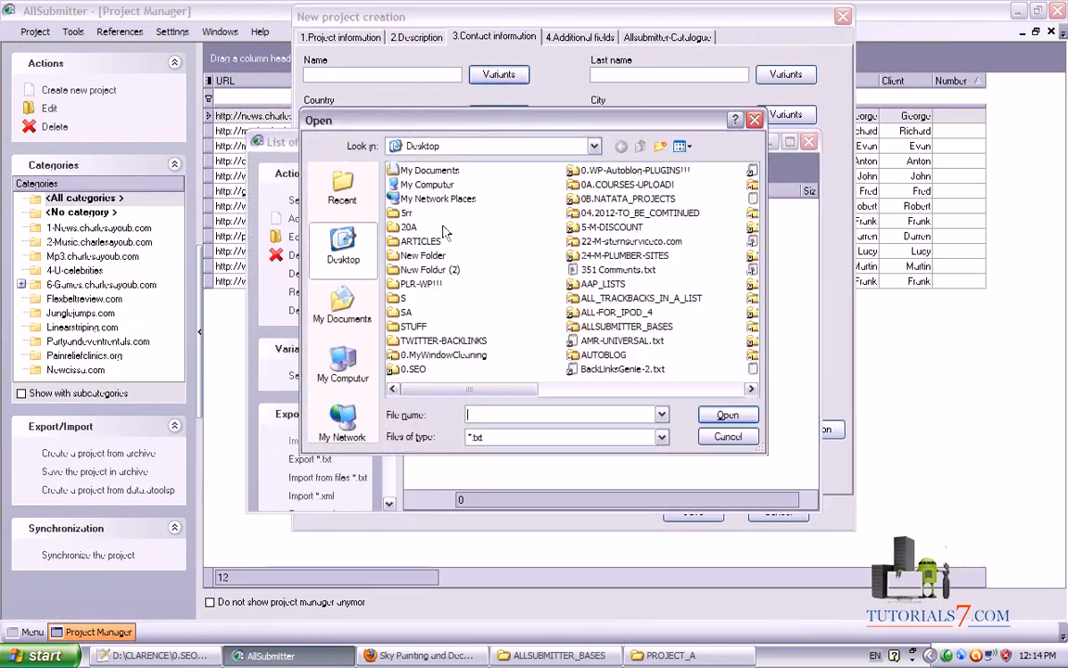
left_click(423, 243)
key("Right")
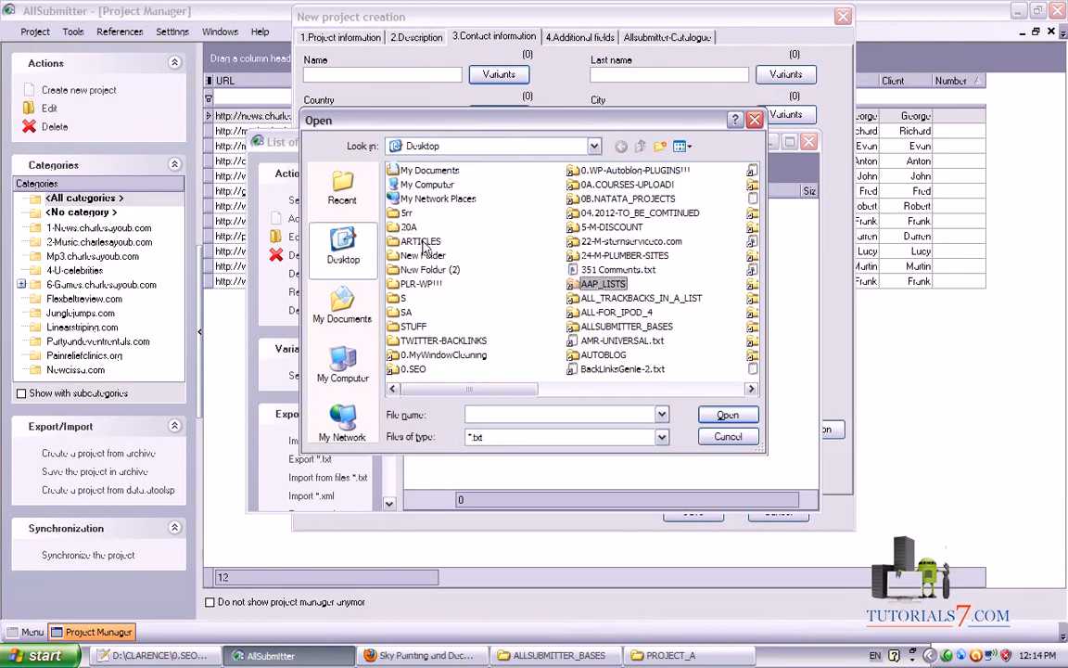
key("Down")
key("Down")
key("Down")
key("Down")
key("Down")
key("Down")
key("Return")
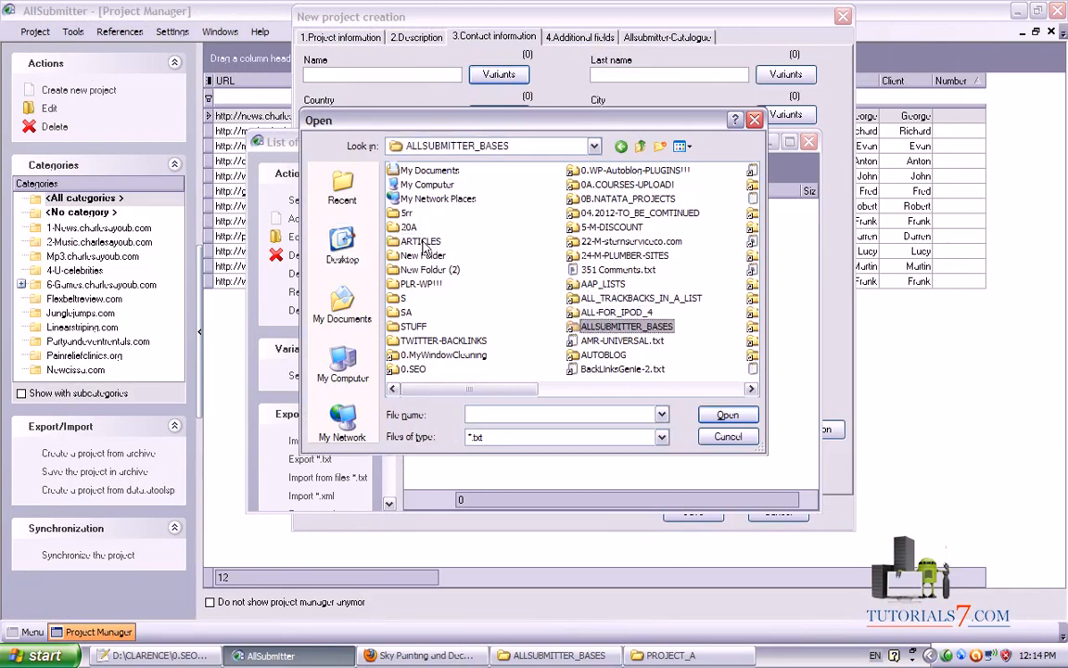
left_click(432, 256)
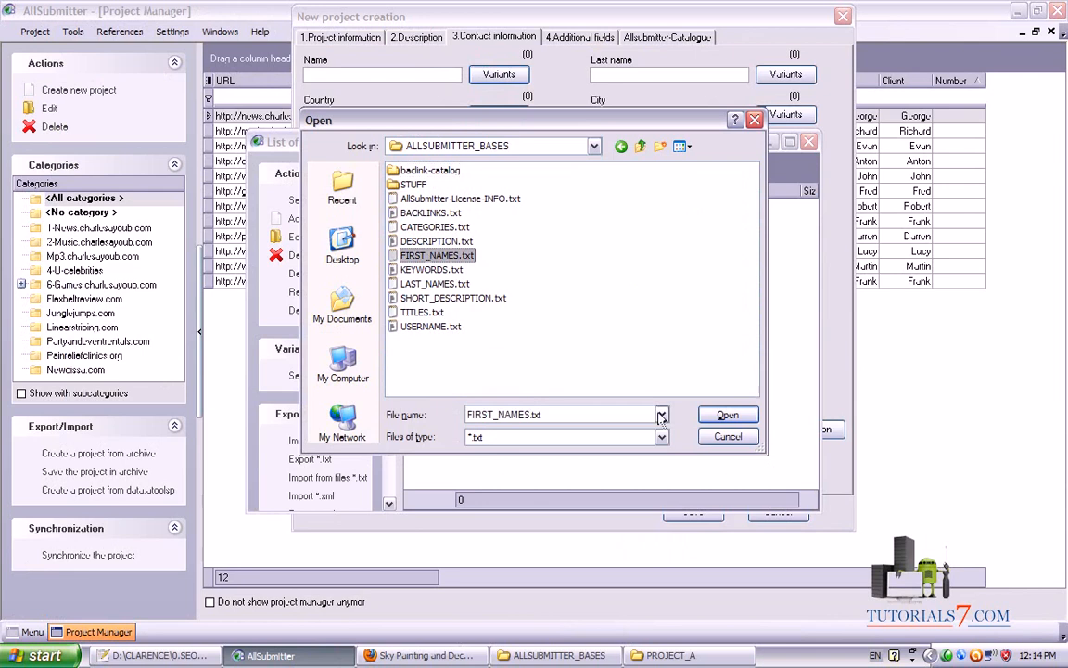
left_click(727, 414)
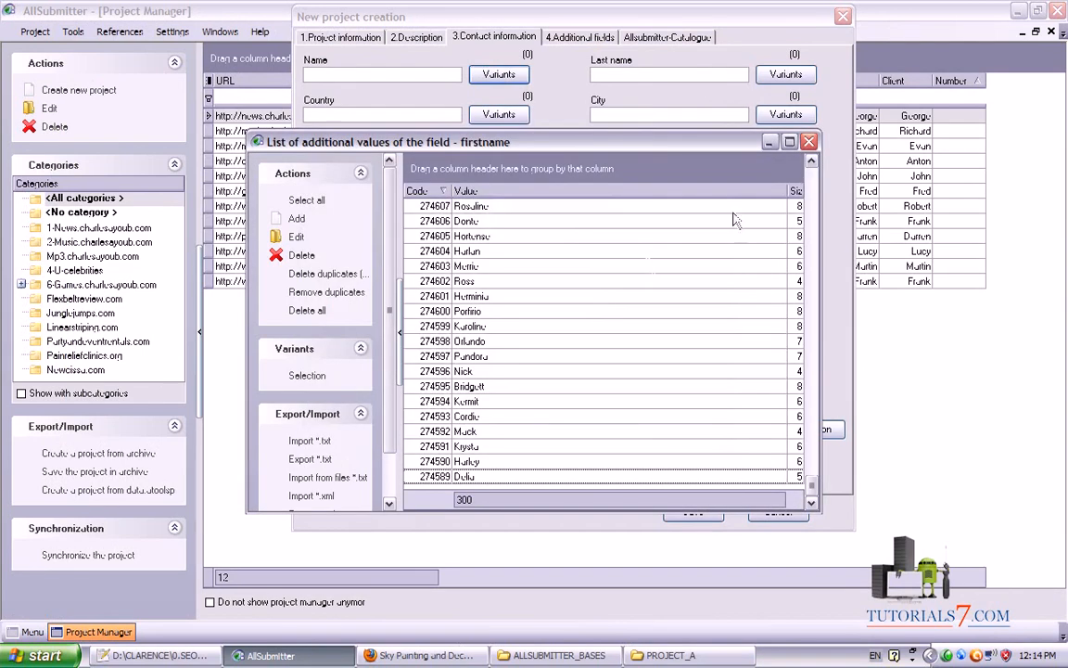
left_click(809, 141)
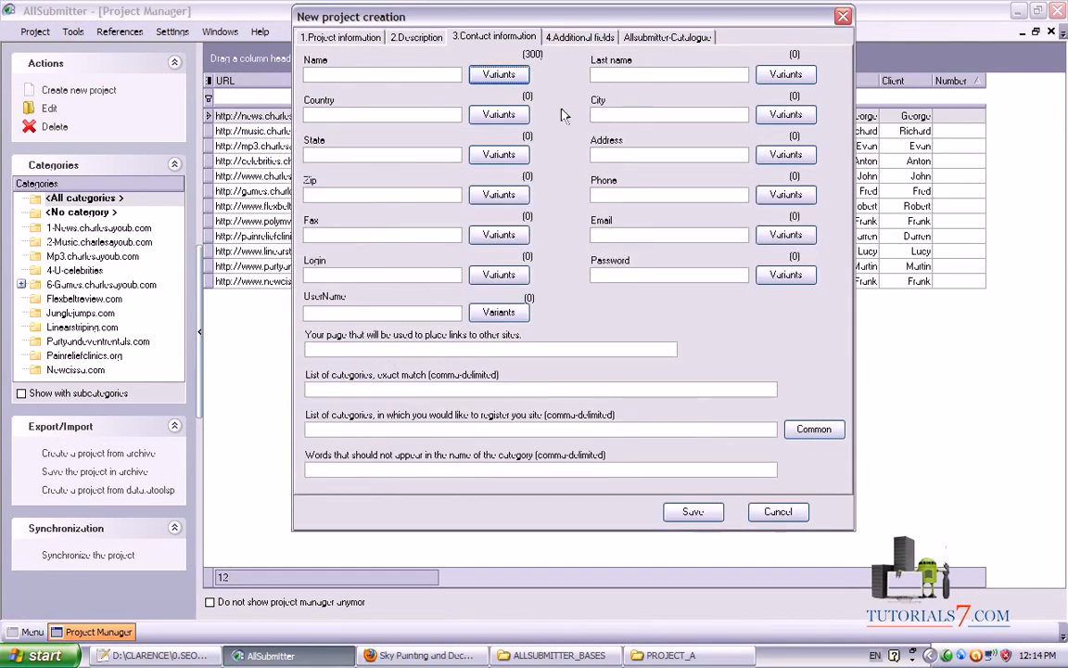
mouse_move(567, 153)
left_mouse_down()
mouse_move(562, 60)
mouse_move(513, 65)
mouse_move(552, 59)
left_mouse_up()
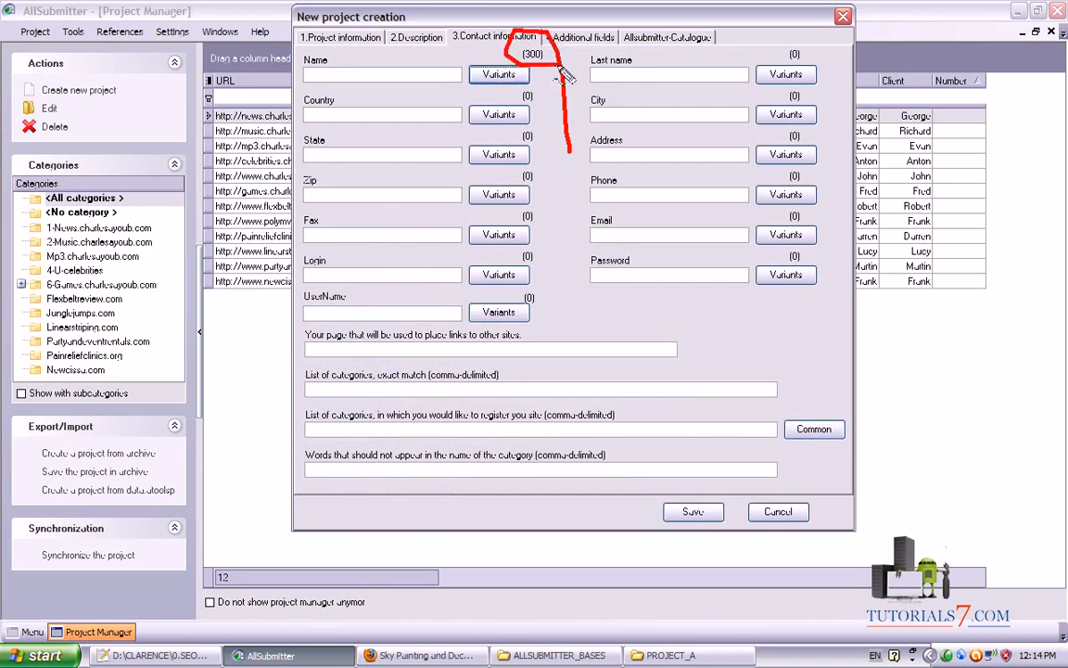
Import 300 last-name variants from LAST_NAMES.txt into the Last name variants list
left_click(786, 74)
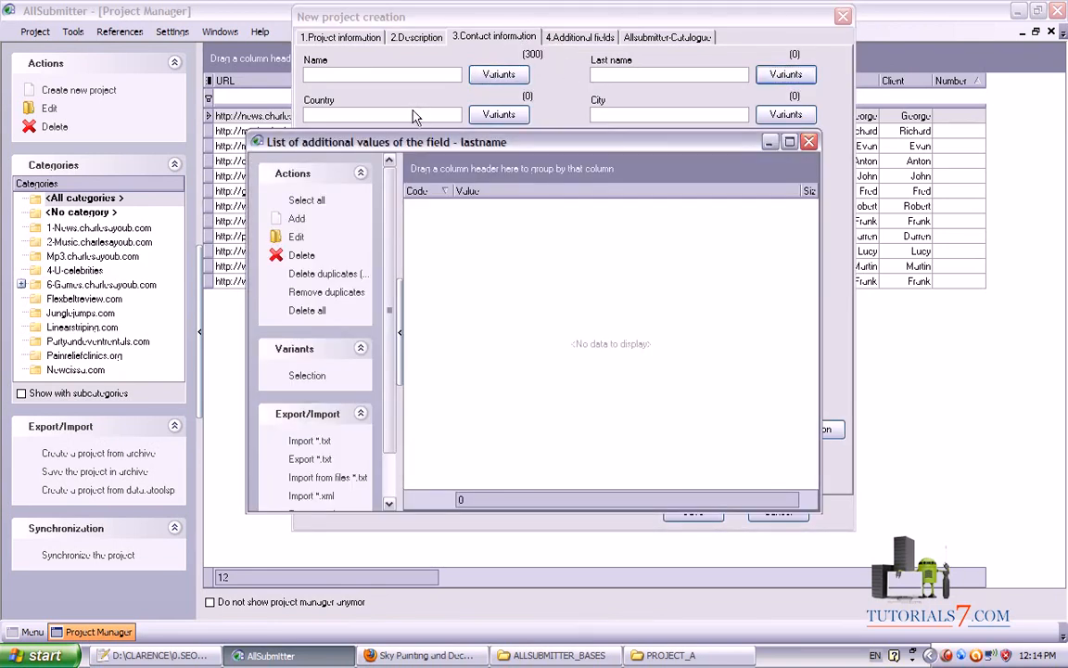
left_click(309, 441)
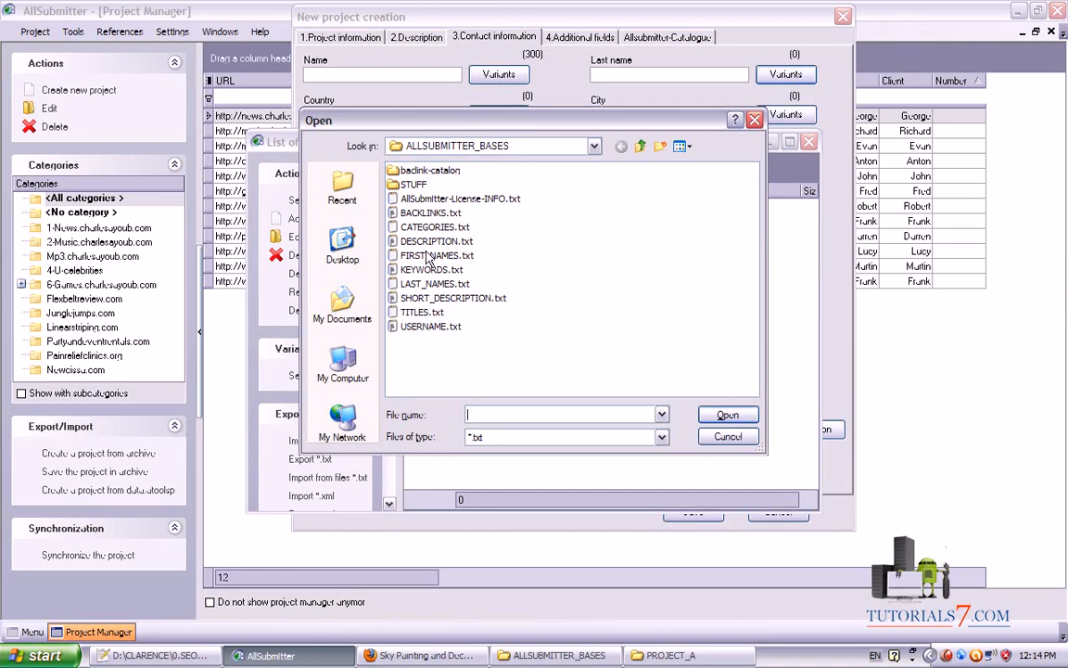
left_click(430, 286)
left_click(727, 416)
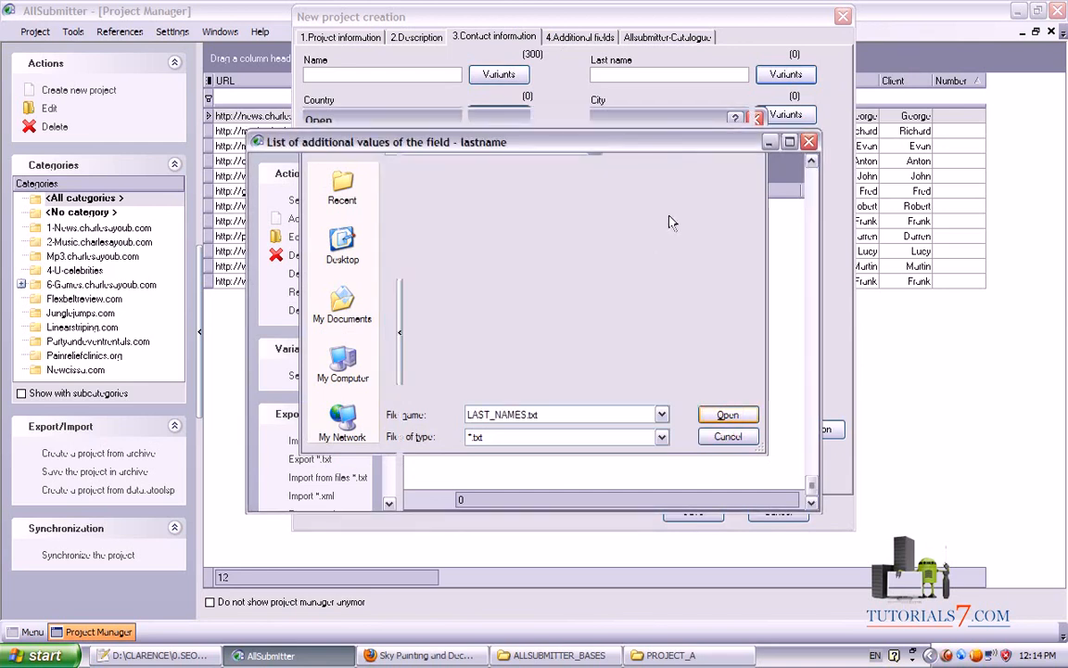
left_click(809, 141)
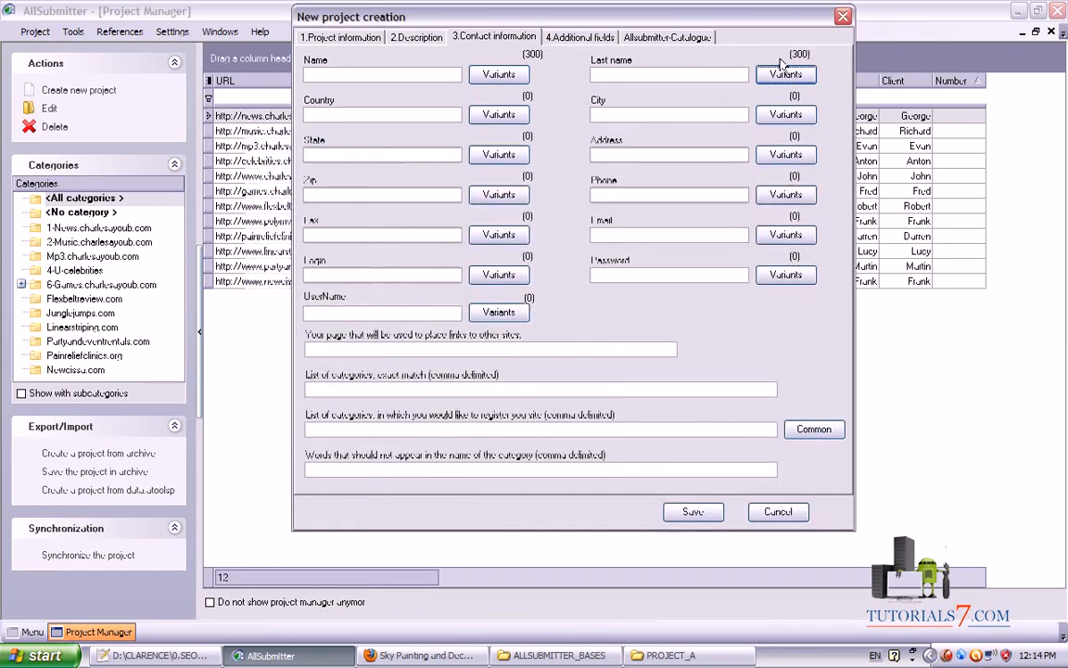
Enter country USA, city Washington and state WA for the contact
left_click(500, 116)
left_click(806, 141)
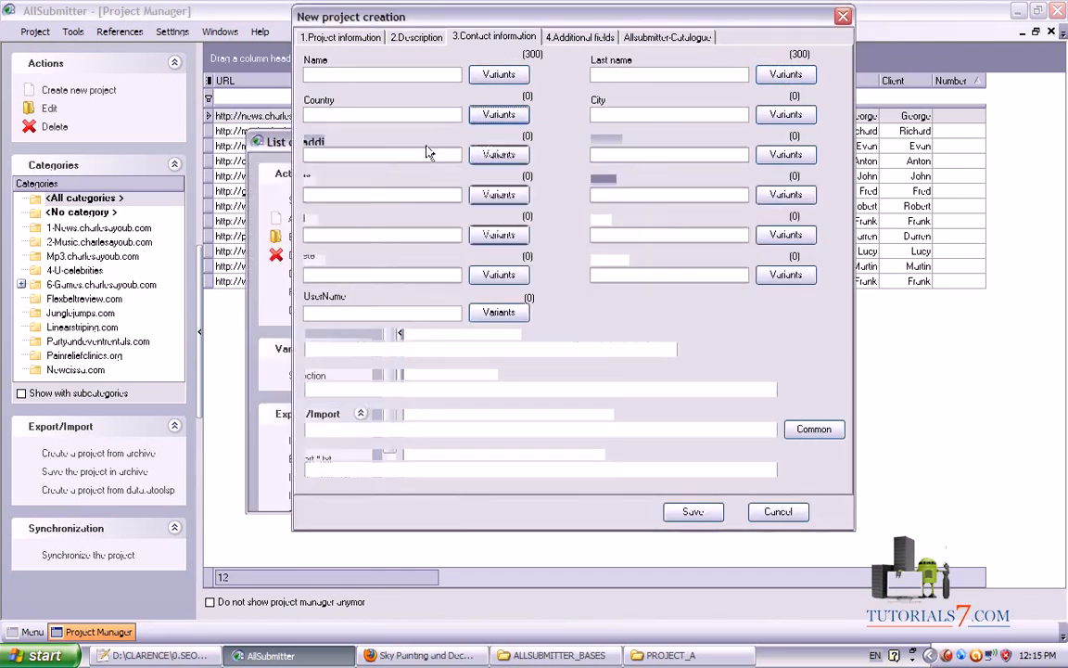
left_click(368, 114)
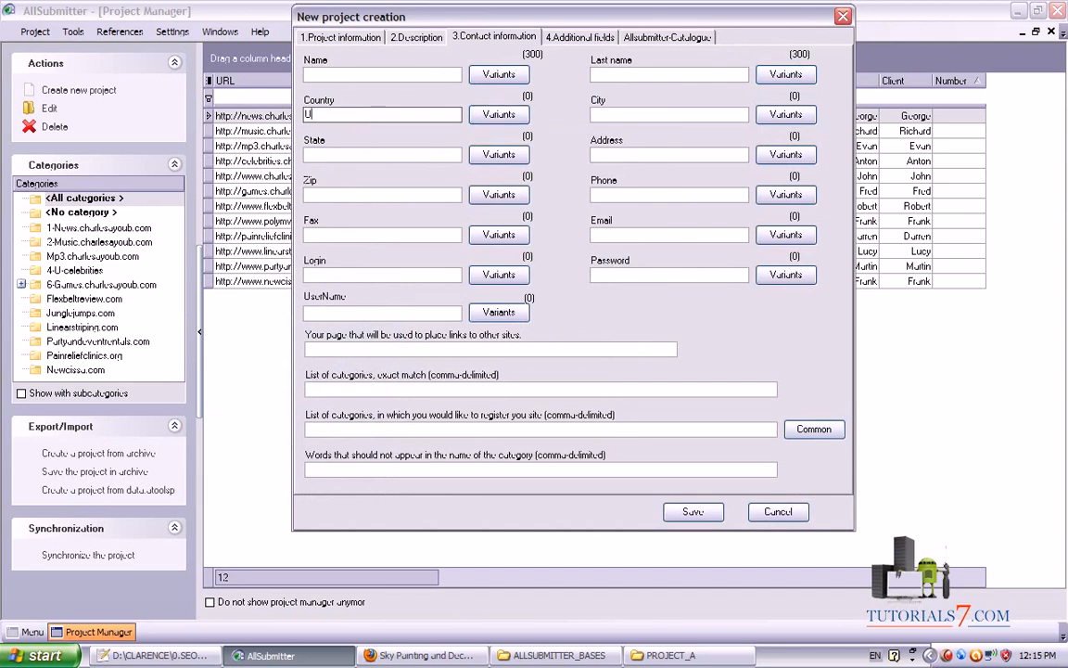
key("Tab")
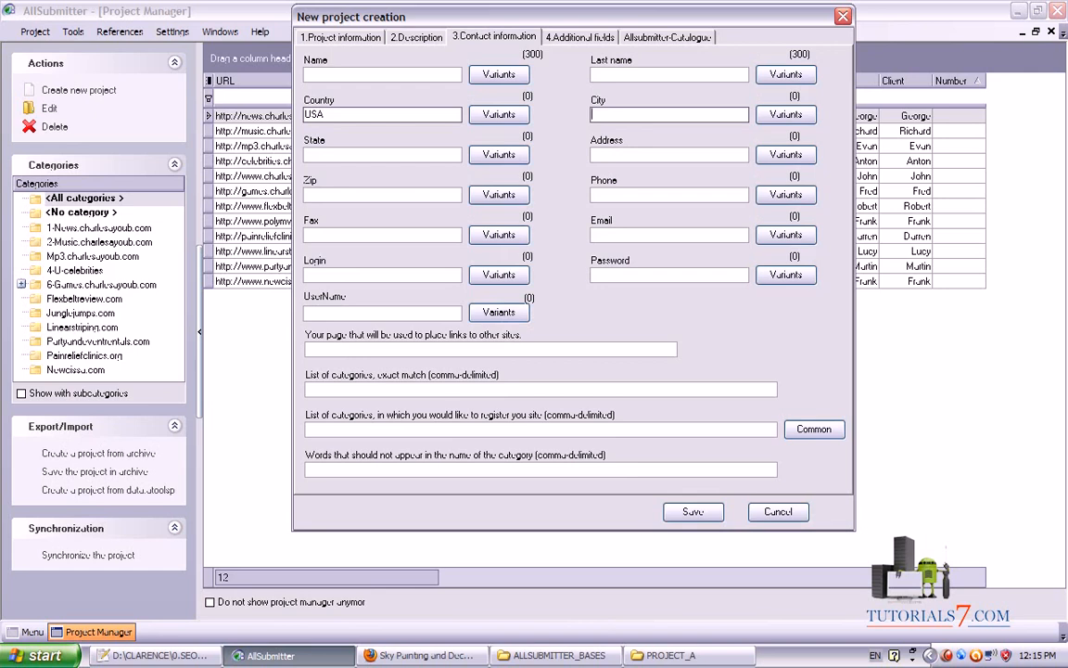
type("Washington")
left_click(406, 155)
type("WA")
left_click(634, 160)
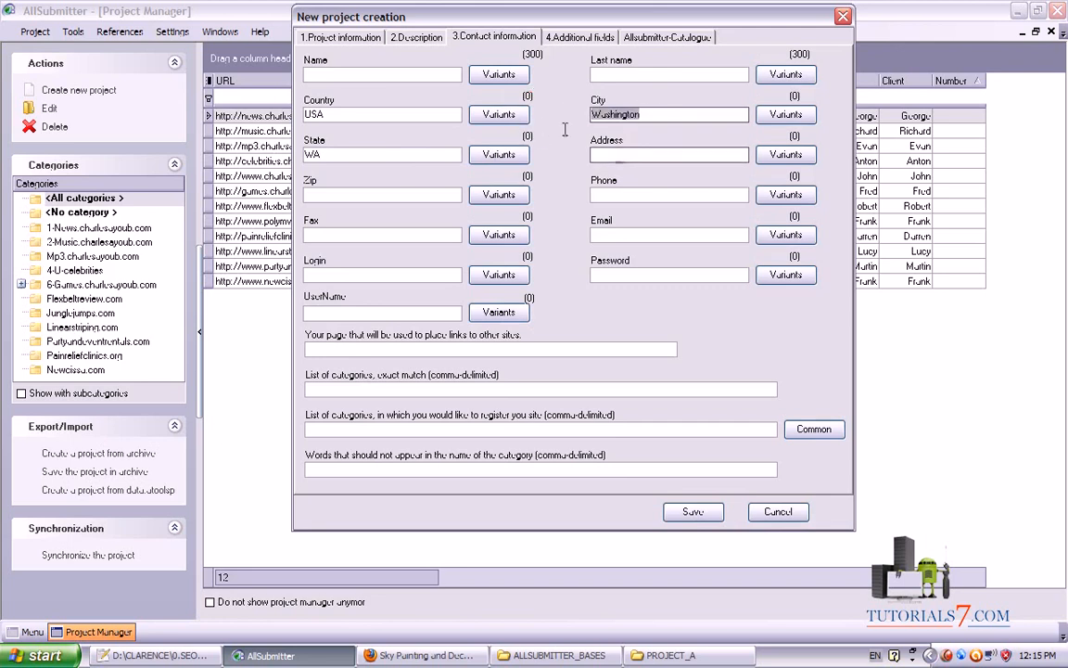
Enter the street address, zip and phone number, and copy the phone number into Fax
left_click(624, 158)
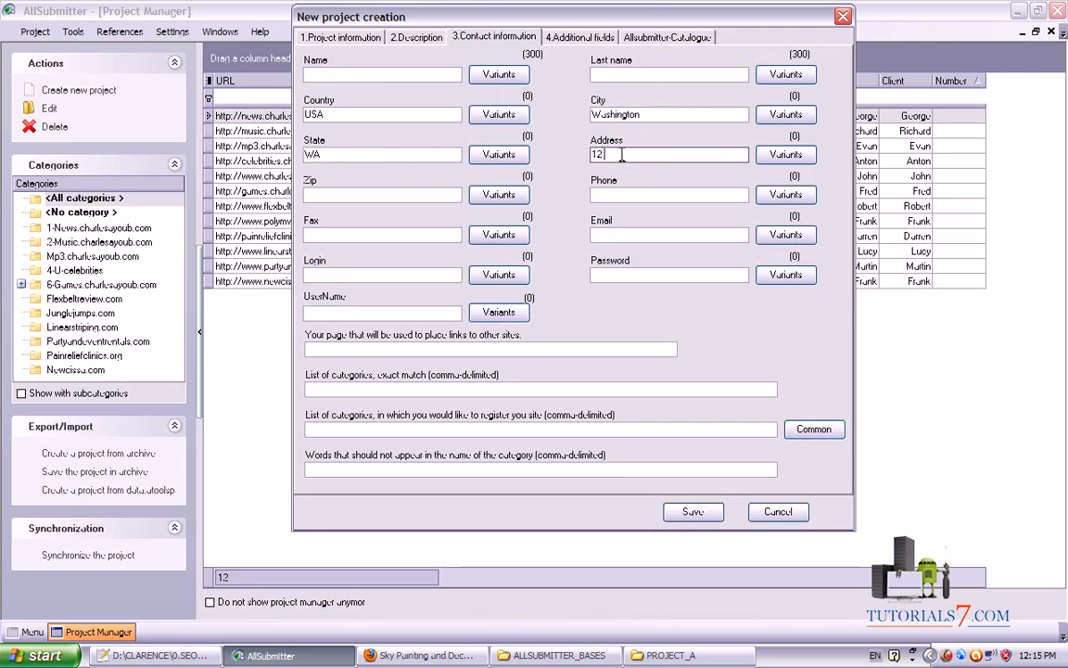
left_click(376, 194)
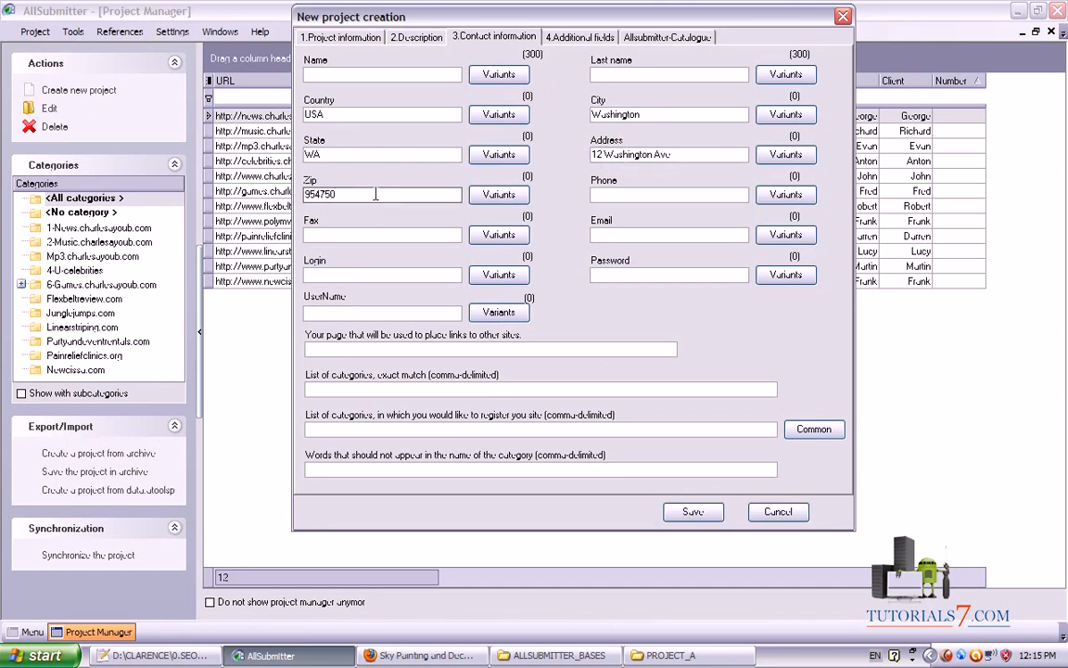
left_click(639, 193)
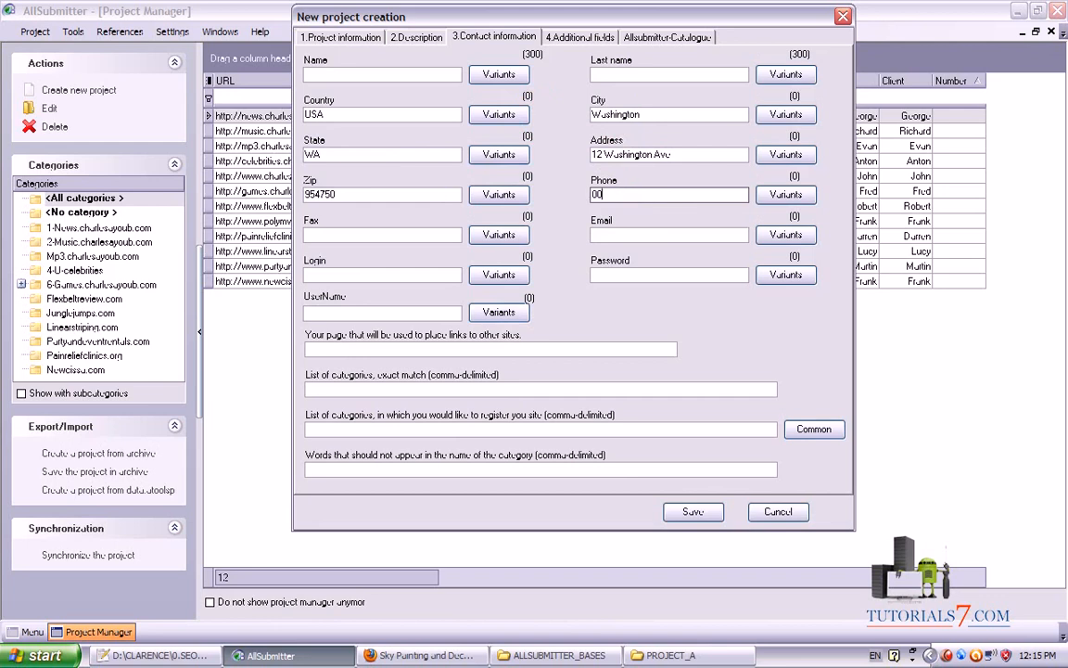
double_click(672, 195)
key("ctrl+c")
left_click(389, 235)
key("ctrl+v")
left_click(603, 234)
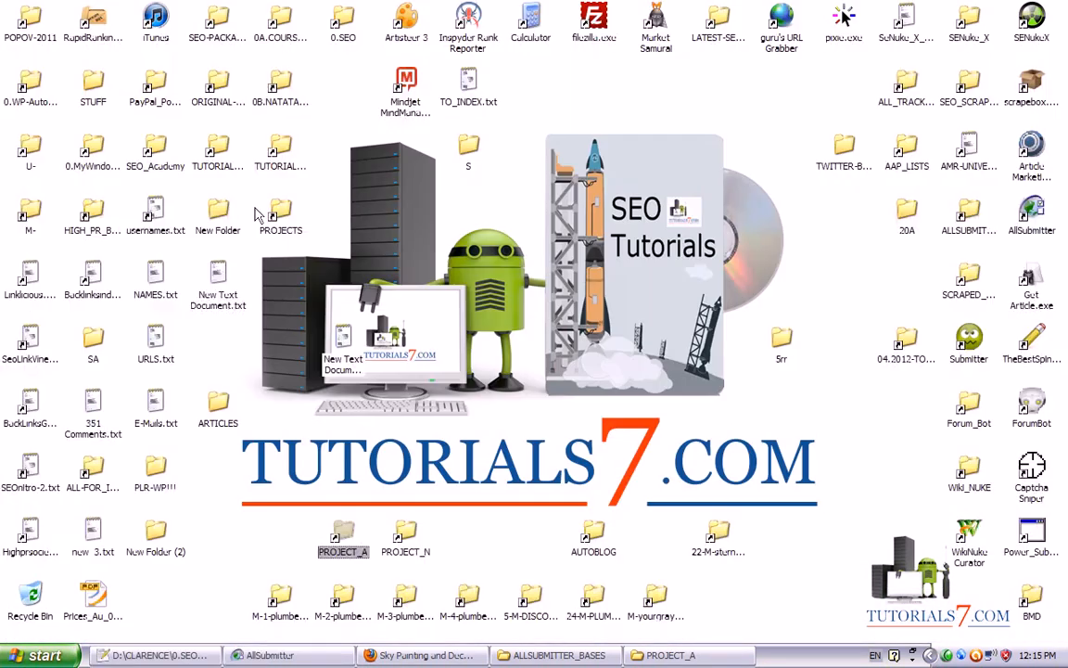
Open usernames.txt from the desktop and copy the e-mail address on line 96
left_click(220, 271)
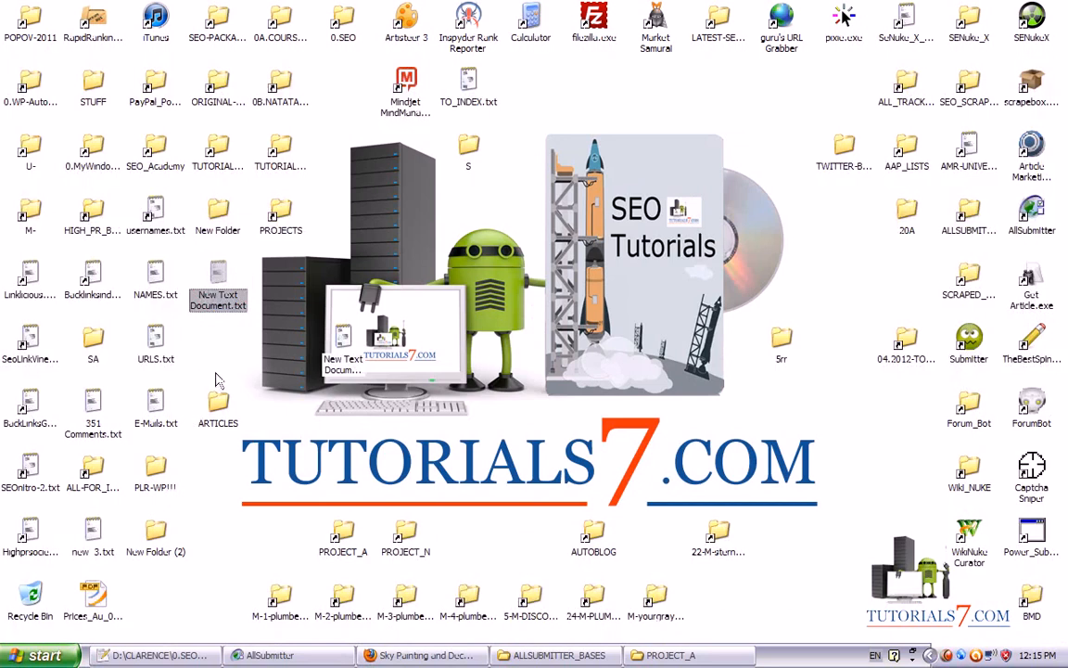
key("Left")
key("Down")
key("Down")
key("Down")
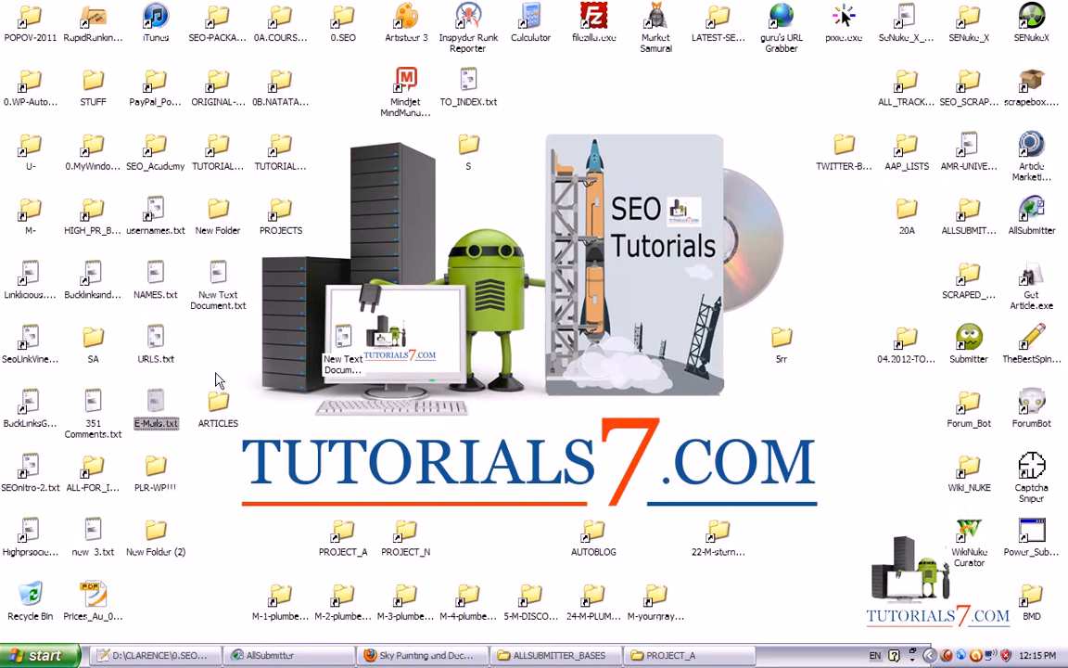
key("Up")
key("Up")
key("Up")
key("Up")
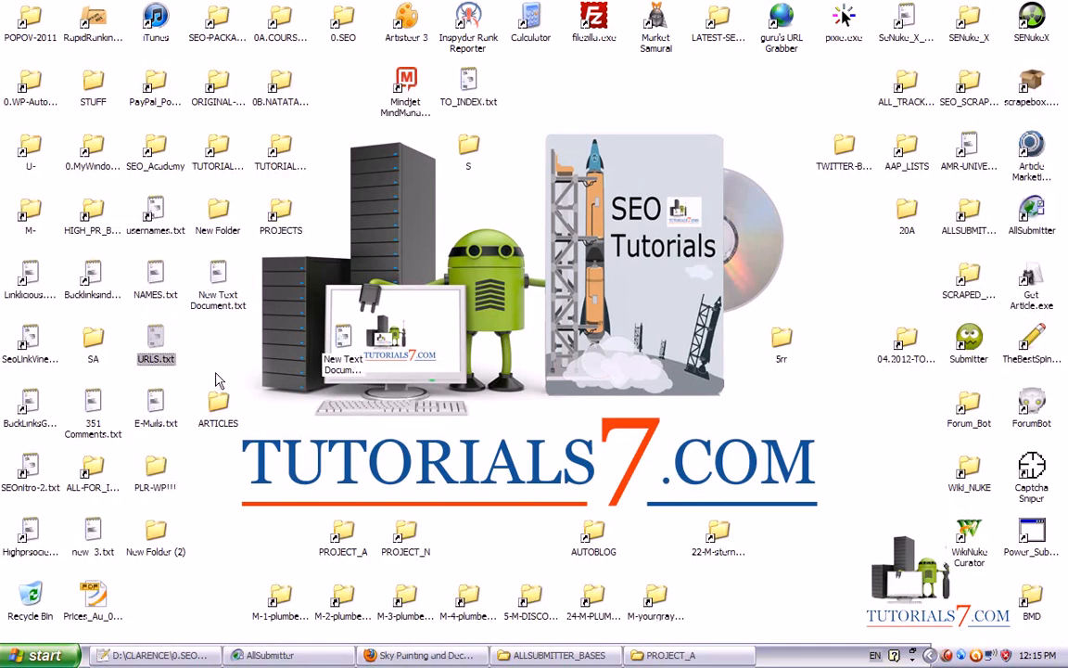
key("Return")
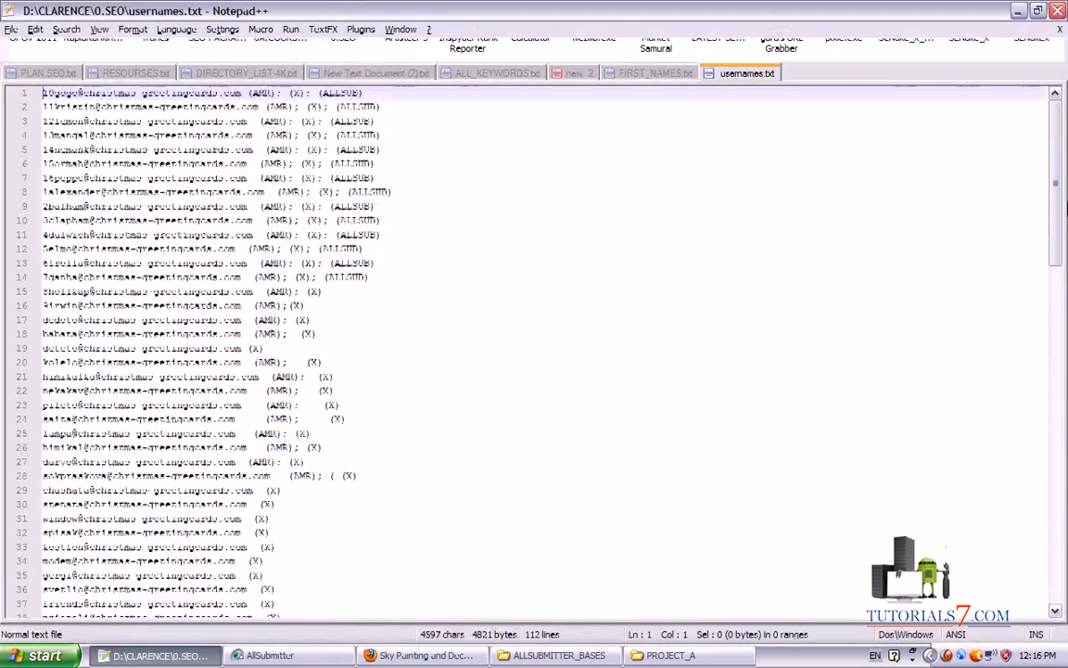
scroll(557, 353, "down", 13)
scroll(492, 395, "down", 11)
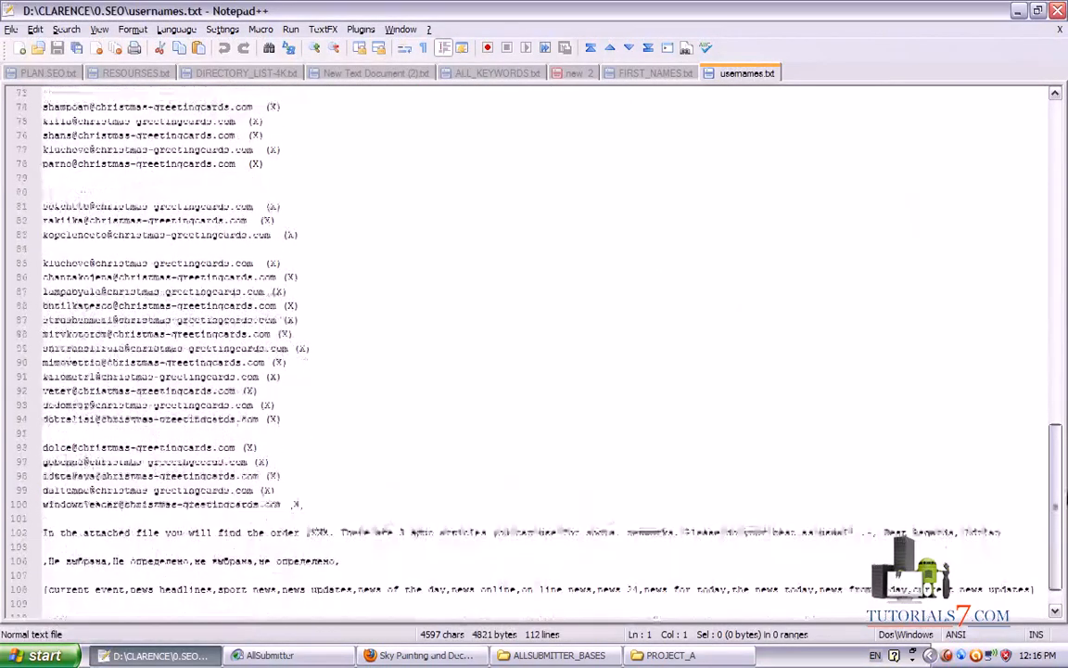
left_click_drag(261, 405, 15, 405)
key("ctrl+c")
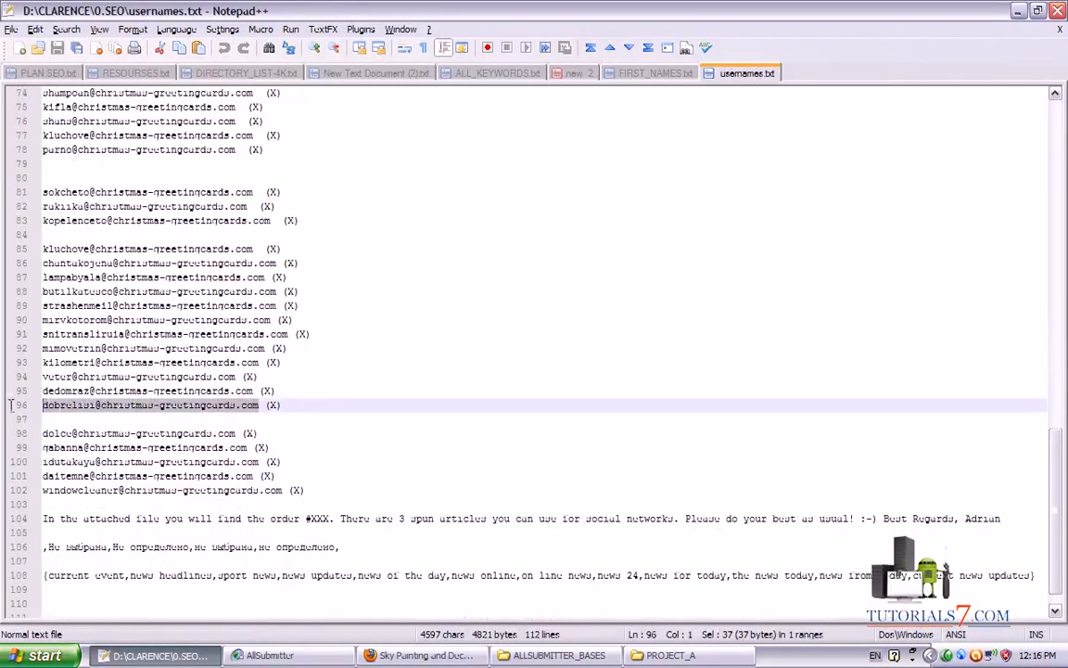
key("alt+Tab")
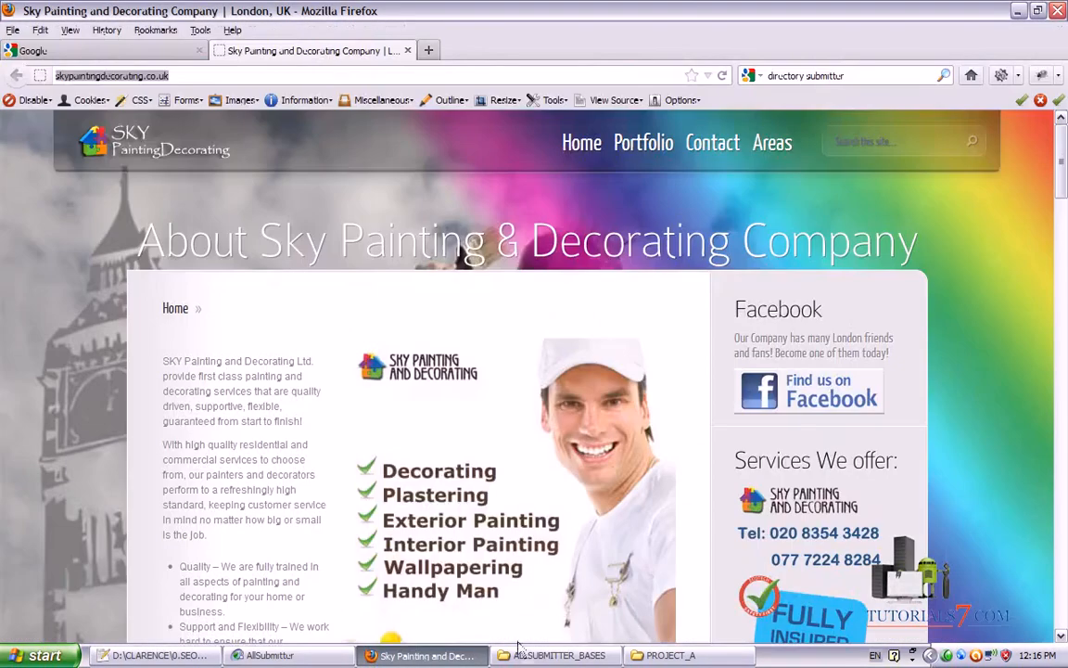
left_click(306, 656)
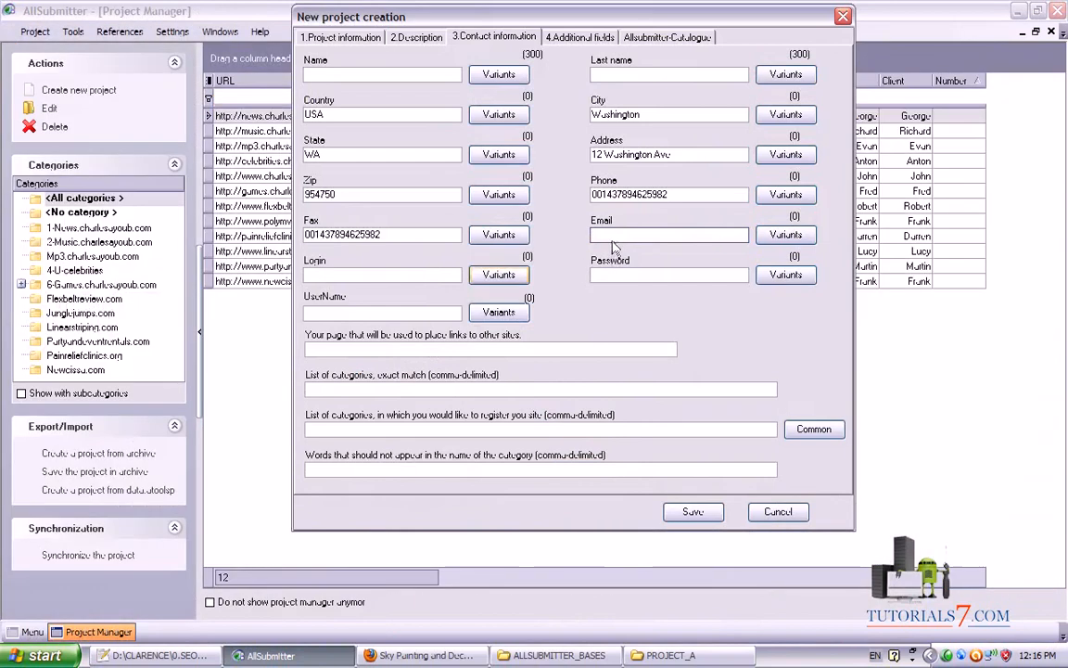
Paste the e-mail into Email and its name part before the @ into Login
key("ctrl+v")
left_click(386, 275)
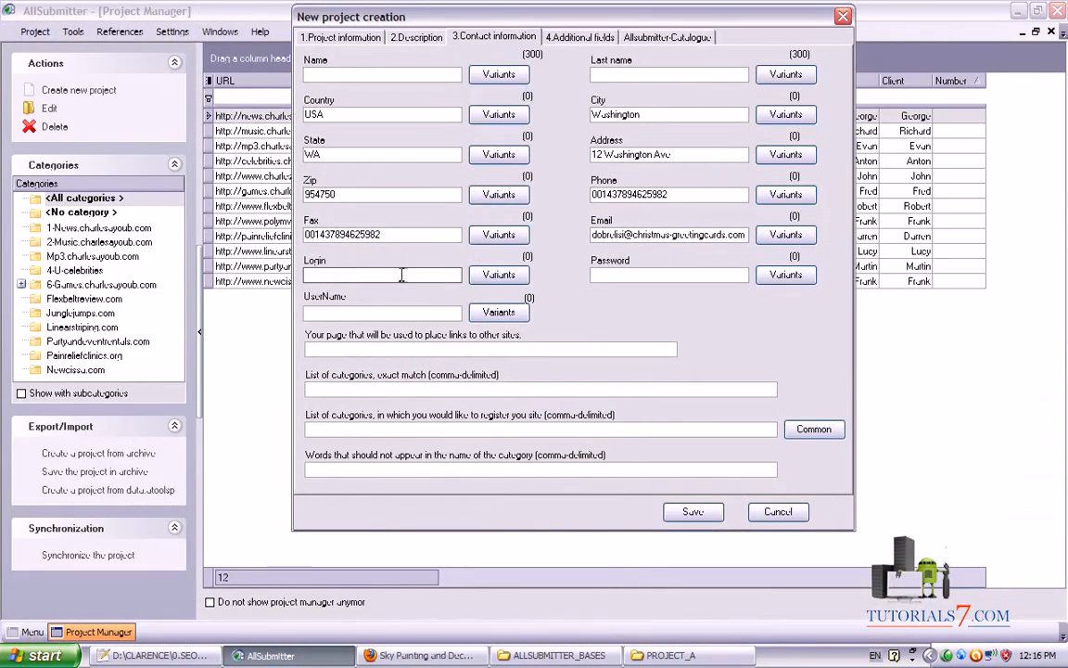
left_click_drag(625, 234, 565, 234)
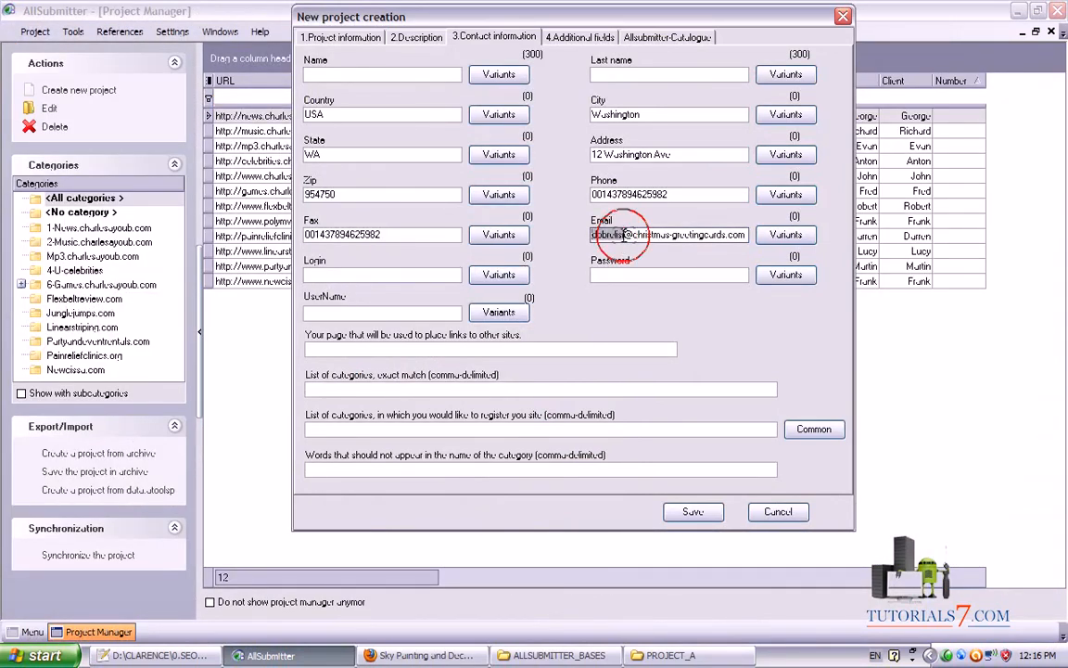
key("Right")
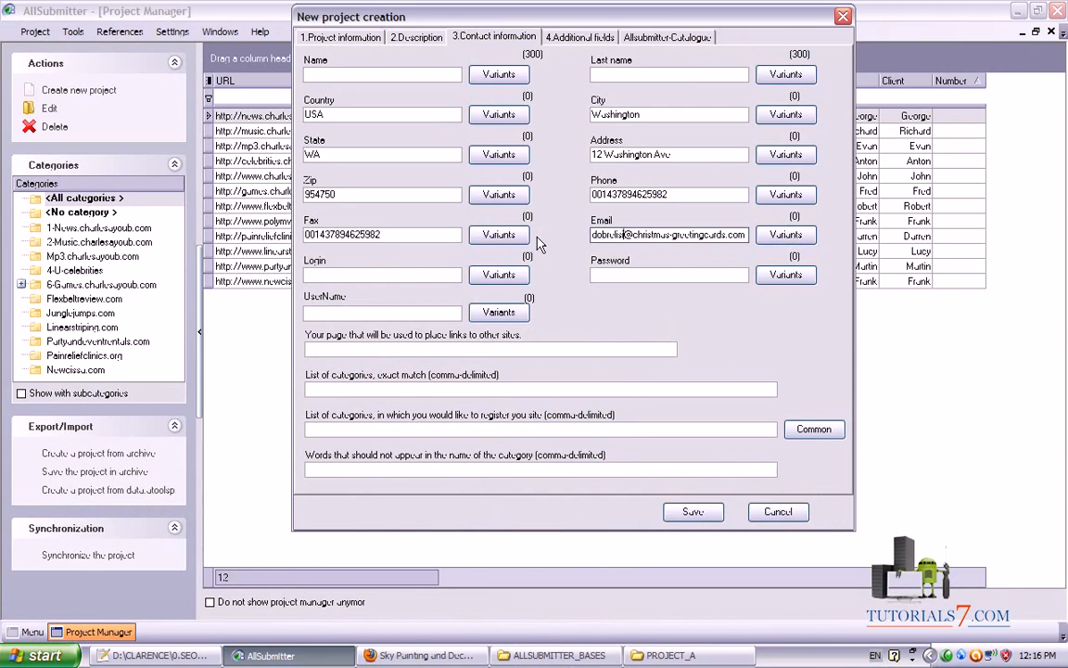
key("shift+Left")
key("shift+Left")
key("shift+Left")
key("shift+Left")
key("shift+Left")
key("shift+Left")
key("shift+Left")
key("shift+Left")
key("shift+Left")
key("ctrl+c")
left_click(405, 275)
key("ctrl+v")
Enter a password and copy the same value into UserName
left_click(623, 275)
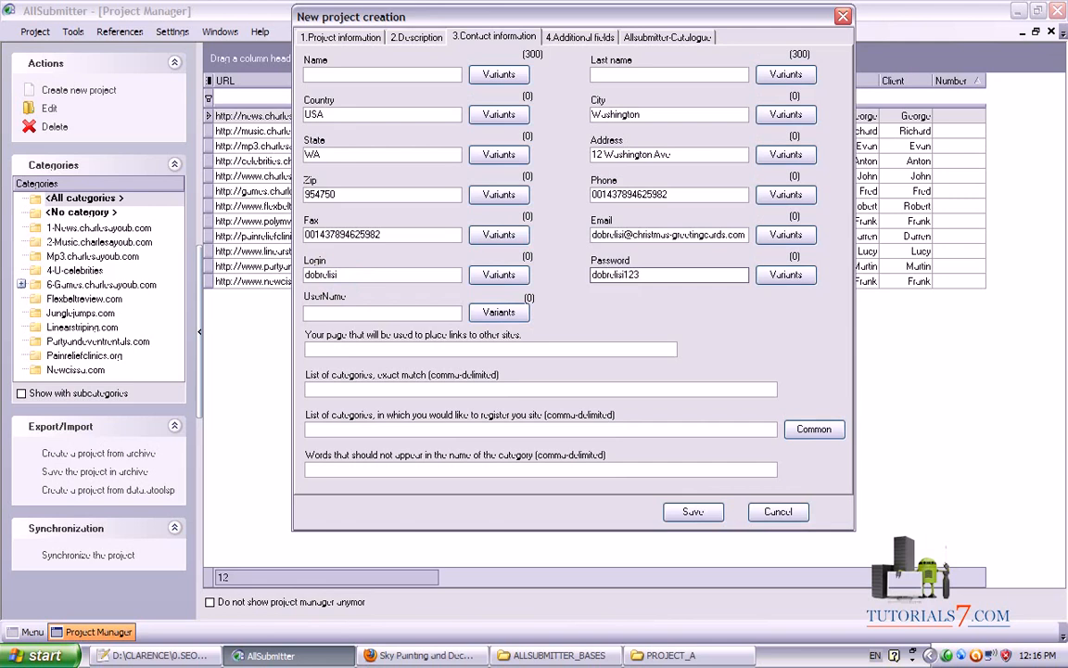
double_click(649, 272)
key("ctrl+c")
left_click(379, 312)
key("ctrl+v")
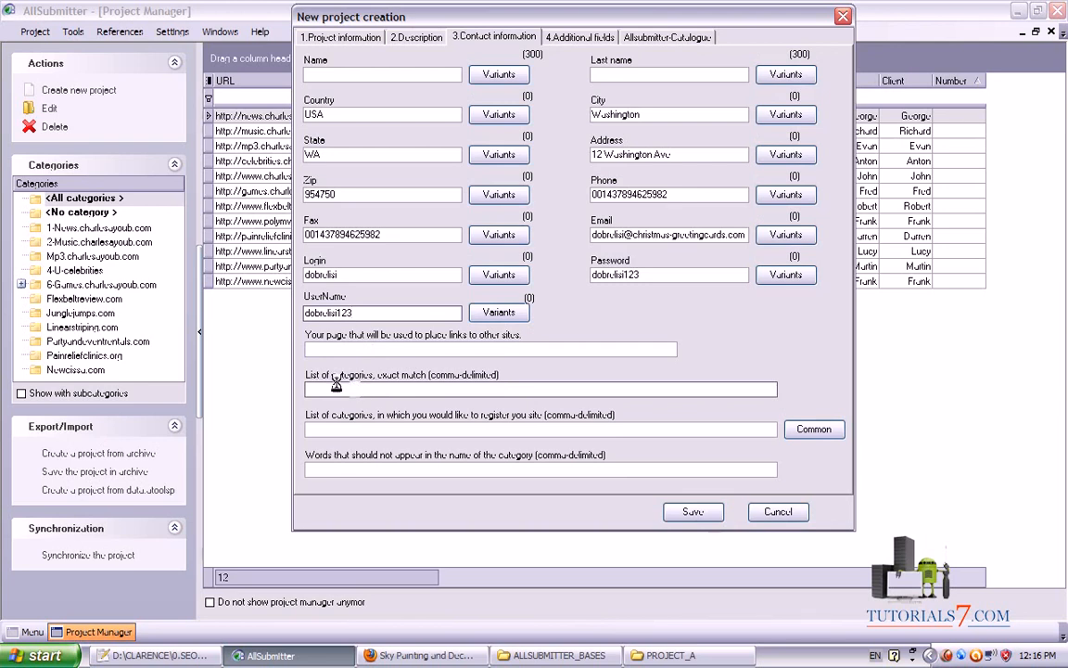
mouse_move(290, 363)
left_mouse_down()
mouse_move(329, 454)
mouse_move(759, 462)
mouse_move(876, 376)
mouse_move(300, 373)
left_mouse_up()
left_click_drag(428, 382, 471, 383)
left_click_drag(532, 425, 603, 425)
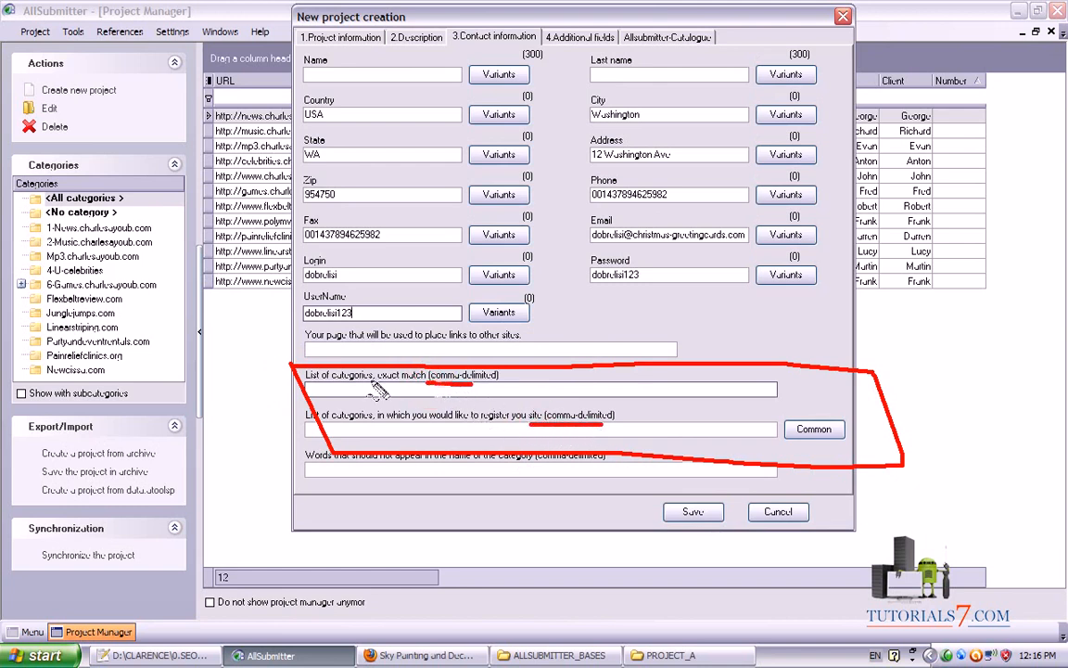
left_click_drag(366, 381, 427, 379)
left_click_drag(371, 423, 534, 424)
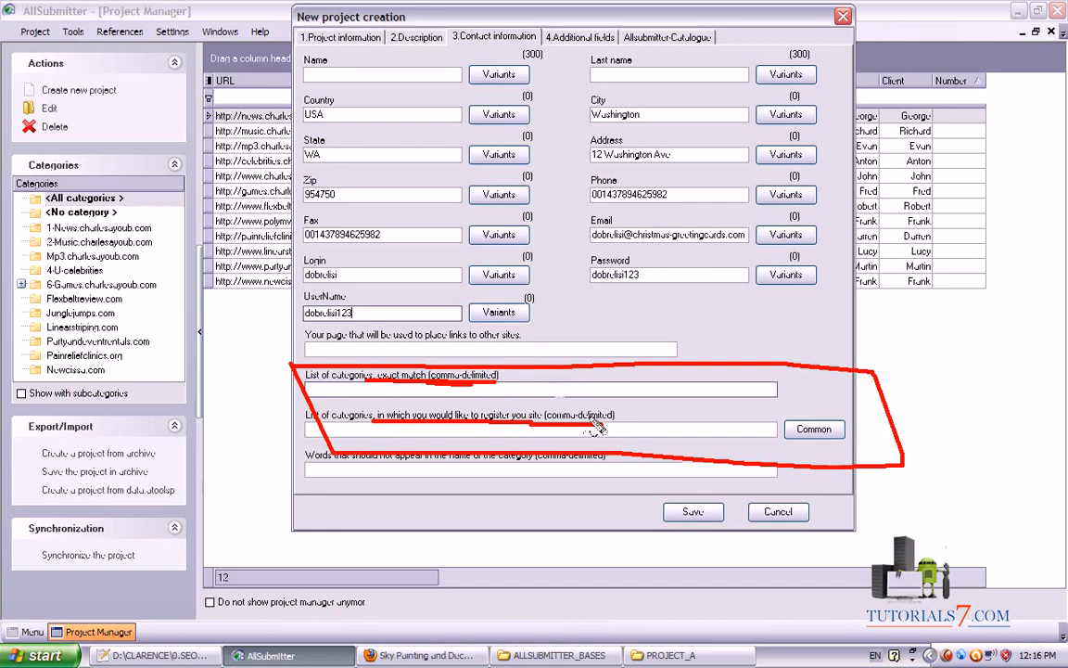
key("Escape")
key("alt+Tab")
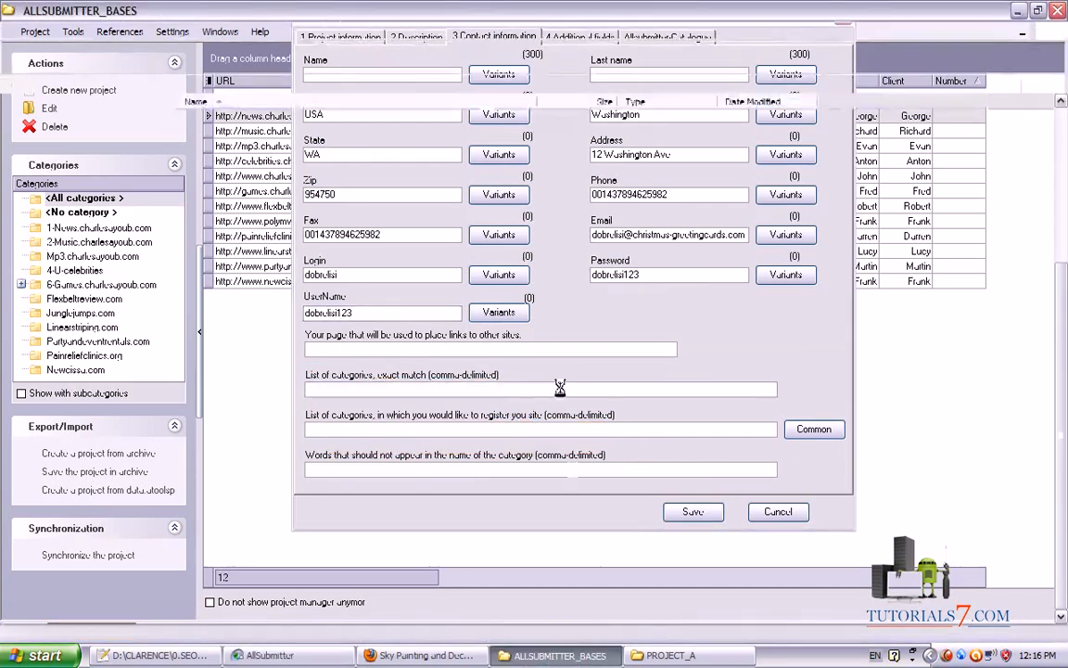
Open CATEGORIES.txt from ALLSUBMITTER_BASES in Notepad++
key("Up")
key("Up")
key("Up")
key("Down")
key("Return")
key("ctrl+a")
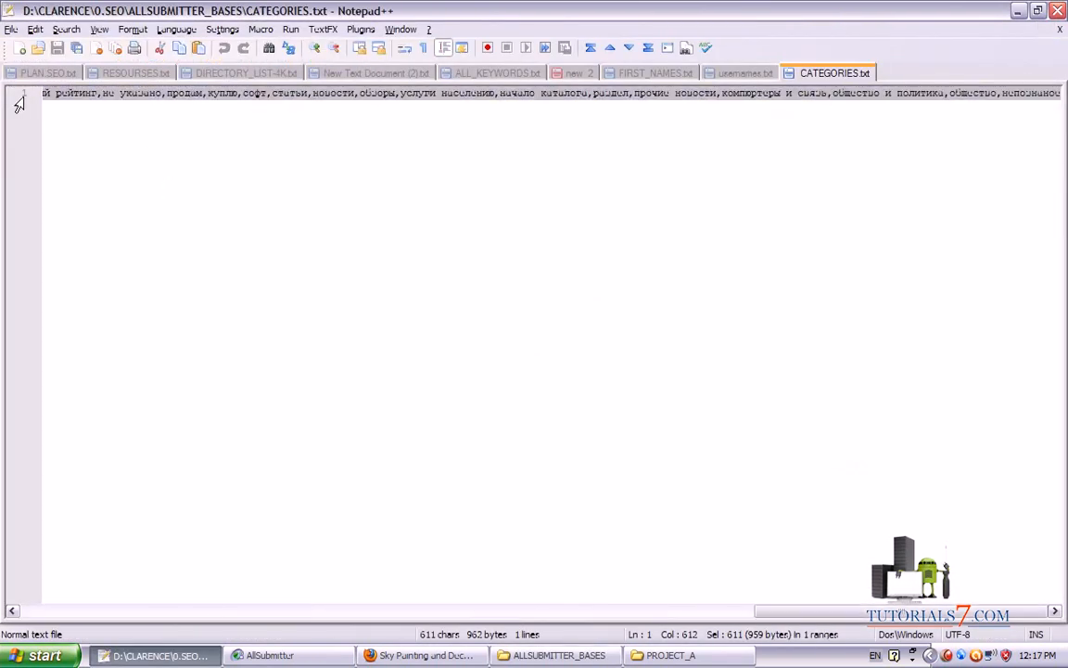
left_click_drag(863, 611, 141, 610)
left_click(104, 115)
left_click_drag(839, 610, 71, 612)
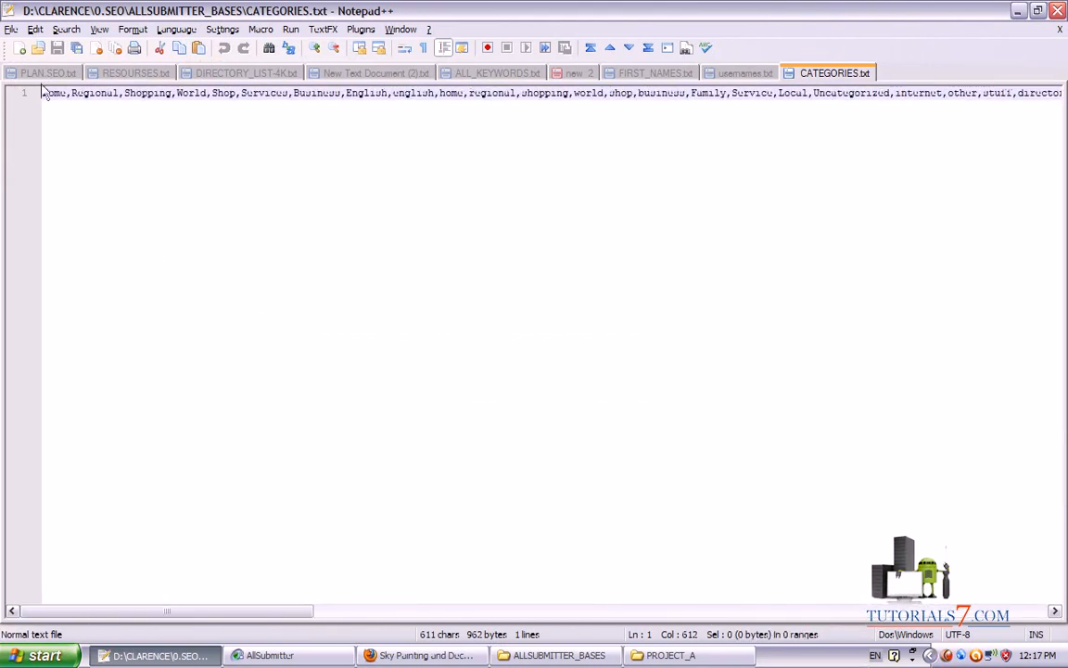
Select and copy the full 611-character comma-separated category line
left_click_drag(41, 108, 461, 123)
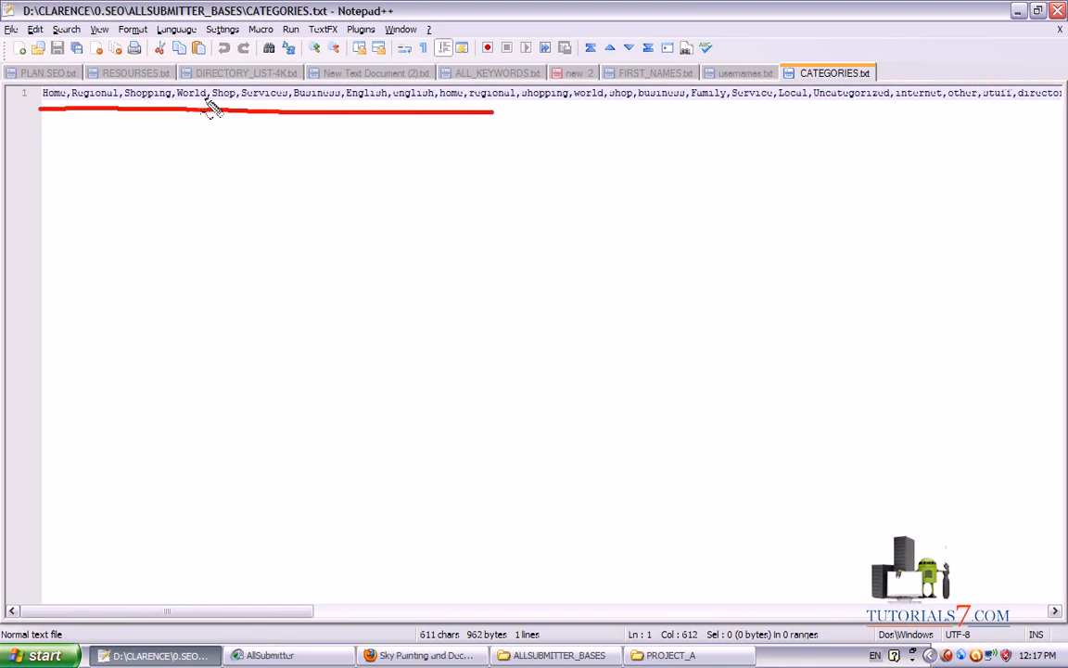
left_click_drag(493, 111, 957, 108)
key("Escape")
left_click_drag(223, 612, 388, 613)
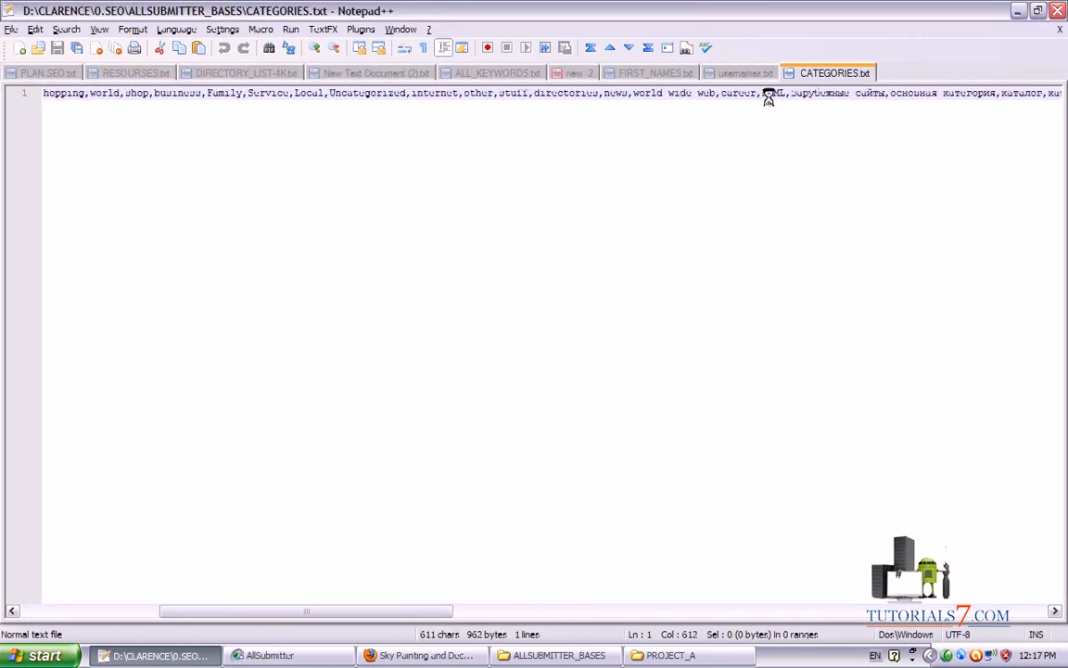
left_click_drag(759, 85, 775, 447)
mouse_move(355, 506)
left_mouse_down()
mouse_move(839, 184)
mouse_move(822, 163)
mouse_move(901, 191)
mouse_move(882, 153)
mouse_move(903, 158)
left_mouse_up()
key("Escape")
left_click(27, 96)
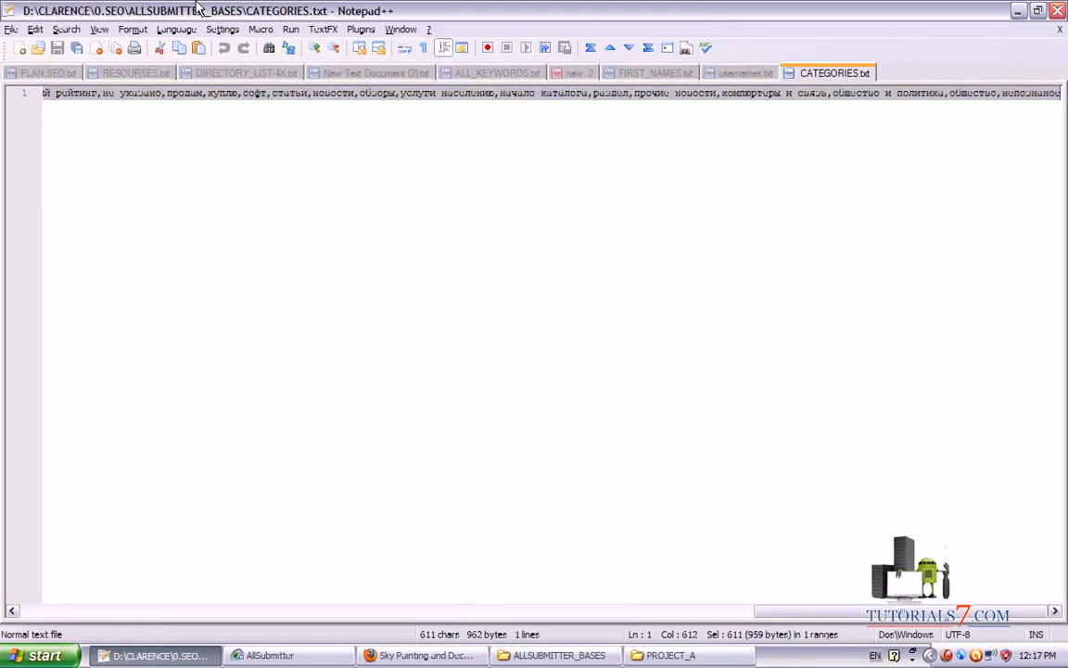
key("alt+Tab")
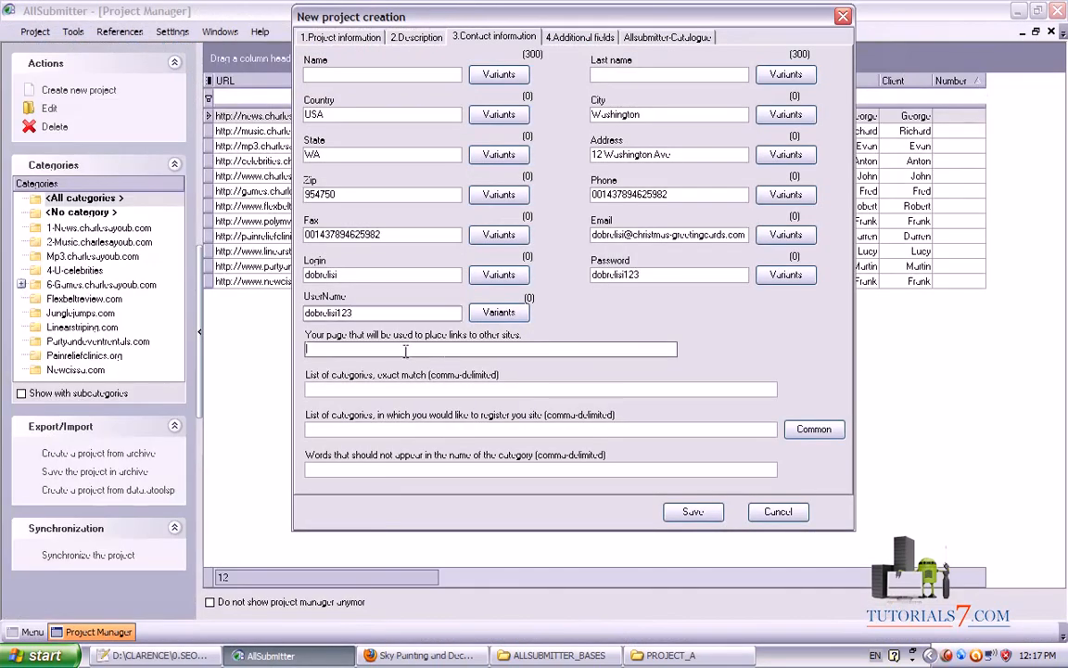
Paste the category list into both the exact-match and register-categories fields
left_click(345, 388)
key("ctrl+v")
left_click(383, 430)
key("ctrl+v")
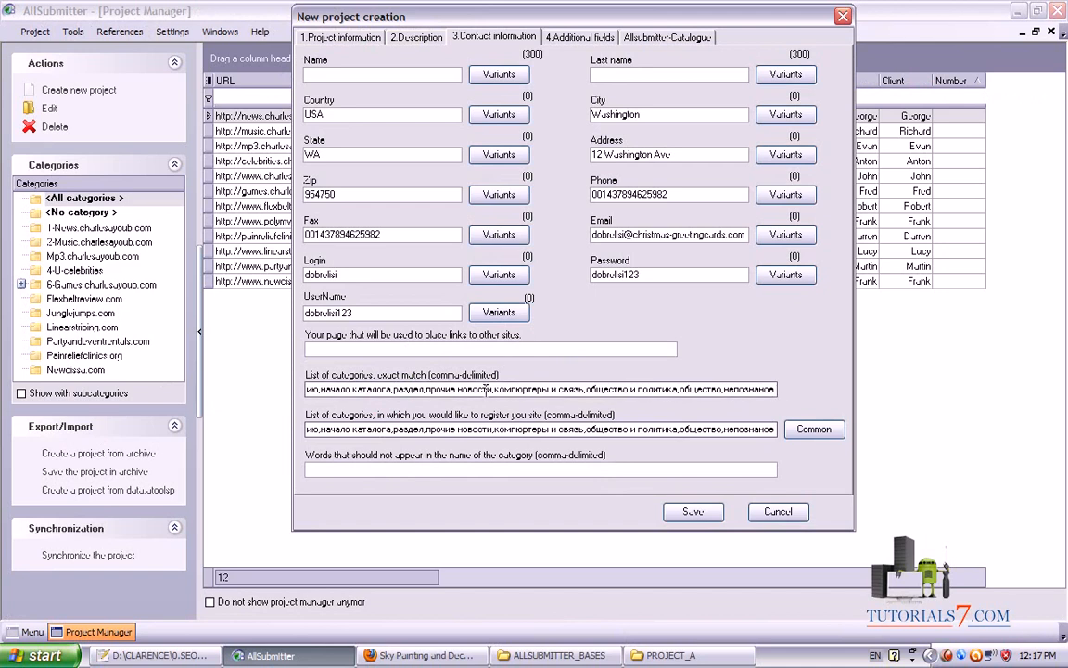
Set the excluded category words to porn,xxl,sex,gamble
left_click(341, 469)
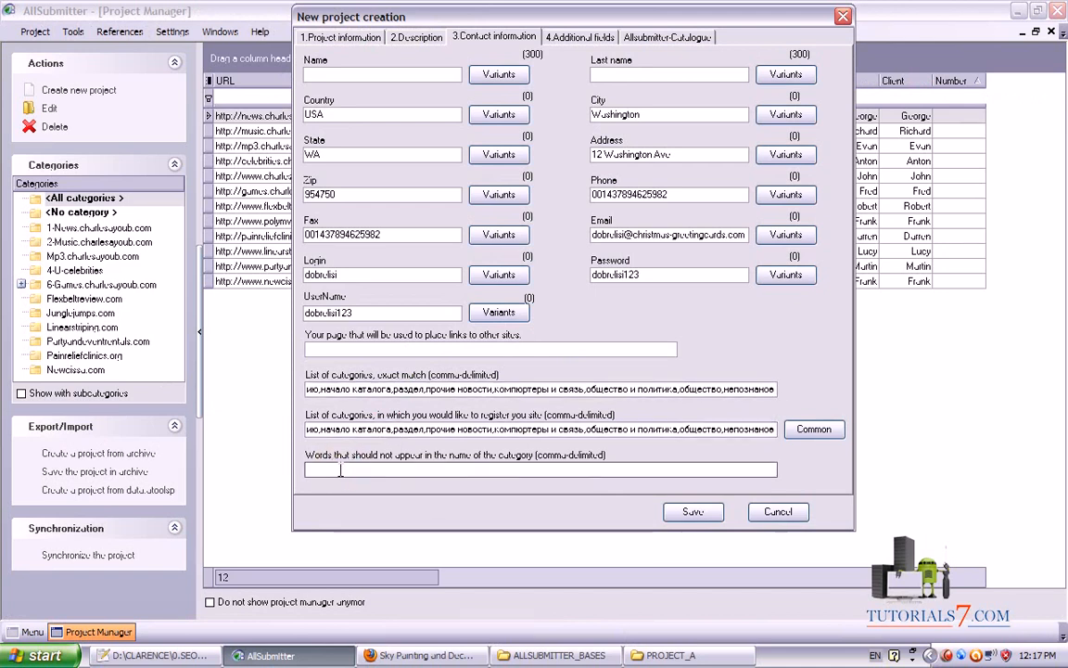
key("ctrl+shift+d")
mouse_move(148, 556)
left_mouse_down()
mouse_move(294, 478)
mouse_move(391, 508)
mouse_move(862, 471)
left_mouse_up()
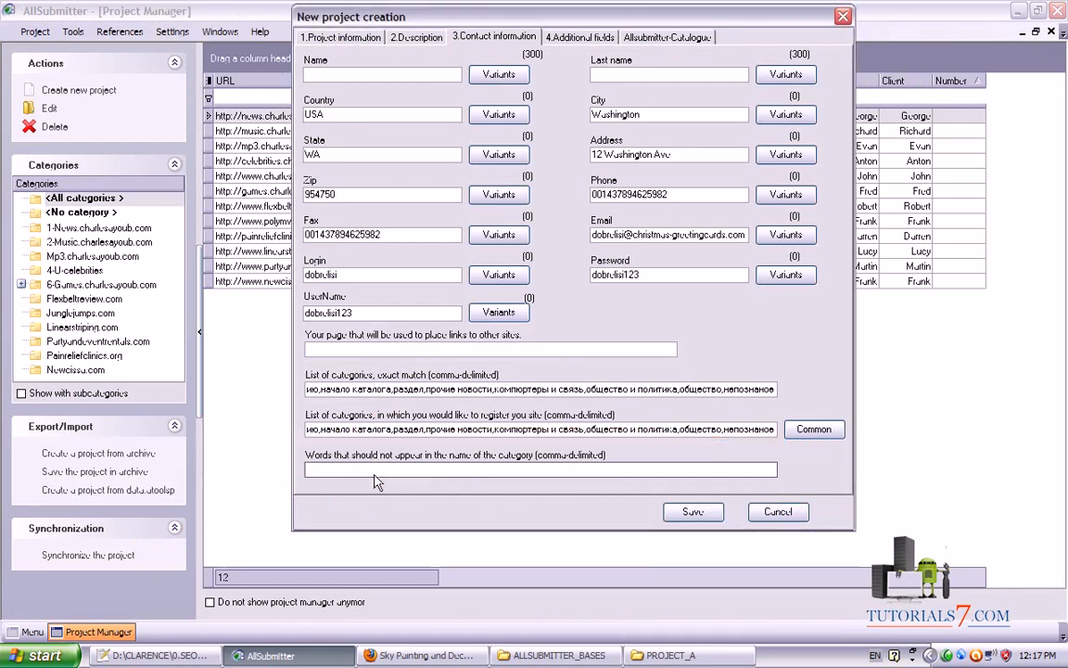
type("porn,xxx,sex,gamble")
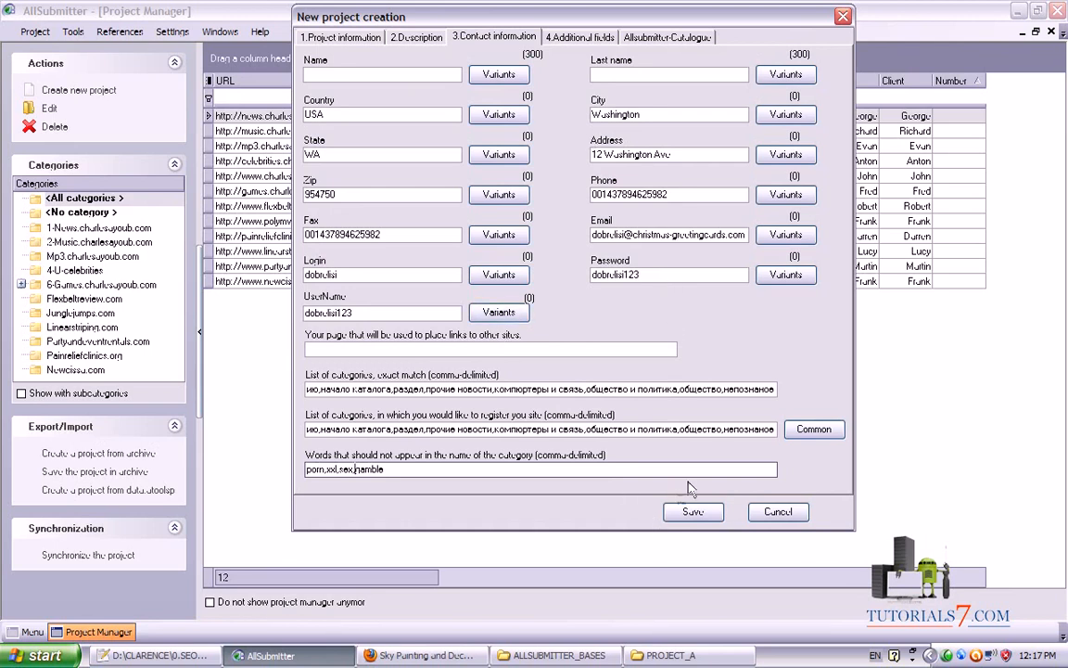
left_click(575, 37)
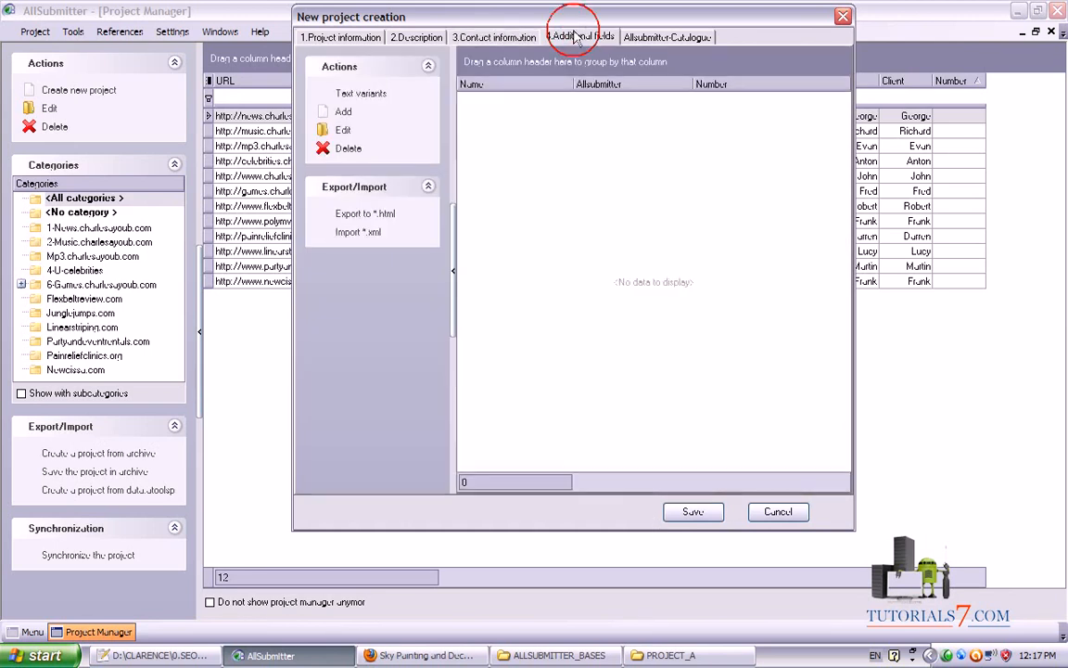
Show the AllSubmitter-Catalogue settings page of the new project
left_click(666, 37)
left_click(575, 37)
left_click(665, 38)
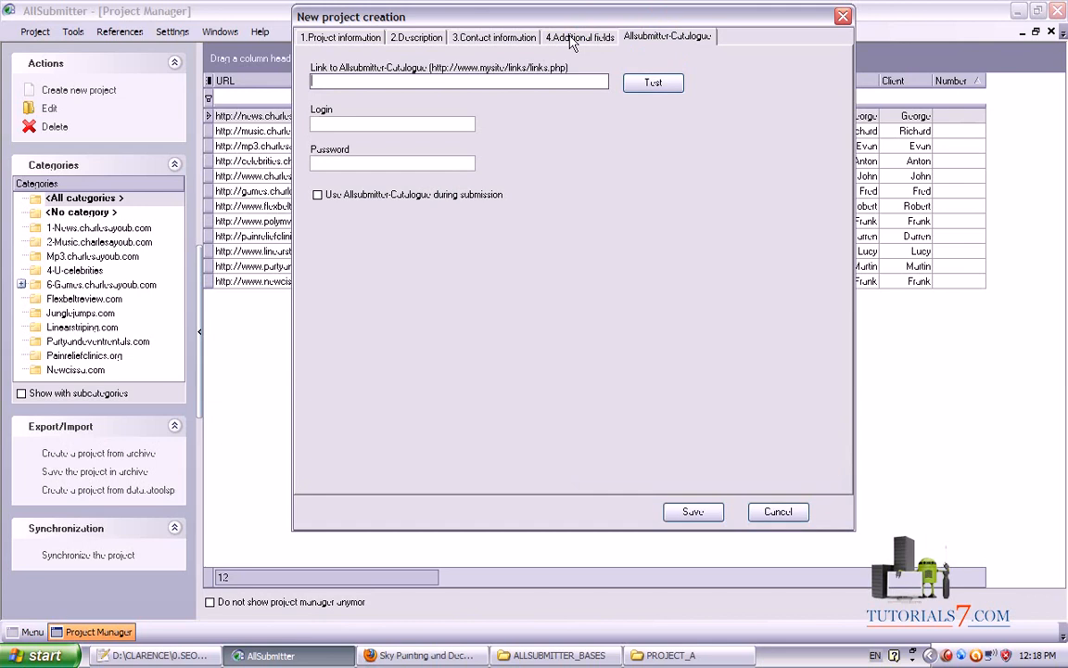
Browse ALLSUBMITTER_BASES files such as BACKLINKS.txt and AllSubmitter-License-INFO.txt for catalogue details
left_click(143, 655)
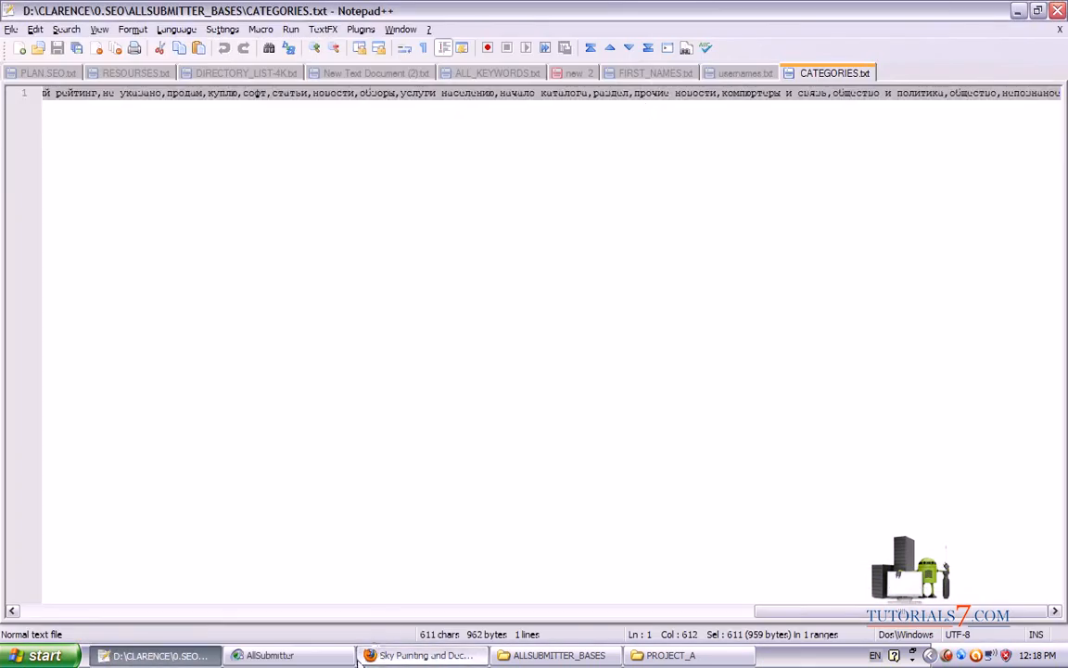
left_click(557, 655)
key("Down")
key("Down")
key("Down")
key("Down")
key("Down")
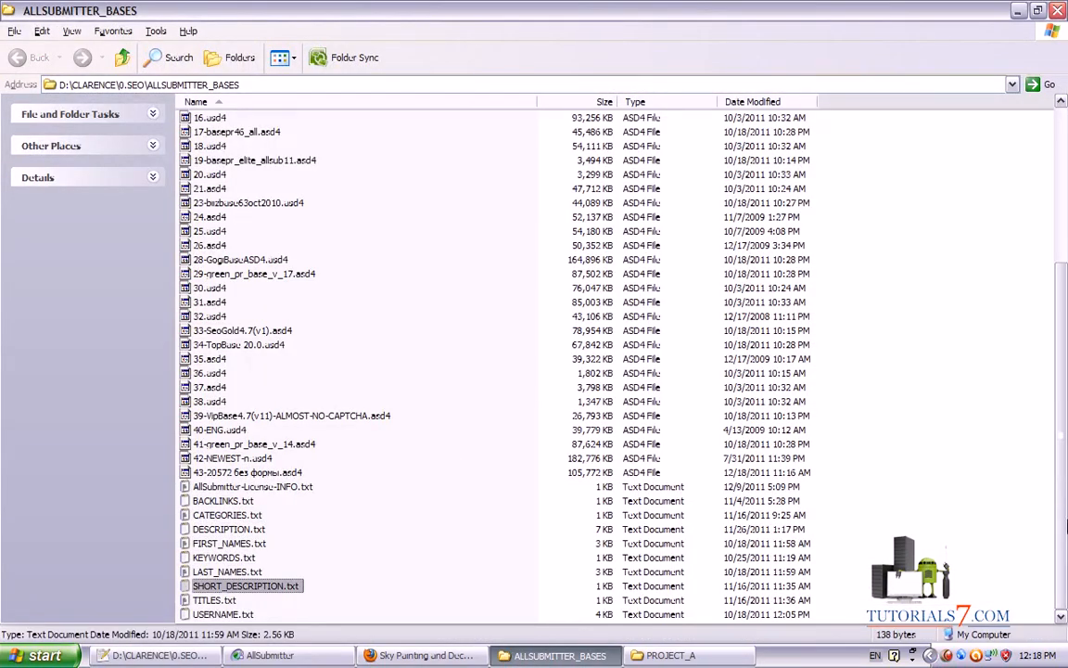
key("Up")
key("Up")
key("Up")
key("Up")
key("Up")
key("Up")
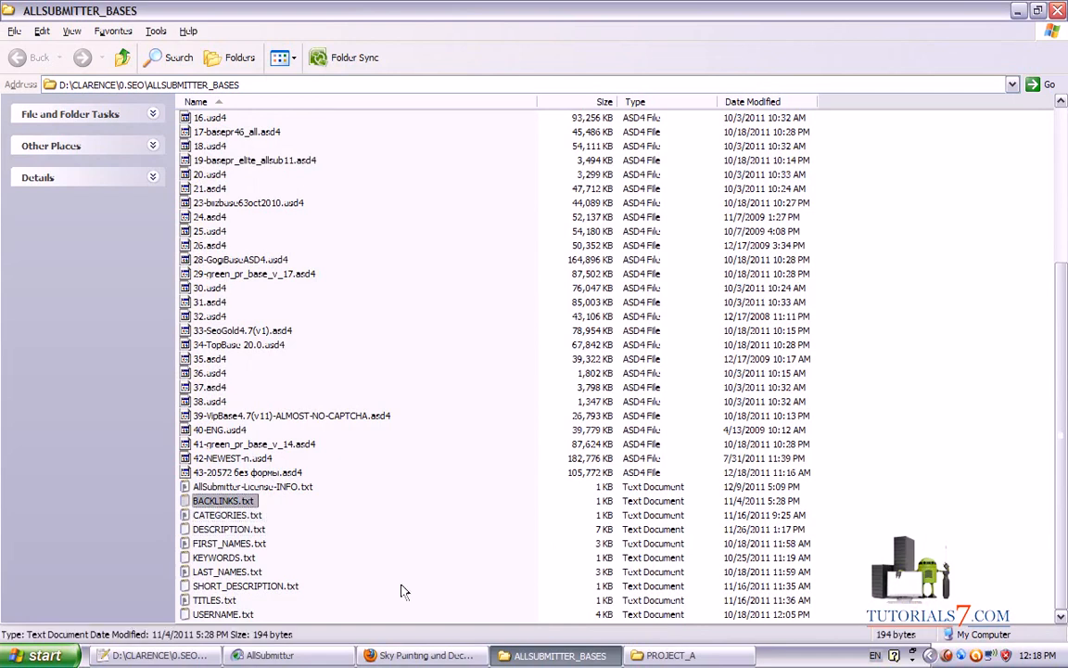
key("Up")
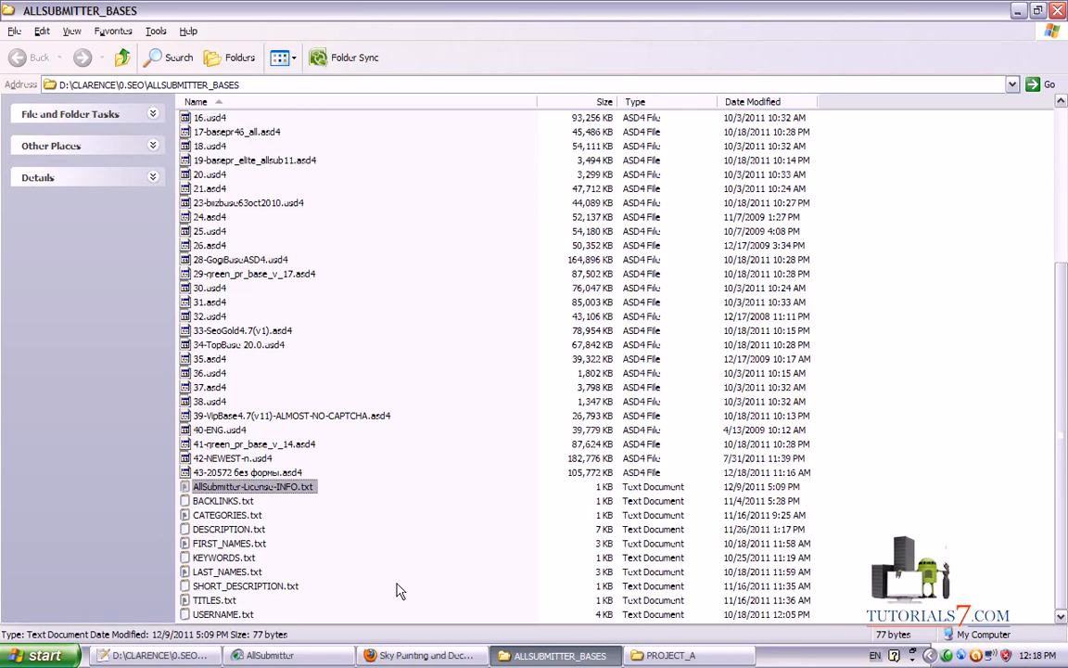
left_click(422, 655)
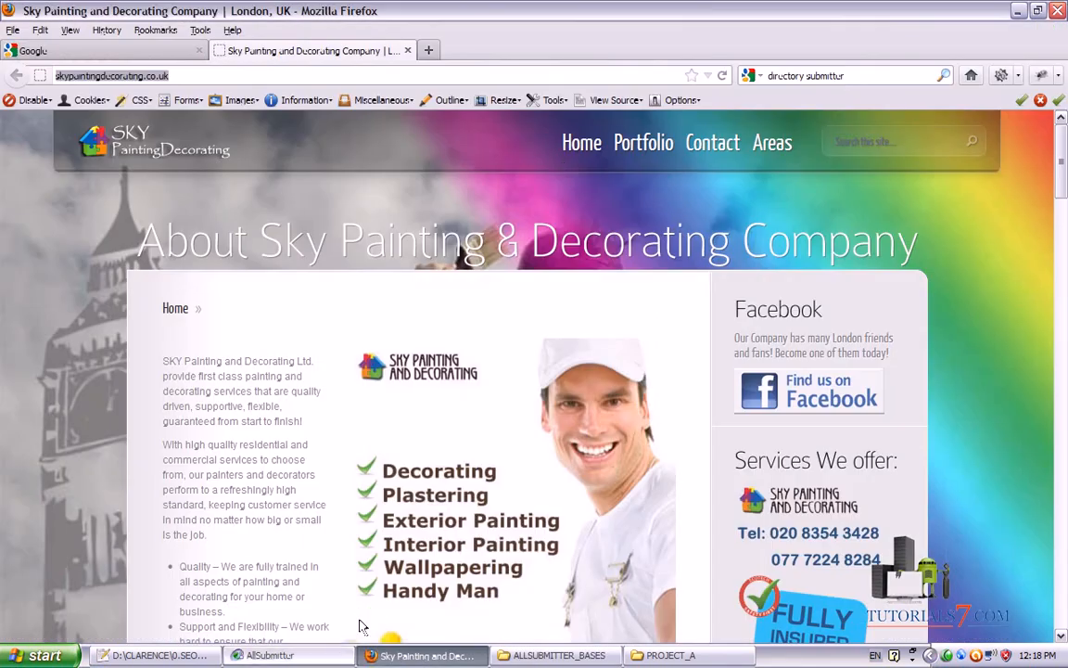
left_click(316, 655)
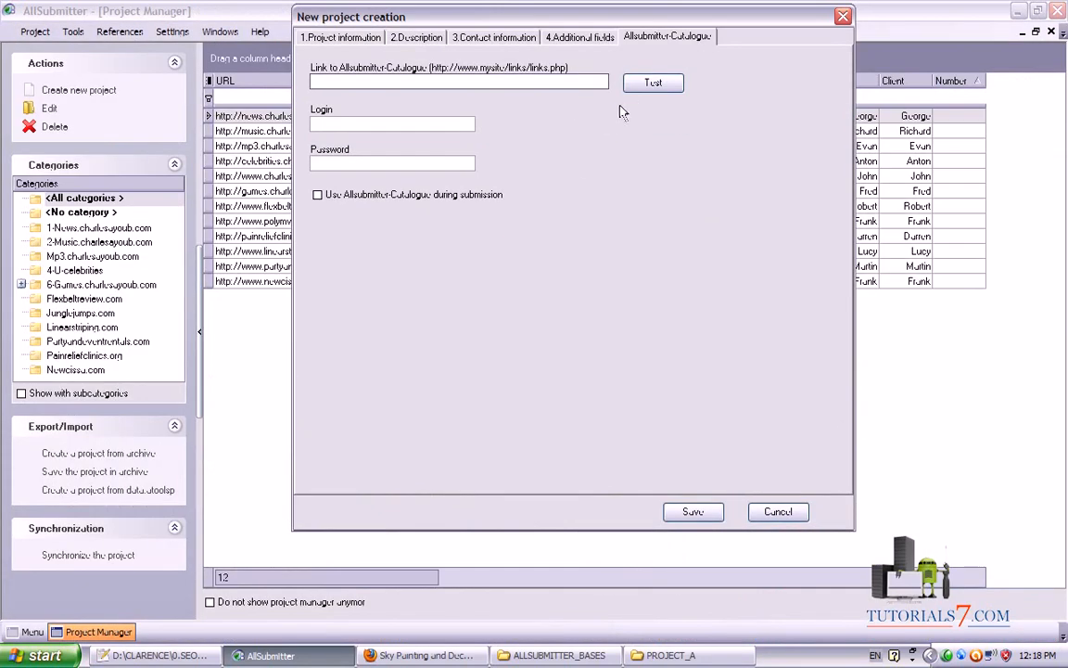
mouse_move(585, 478)
left_mouse_down()
mouse_move(587, 298)
mouse_move(556, 97)
mouse_move(594, 69)
mouse_move(528, 74)
mouse_move(554, 89)
left_mouse_up()
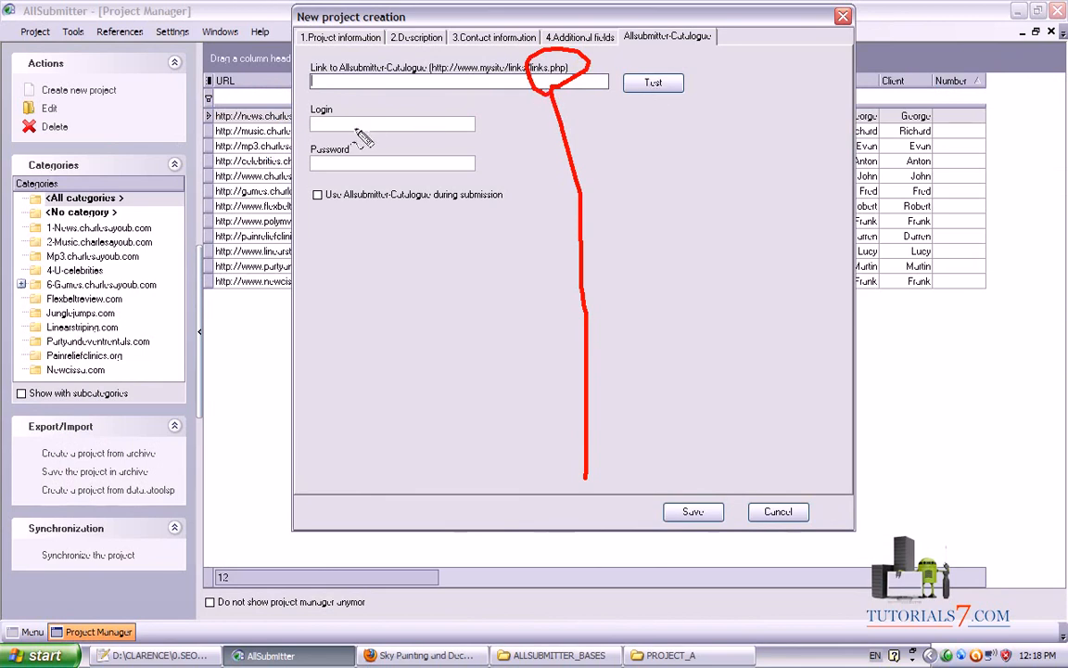
key("Escape")
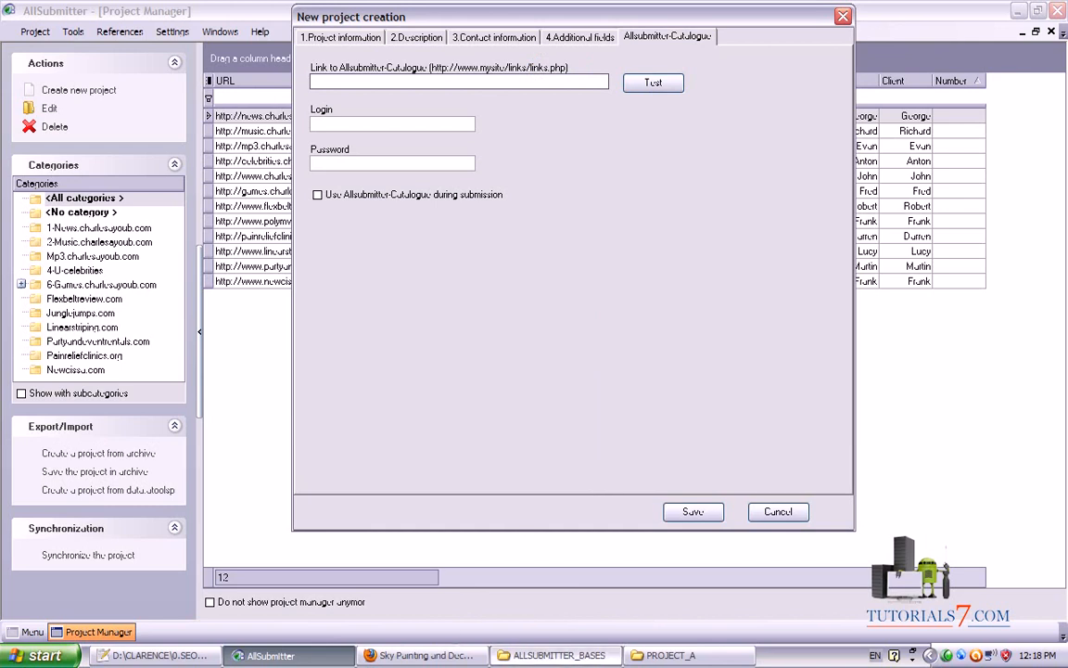
left_click(671, 655)
left_click(556, 655)
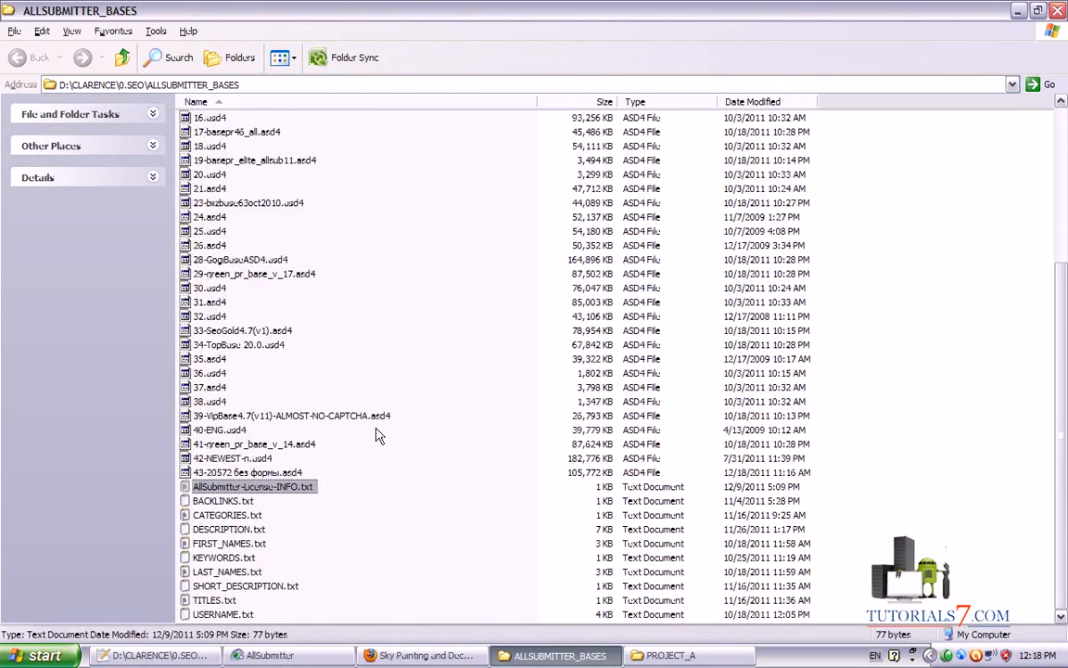
Copy the line-1 catalogue URL from BACKLINKS.txt into the project's Link field
key("alt+Tab")
left_click_drag(428, 93, 21, 97)
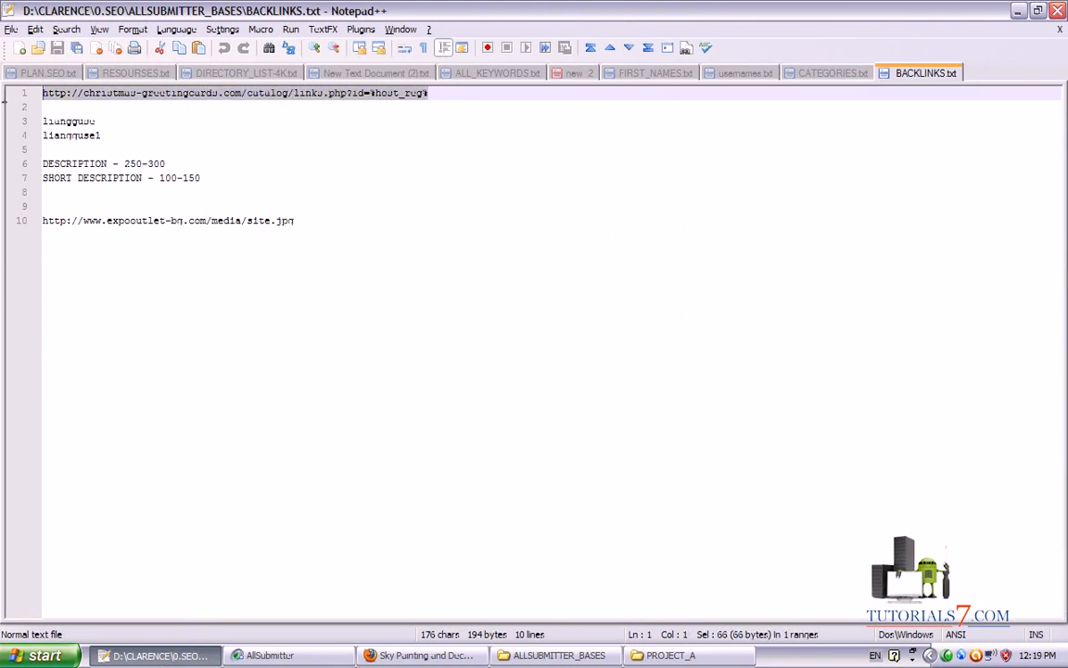
left_click(422, 655)
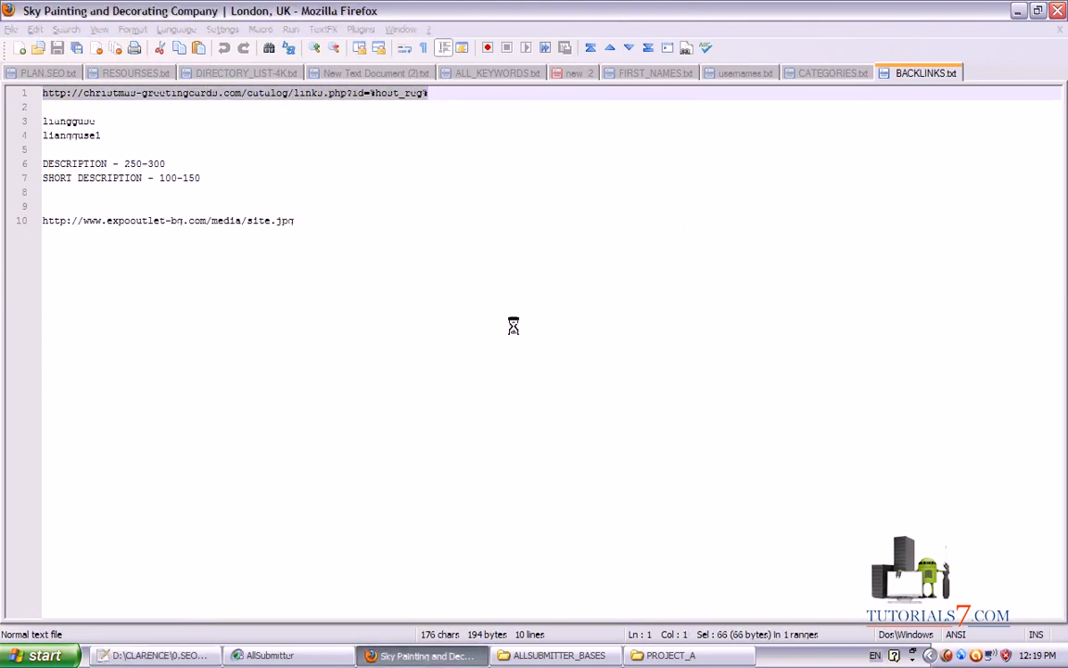
left_click(315, 660)
type("http://christmas-greetingcards.com/catalog/links.php?id=%host_reg%")
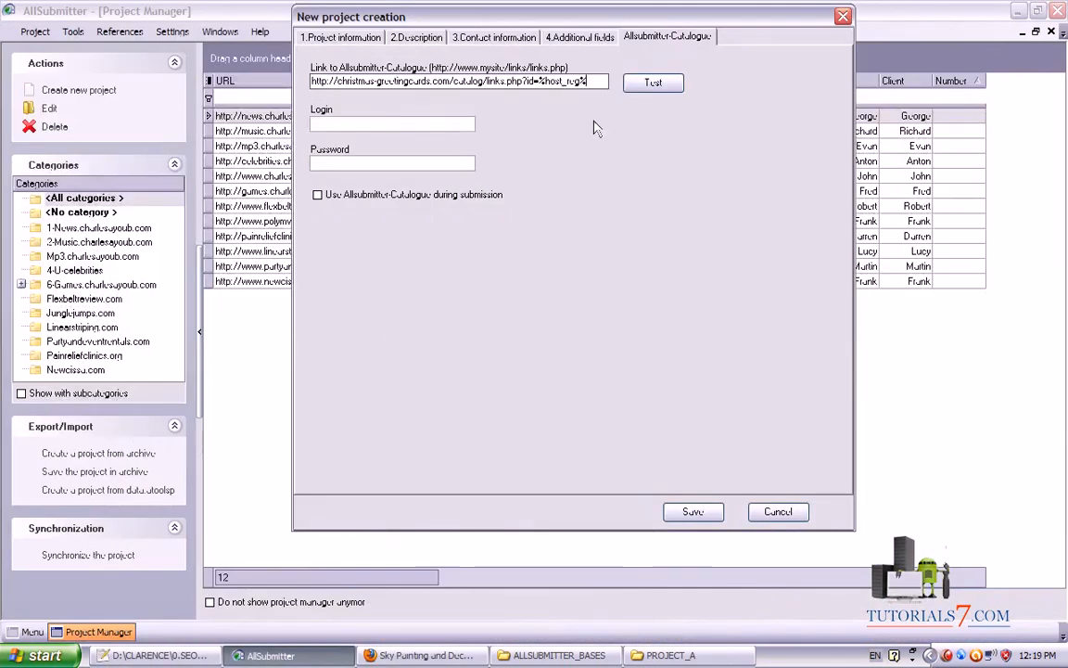
Copy the login from line 3 of BACKLINKS.txt and paste it into the Login and Password fields
left_click(155, 654)
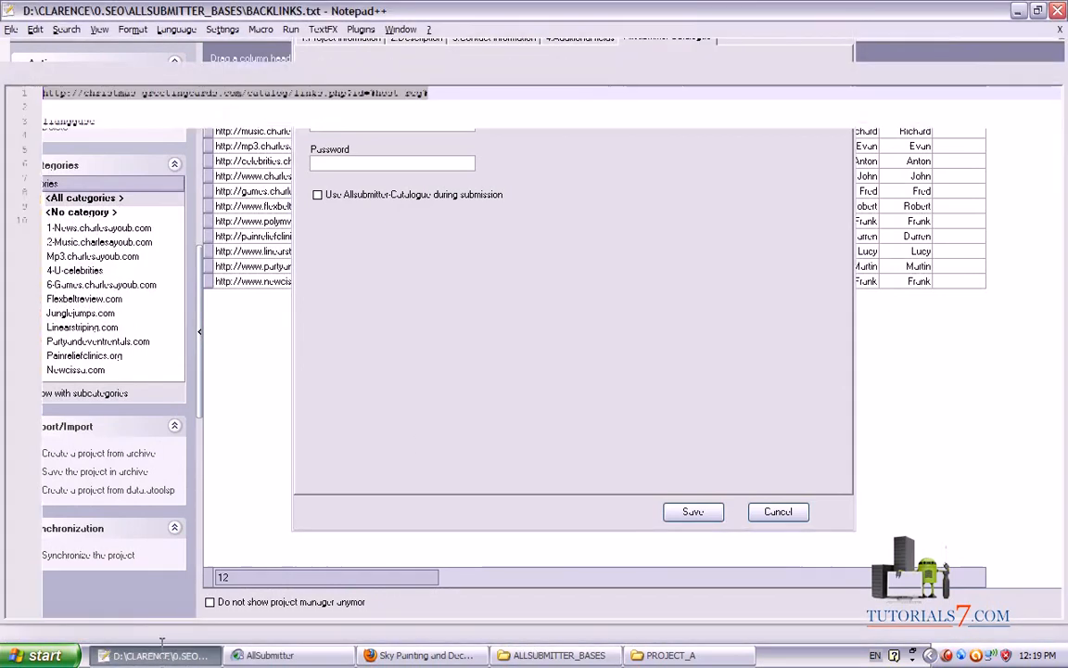
left_click(74, 120)
left_click_drag(94, 121, 7, 121)
key("ctrl+c")
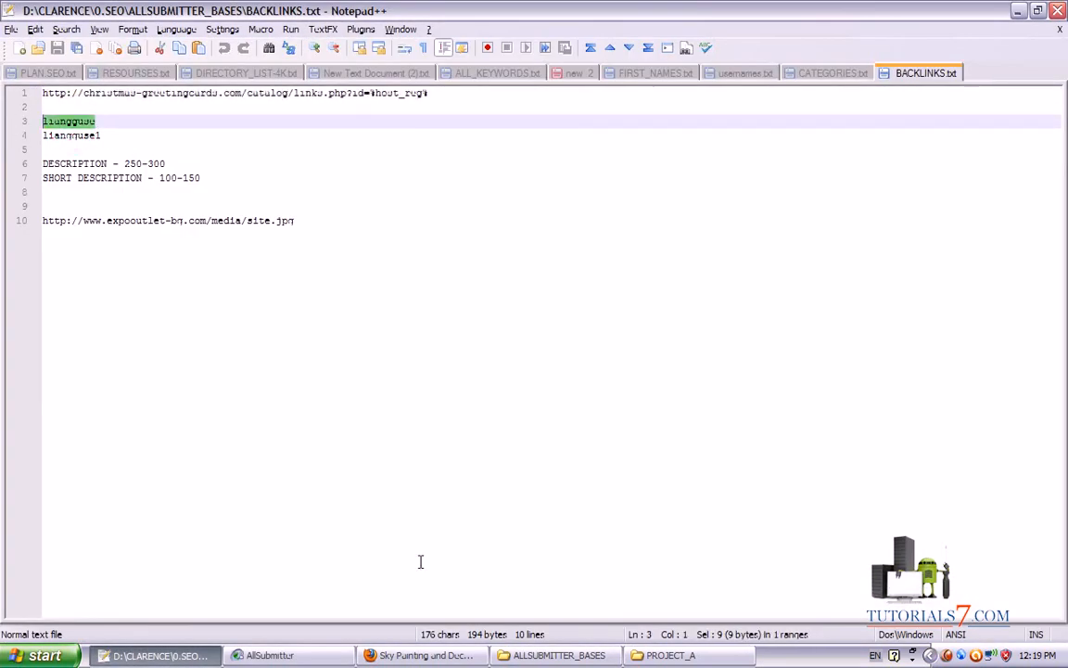
left_click(422, 654)
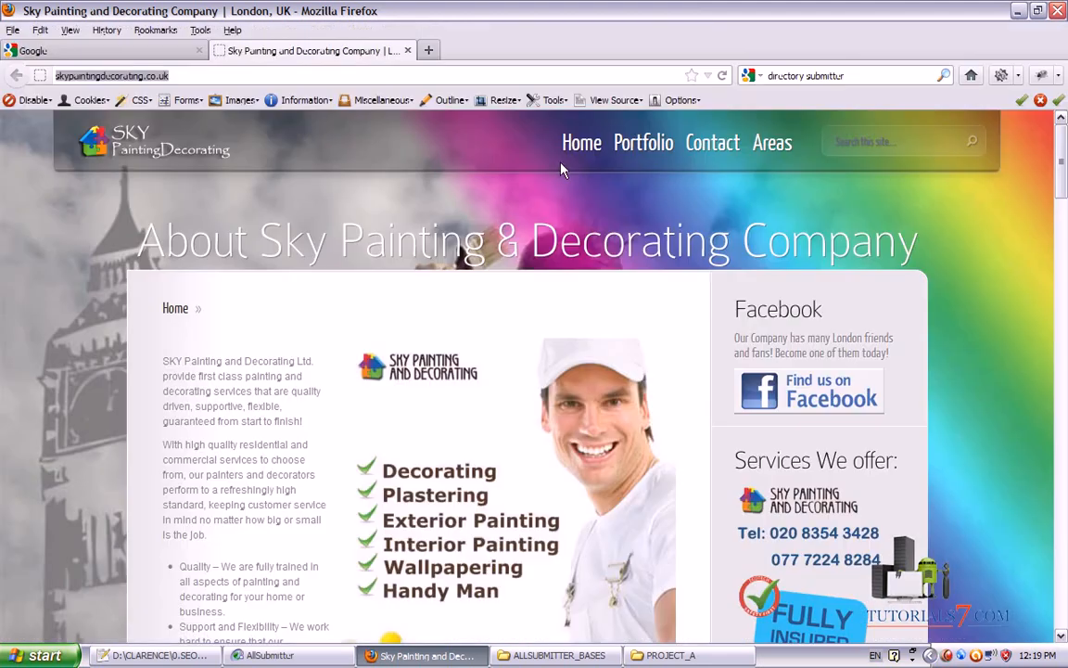
left_click(270, 654)
left_click(375, 124)
key("ctrl+v")
left_click(382, 162)
key("ctrl+v")
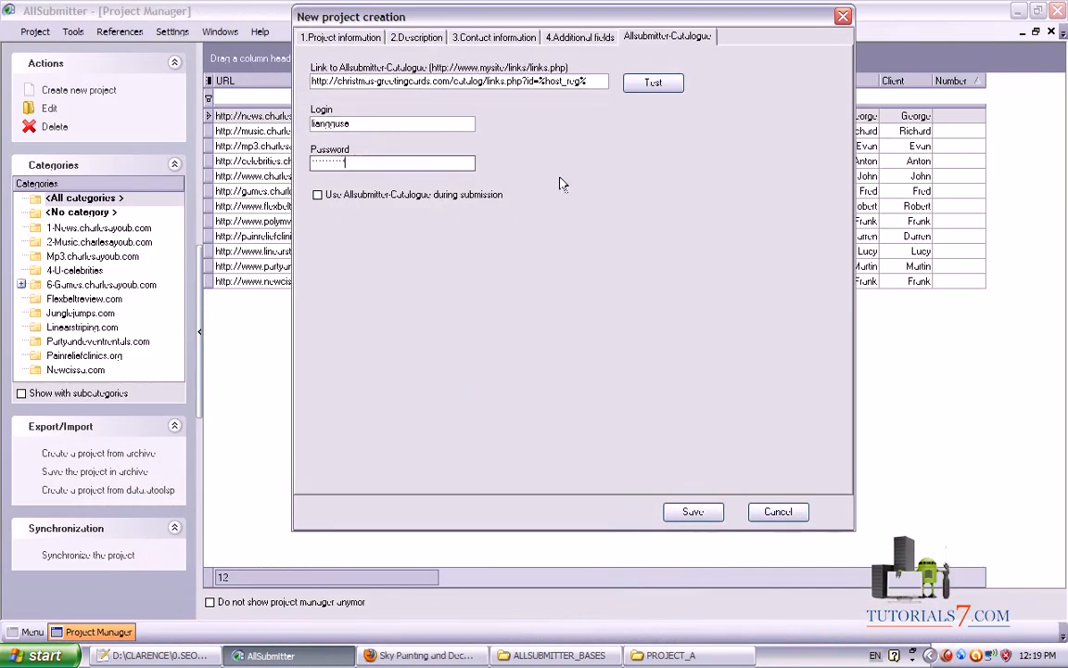
Enable 'Use Allsubmitter-Catalogue during submission' and test the link, dismissing the 404 error
left_click(321, 198)
left_click(654, 83)
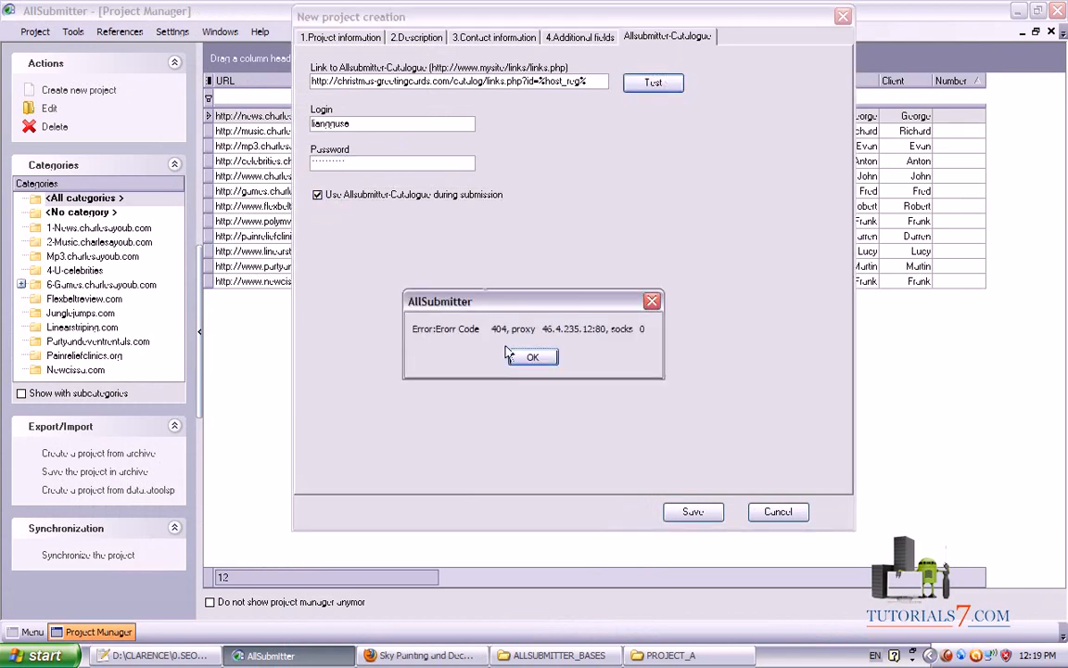
left_click(530, 358)
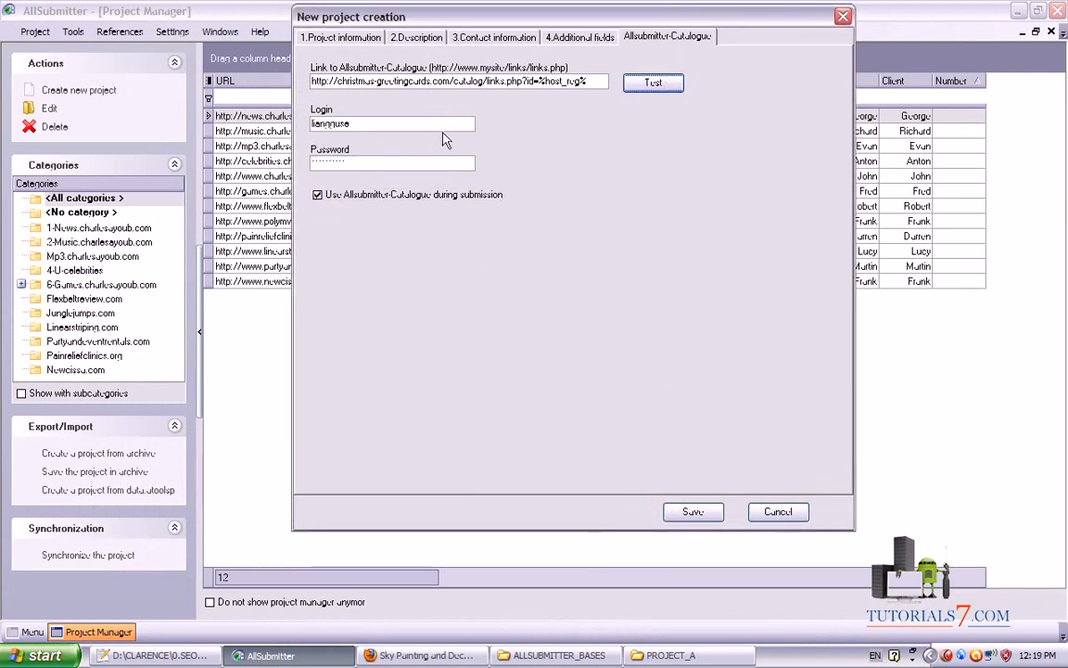
Re-copy the line-1 catalogue URL from BACKLINKS.txt and paste it over the Link field
left_click(153, 655)
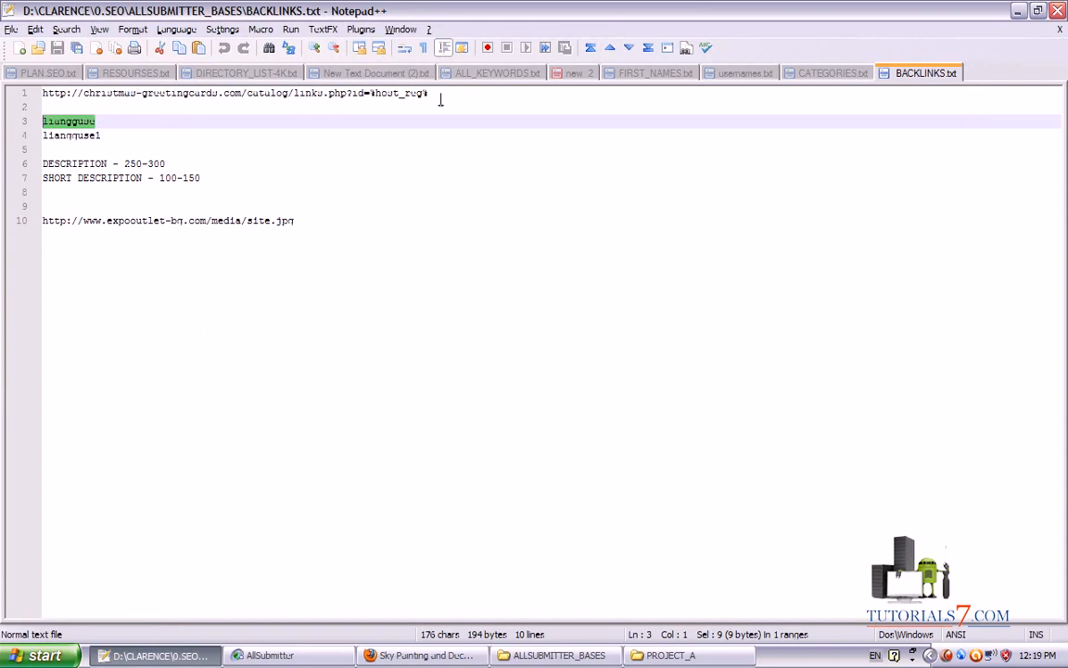
left_click_drag(454, 95, 3, 93)
left_click(422, 656)
left_click(275, 656)
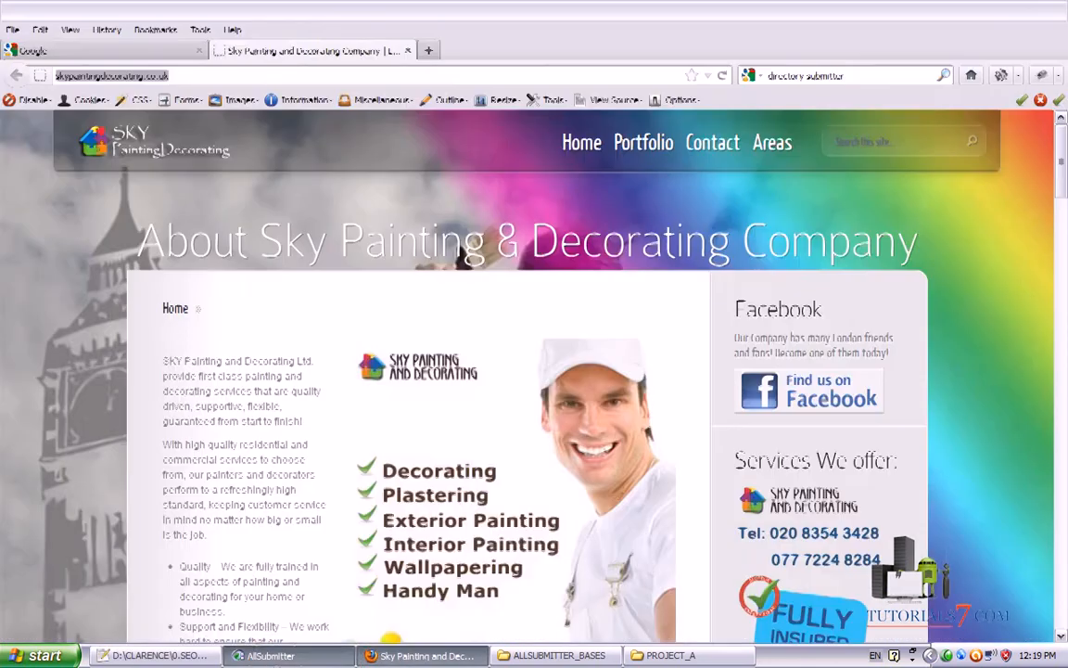
left_click(601, 81)
left_click_drag(601, 81, 140, 71)
key("ctrl+v")
Retest the catalogue link with the option off, re-enable catalogue use, and save the project
left_click(317, 194)
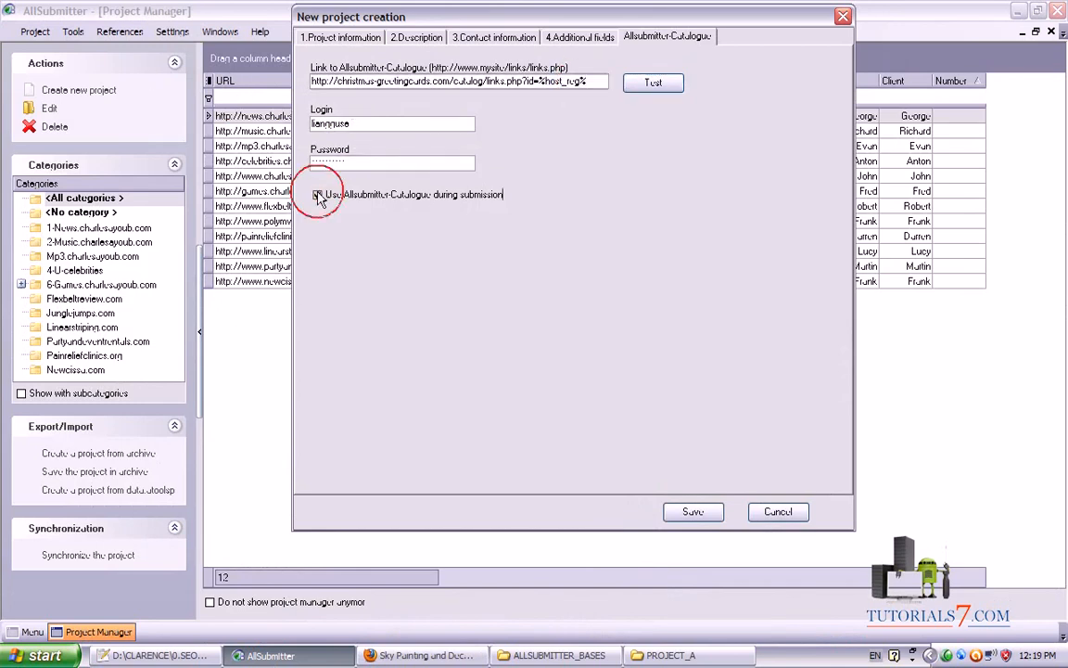
left_click(653, 82)
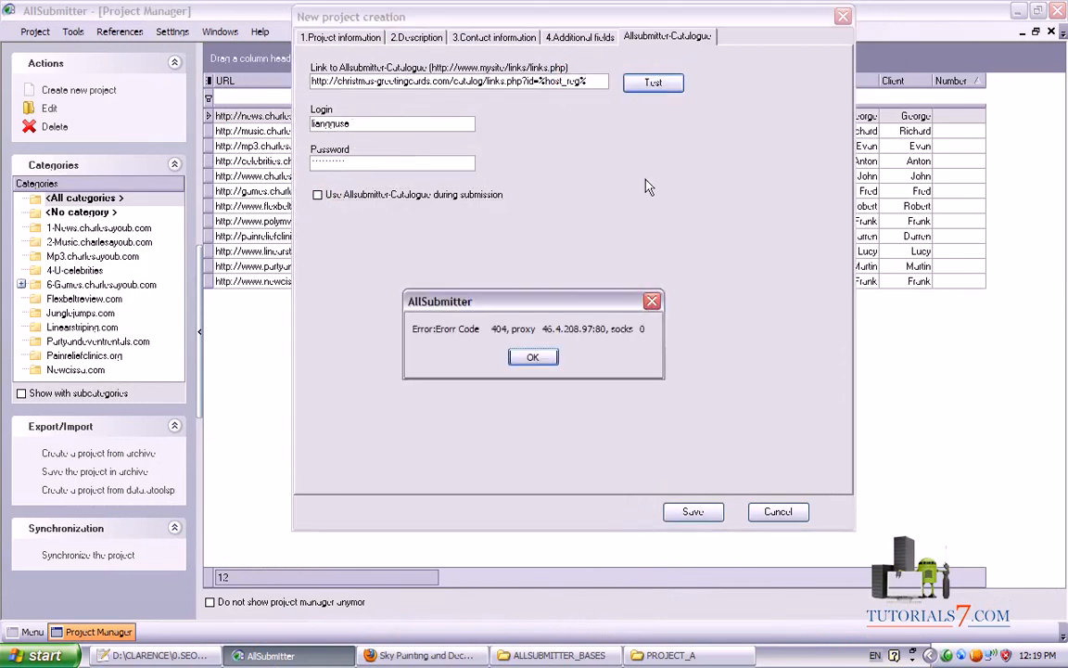
left_click(546, 362)
left_click(317, 194)
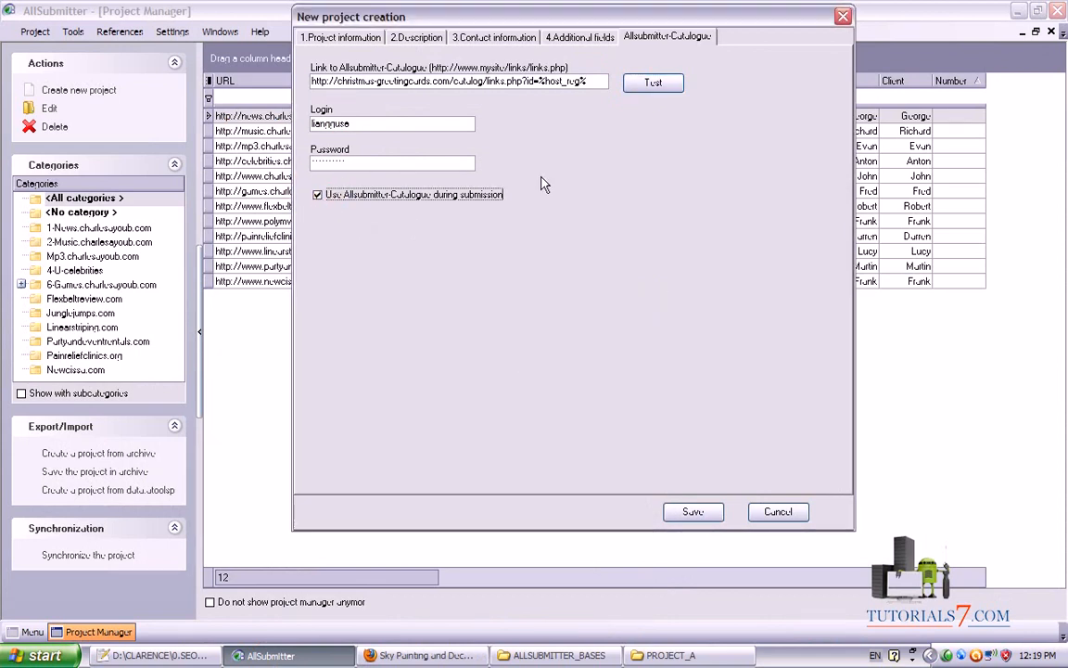
mouse_move(553, 124)
left_mouse_down()
mouse_move(638, 450)
mouse_move(686, 561)
mouse_move(649, 455)
left_mouse_up()
left_click(693, 512)
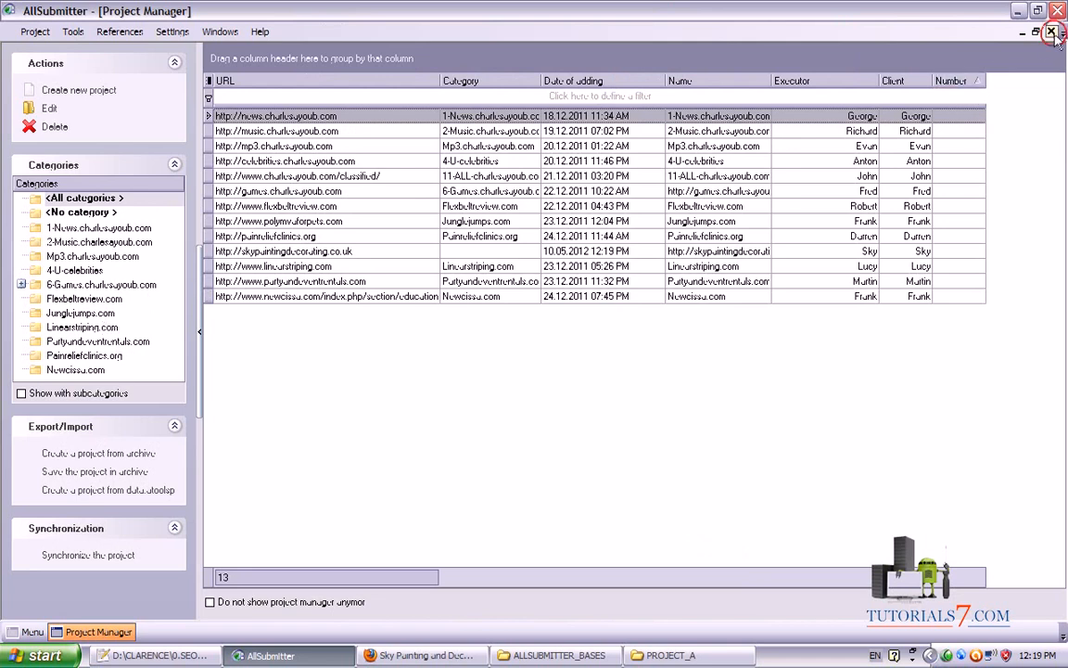
Close the Project Manager with Ctrl+F4 and browse the main menu's tool and reference lists
key("ctrl+F4")
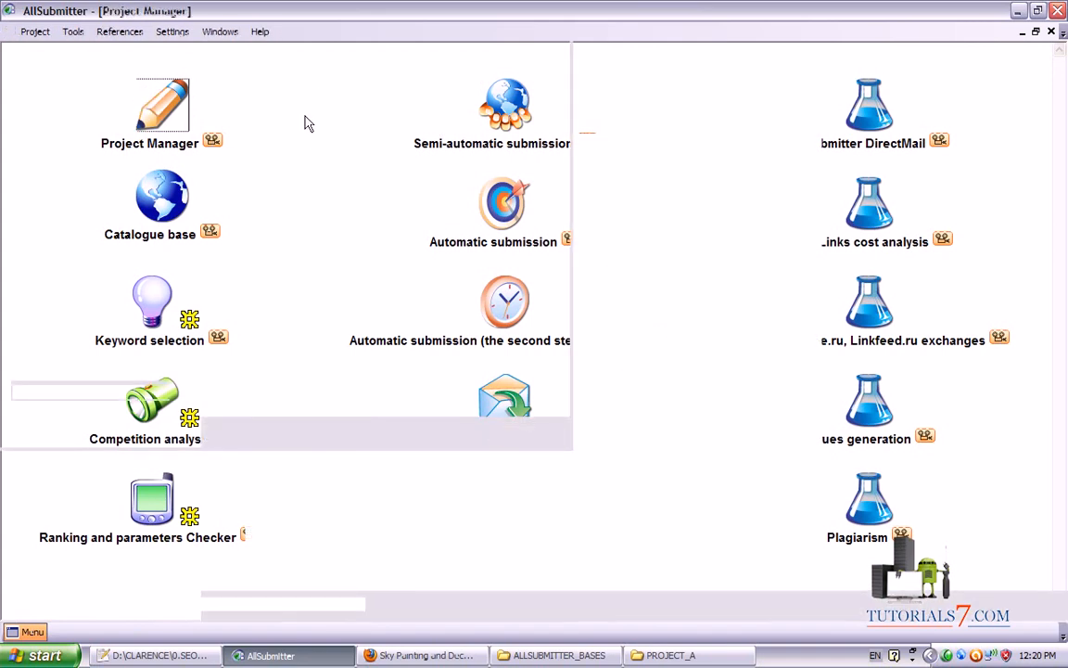
left_click(72, 34)
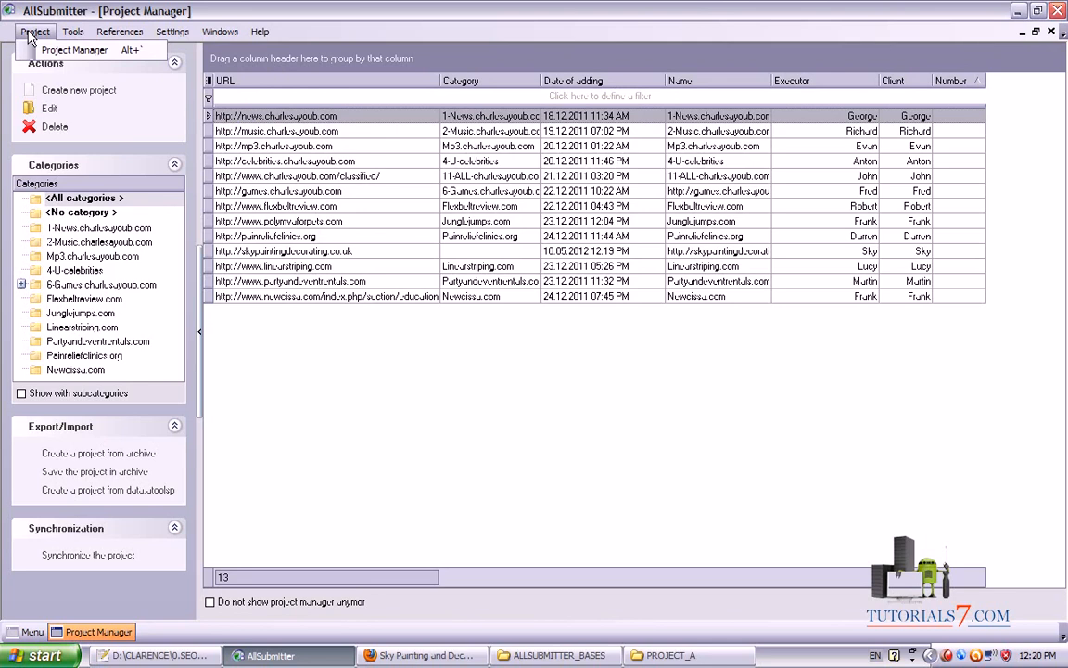
left_click(74, 50)
left_click(109, 33)
left_click(102, 37)
left_click(68, 36)
Set the proxy option to No in Settings > Parameters, then reopen the Project Manager
mouse_move(162, 34)
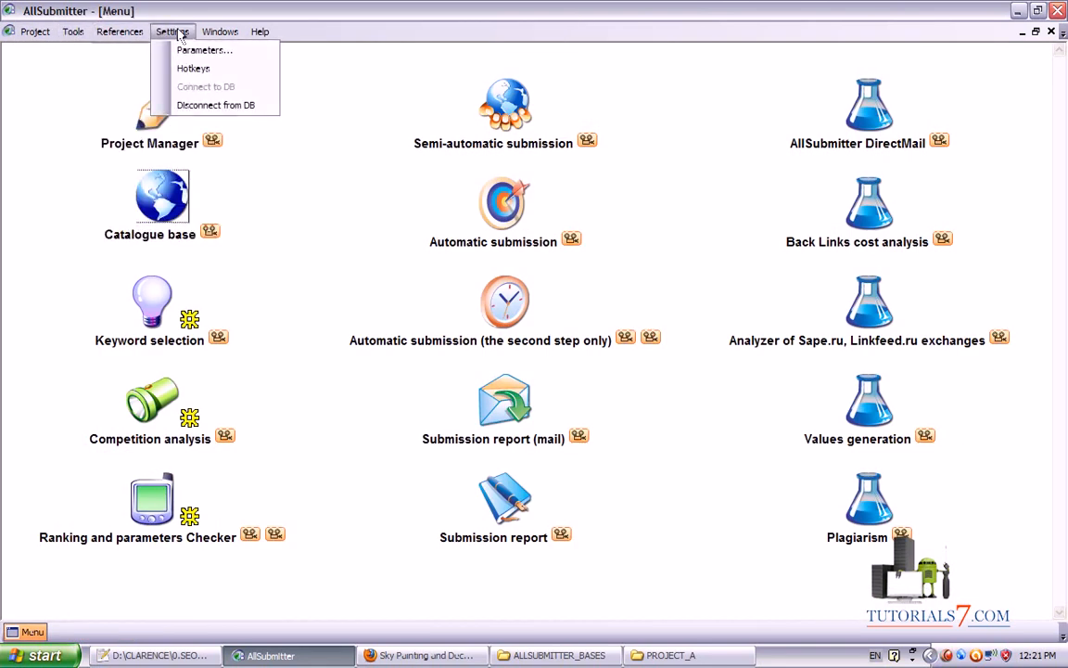
left_click(189, 52)
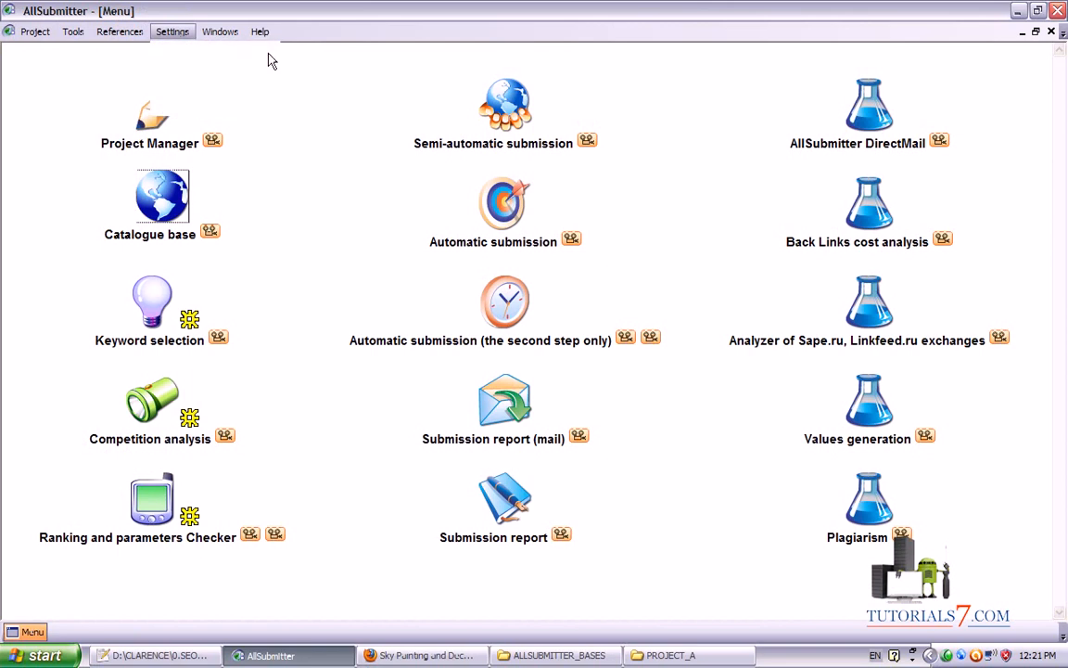
left_click_drag(436, 163, 438, 109)
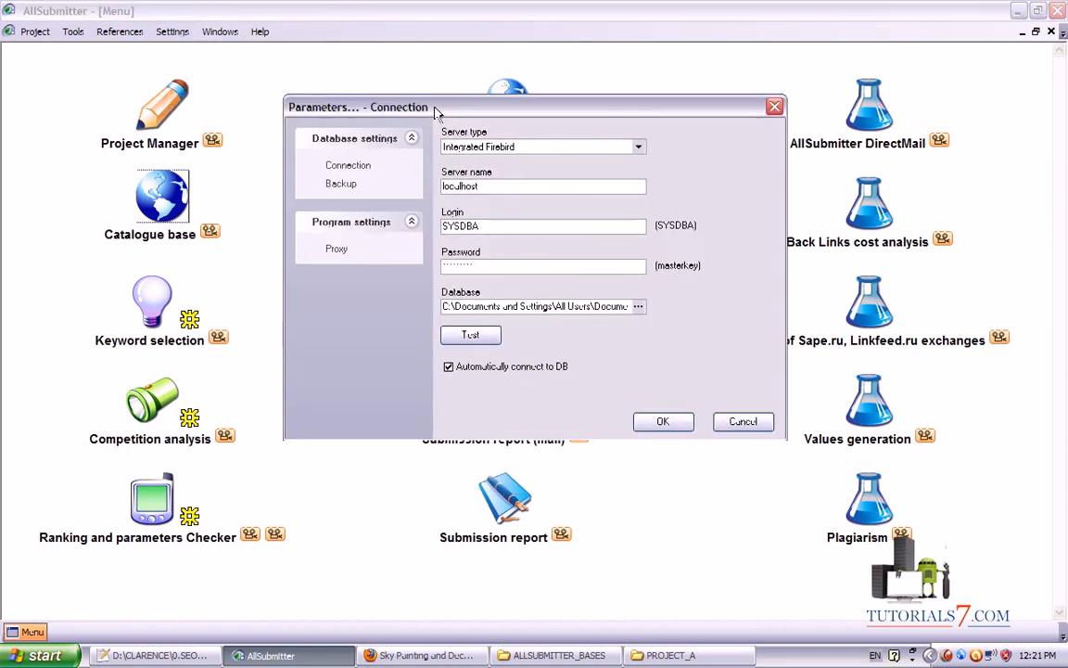
left_click(332, 250)
left_click(459, 158)
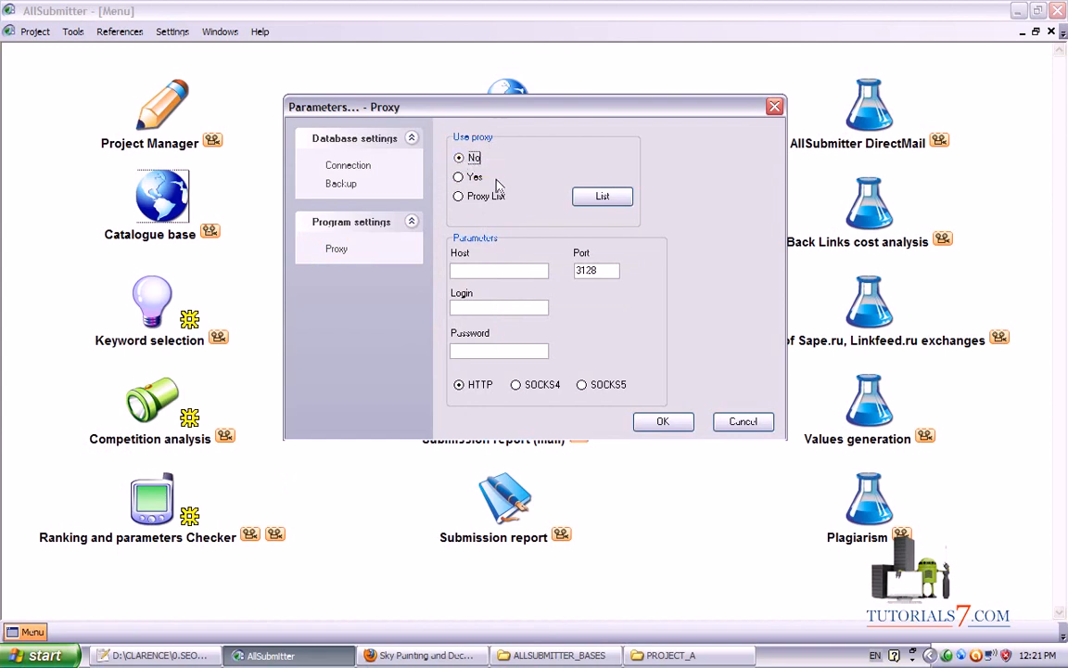
key("ctrl+shift+d")
mouse_move(692, 156)
left_mouse_down()
mouse_move(519, 160)
mouse_move(426, 138)
mouse_move(490, 176)
left_mouse_up()
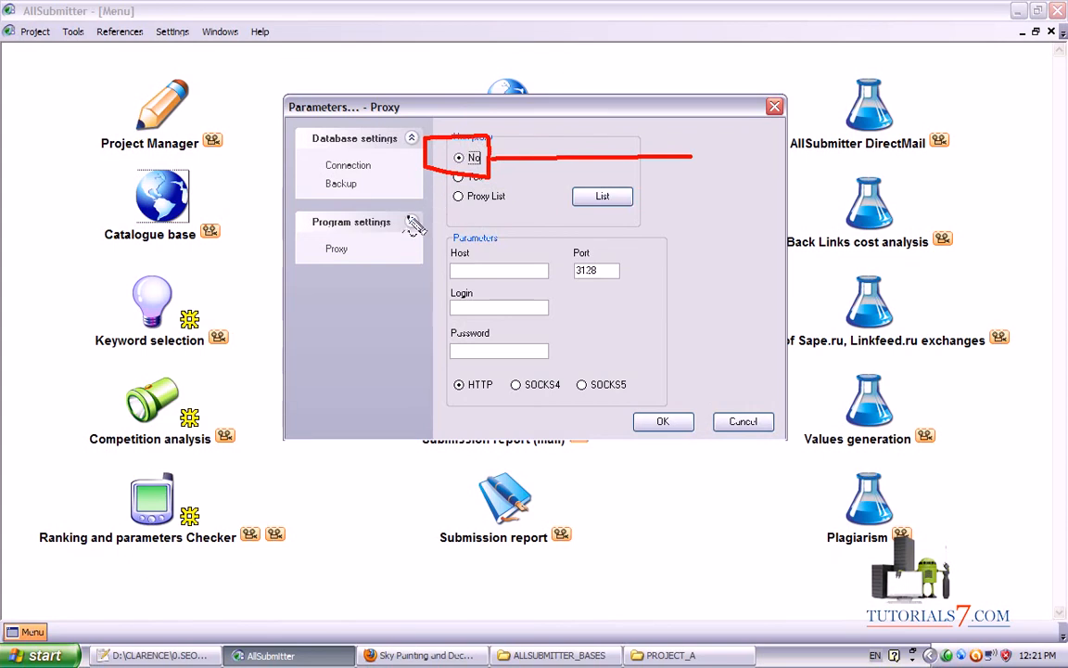
key("Escape")
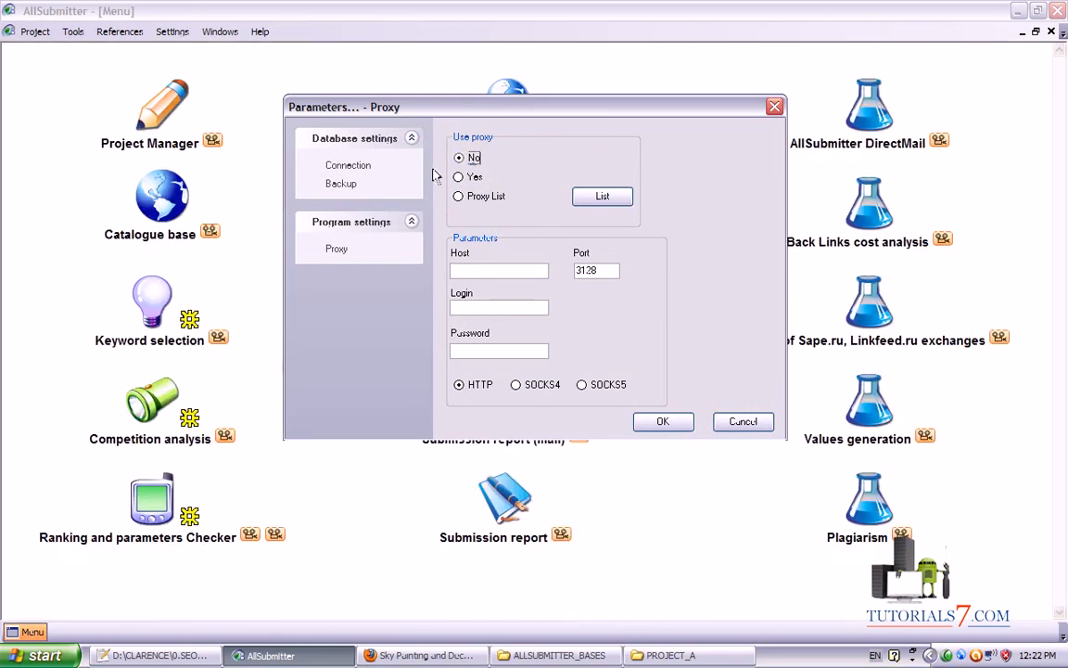
left_click(660, 419)
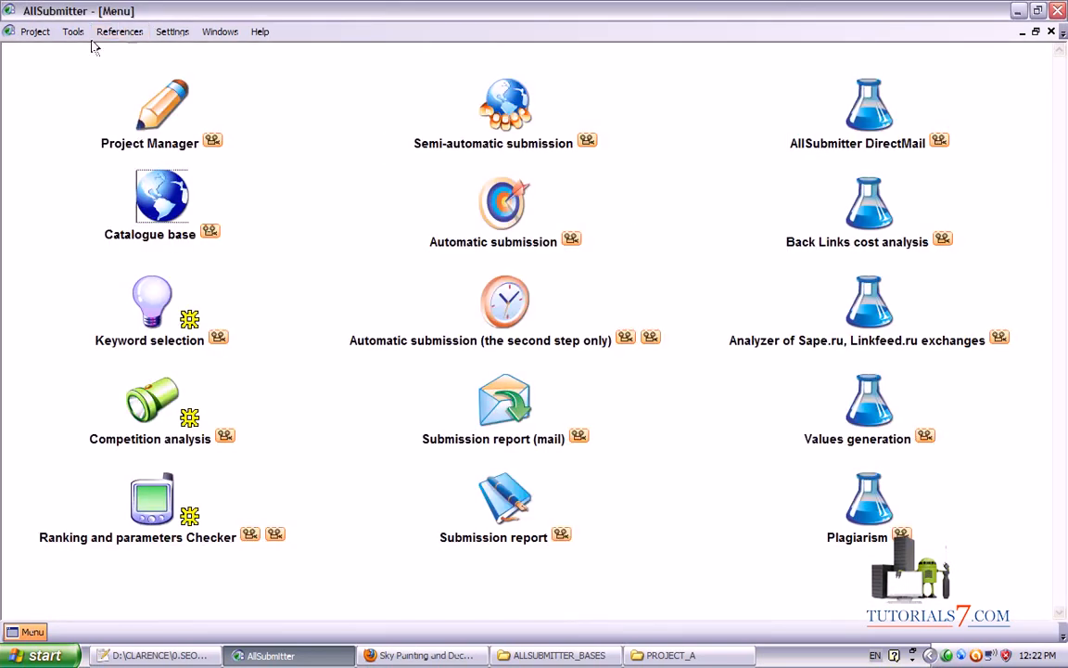
left_click(149, 114)
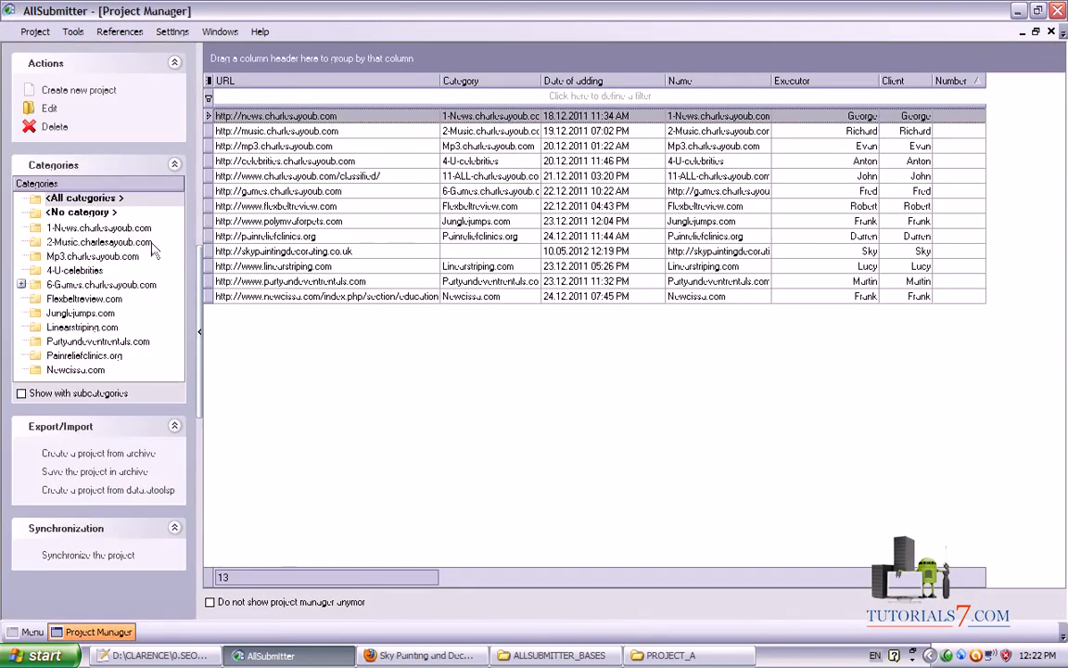
Edit the skypaintingdecorating.co.uk project and test its Allsubmitter-Catalogue link successfully
right_click(258, 257)
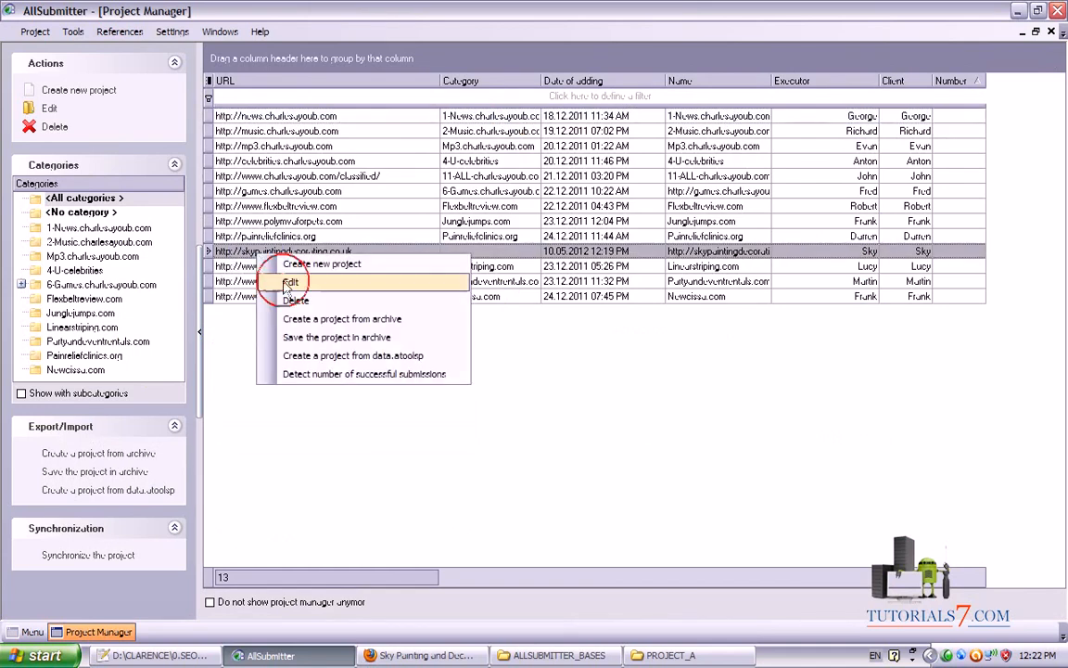
left_click(403, 251)
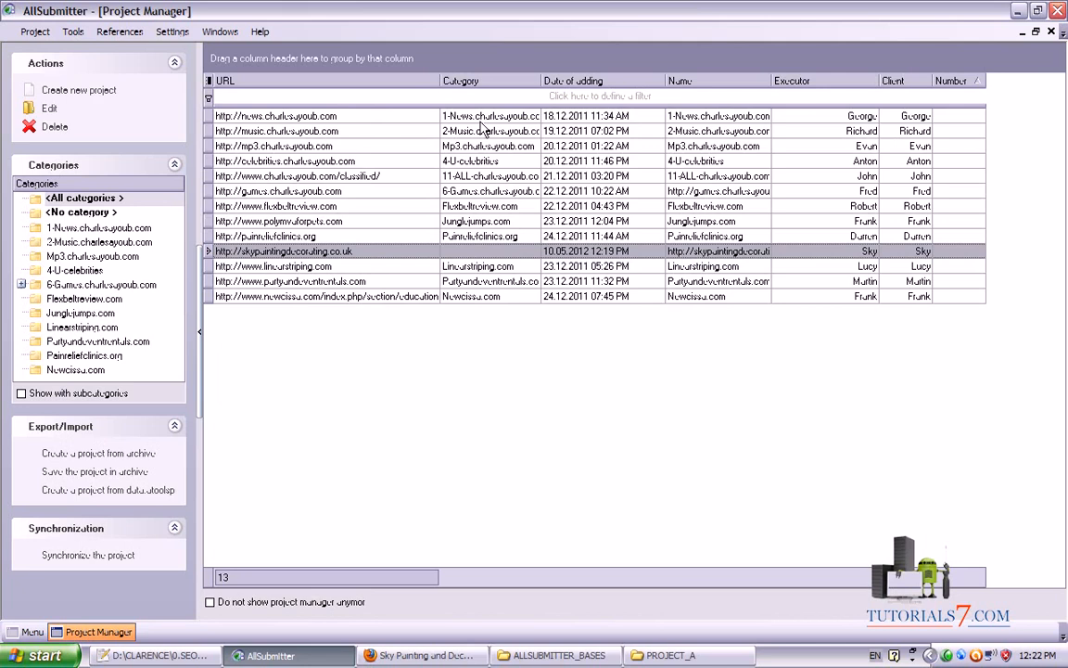
left_click(616, 90)
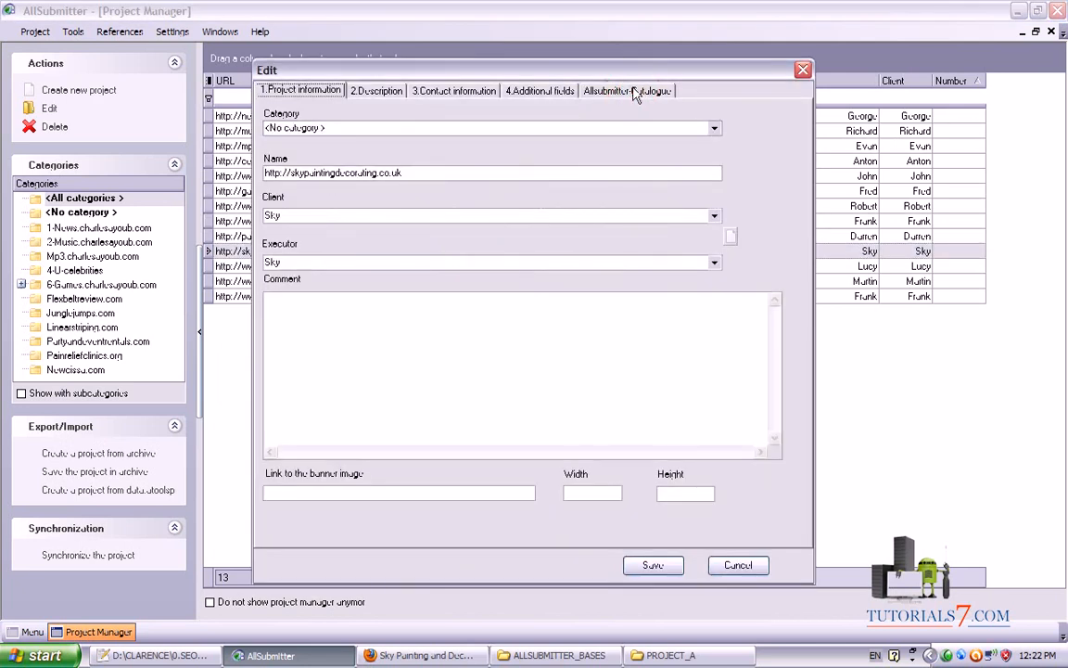
left_click(613, 136)
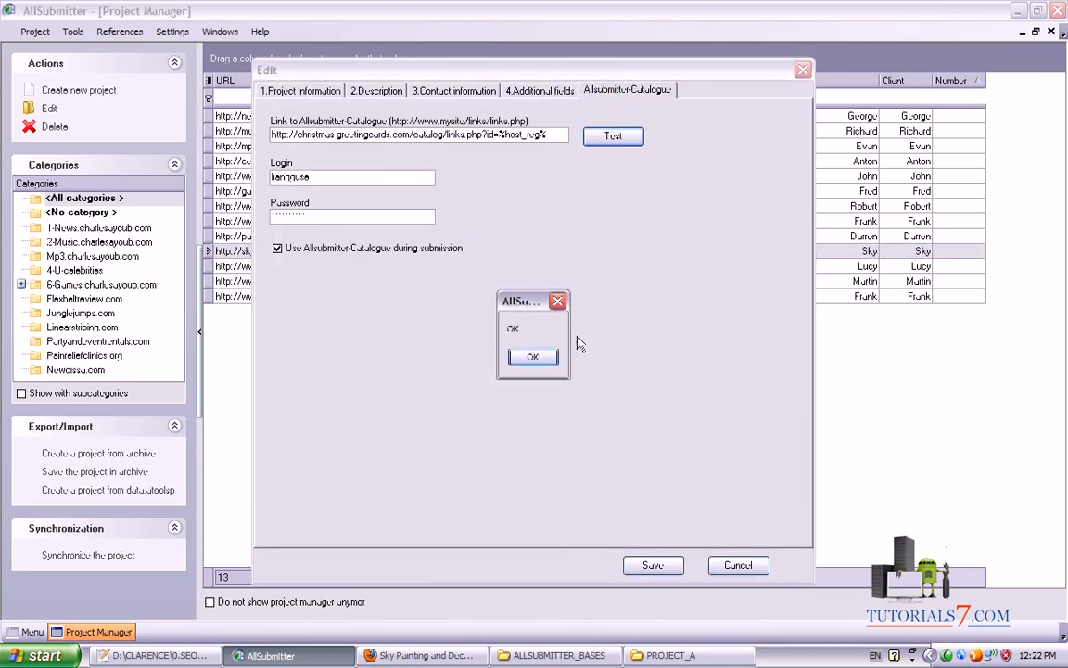
left_click(532, 357)
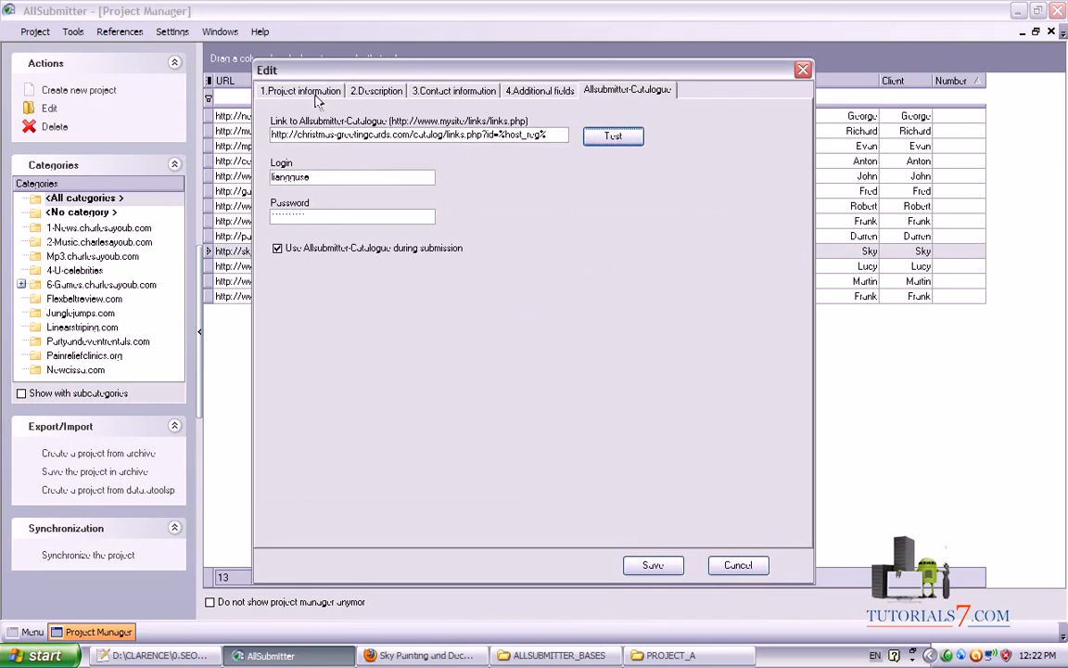
Drag and adjust items within the project's Edit dialog, then show its basic information page
mouse_move(471, 549)
left_mouse_down()
mouse_move(424, 417)
mouse_move(539, 269)
mouse_move(593, 107)
mouse_move(239, 116)
mouse_move(276, 325)
mouse_move(408, 313)
left_mouse_up()
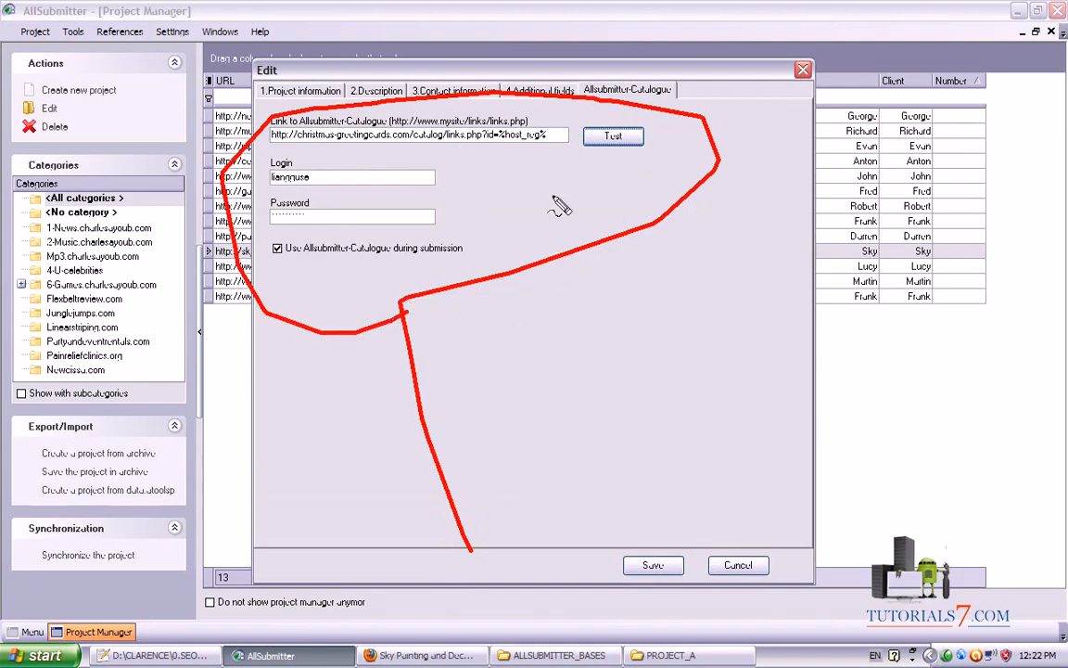
mouse_move(490, 147)
left_mouse_down()
mouse_move(524, 232)
mouse_move(481, 168)
mouse_move(523, 172)
left_mouse_up()
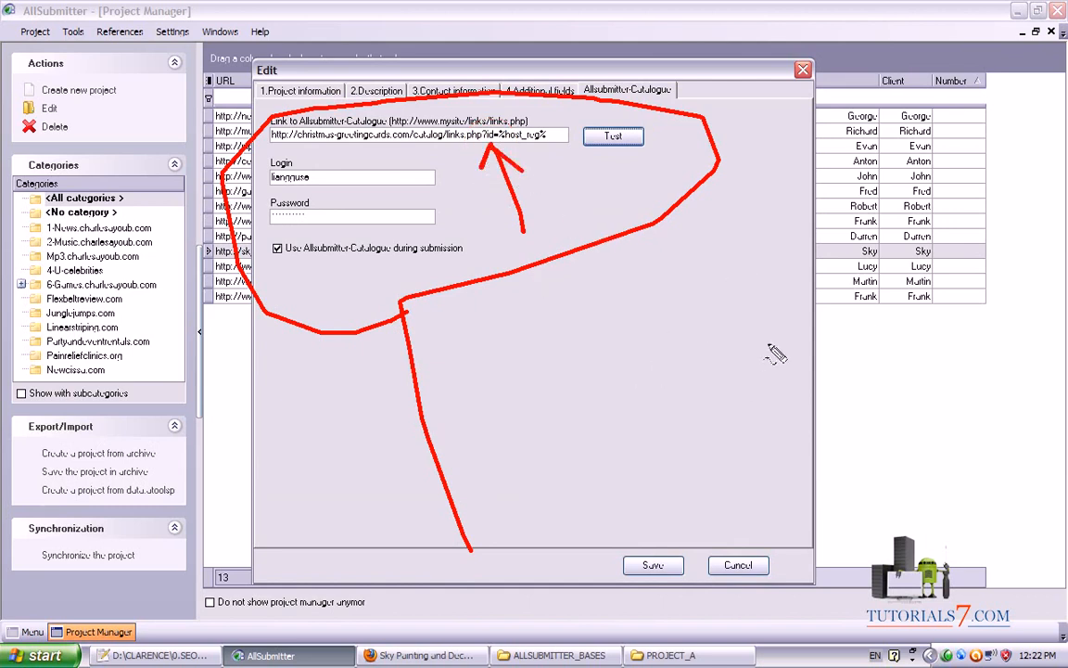
left_click(632, 337)
left_click_drag(627, 335, 839, 316)
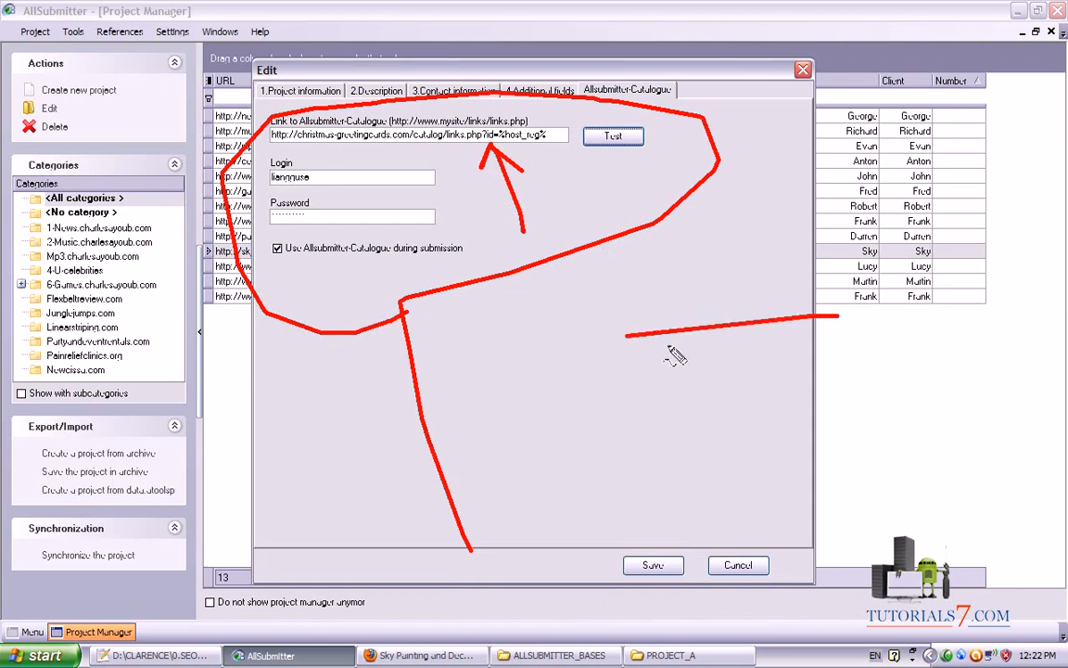
left_click(671, 262)
mouse_move(671, 262)
left_mouse_down()
mouse_move(484, 431)
mouse_move(461, 389)
mouse_move(501, 423)
left_mouse_up()
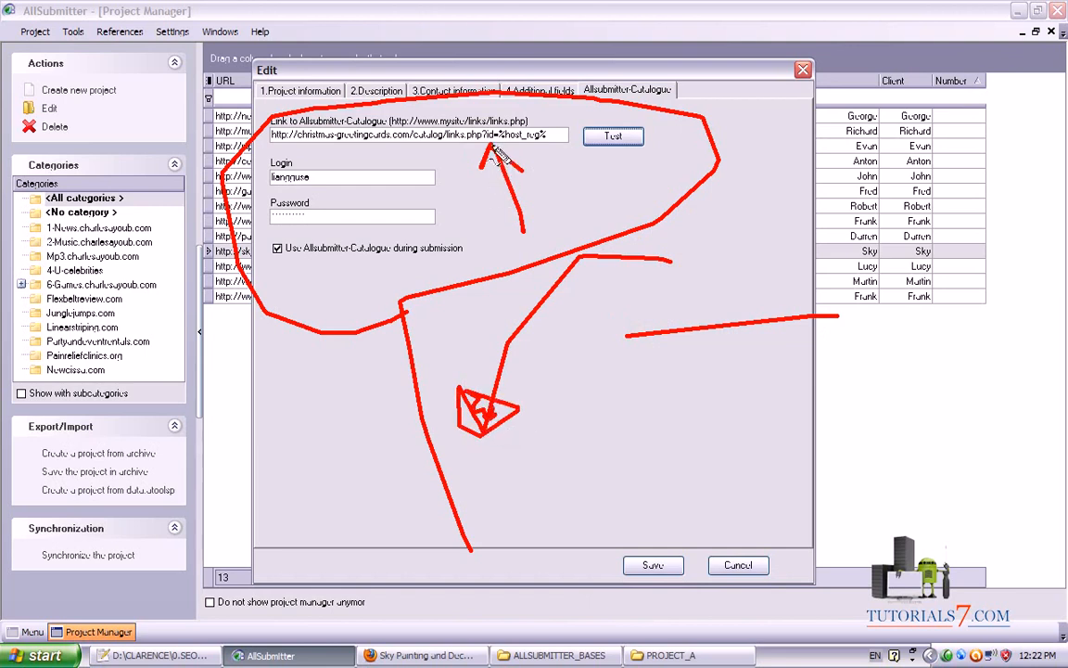
mouse_move(478, 146)
left_mouse_down()
mouse_move(548, 135)
mouse_move(436, 146)
left_mouse_up()
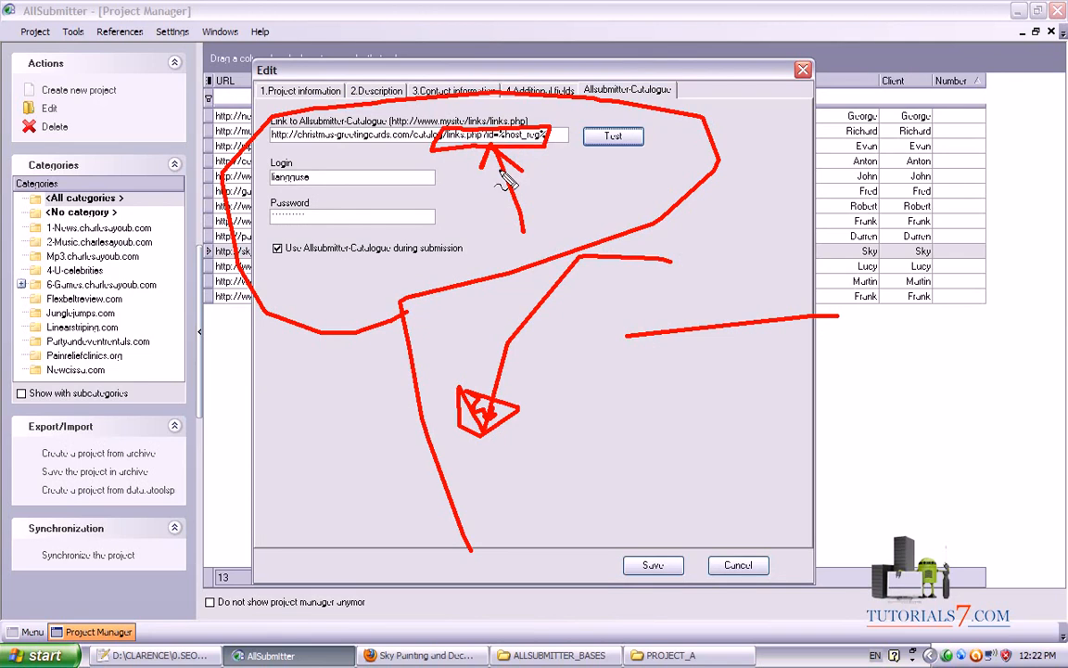
mouse_move(496, 159)
left_mouse_down()
mouse_move(476, 167)
mouse_move(488, 176)
mouse_move(464, 158)
mouse_move(468, 167)
mouse_move(436, 172)
mouse_move(519, 180)
left_mouse_up()
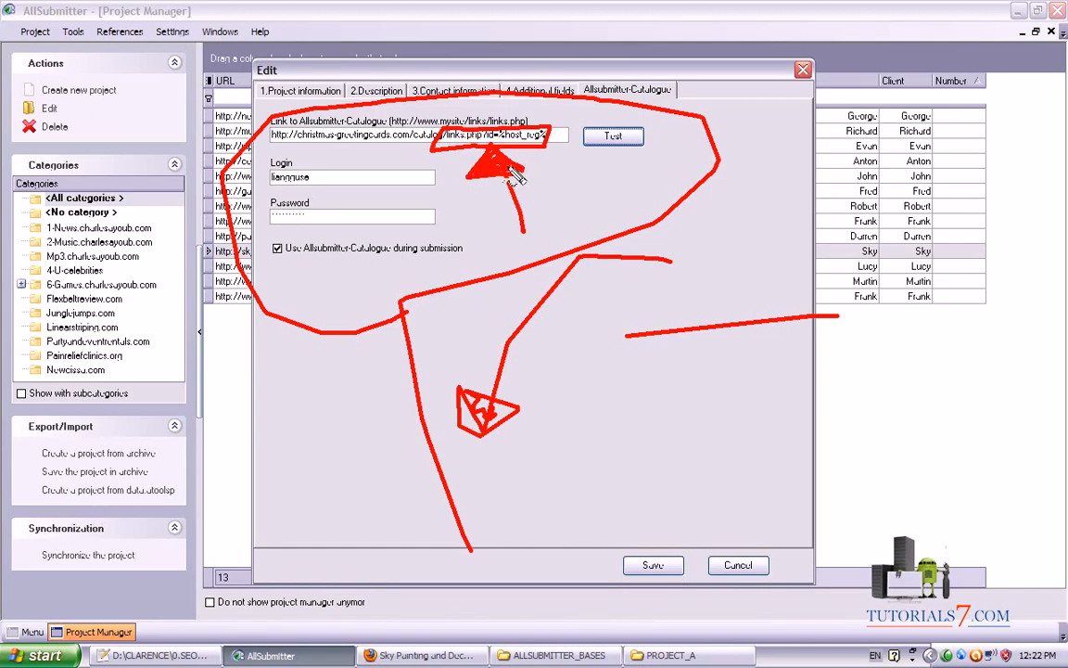
mouse_move(266, 146)
left_mouse_down()
mouse_move(552, 147)
mouse_move(412, 124)
mouse_move(270, 123)
mouse_move(268, 146)
left_mouse_up()
key("e")
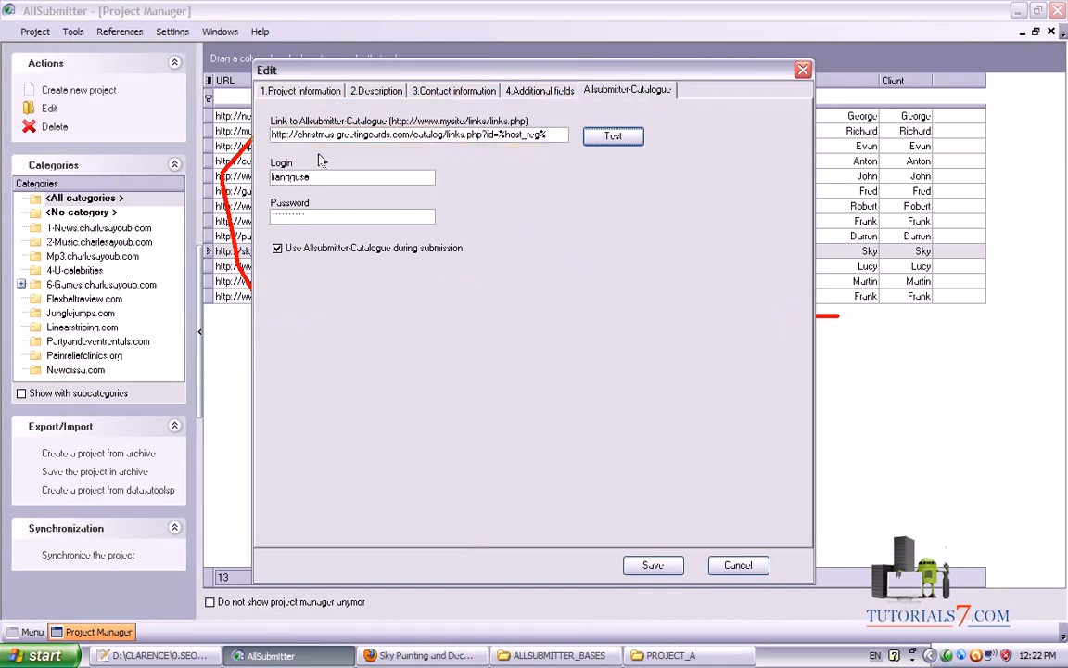
mouse_move(269, 147)
left_mouse_down()
mouse_move(501, 147)
mouse_move(559, 122)
mouse_move(269, 124)
mouse_move(257, 227)
mouse_move(410, 228)
mouse_move(436, 154)
mouse_move(239, 156)
left_mouse_up()
key("e")
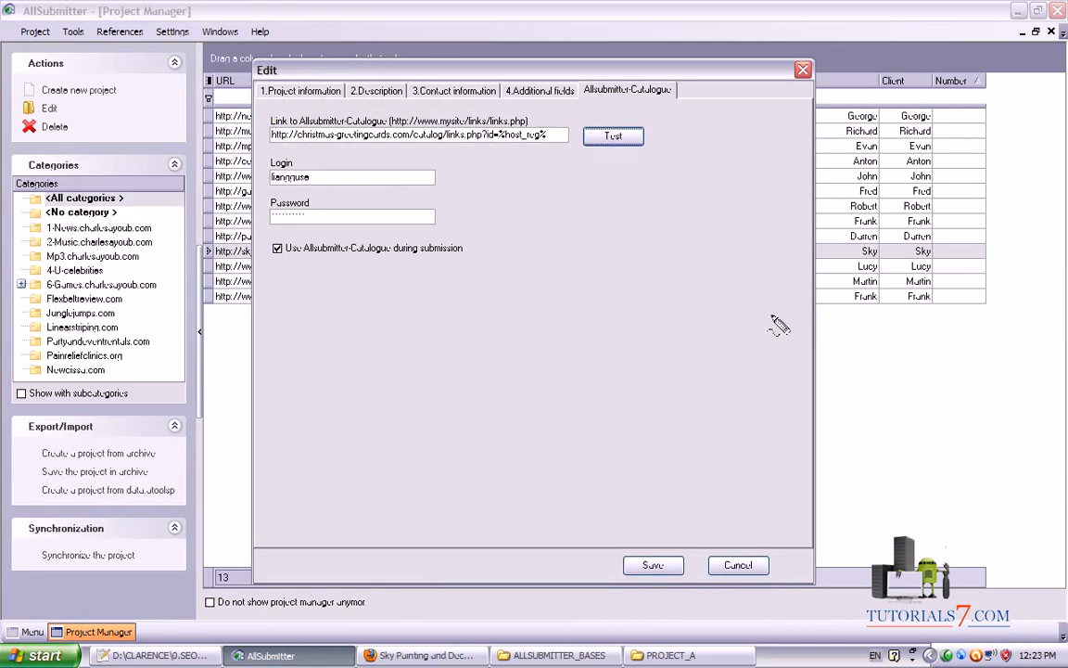
mouse_move(771, 317)
left_mouse_down()
mouse_move(682, 243)
mouse_move(496, 283)
mouse_move(439, 338)
mouse_move(488, 373)
left_mouse_up()
mouse_move(589, 252)
left_mouse_down()
mouse_move(520, 214)
mouse_move(506, 148)
mouse_move(554, 165)
left_mouse_up()
mouse_move(276, 147)
left_mouse_down()
mouse_move(259, 171)
mouse_move(262, 243)
mouse_move(397, 234)
mouse_move(278, 150)
mouse_move(265, 160)
left_mouse_up()
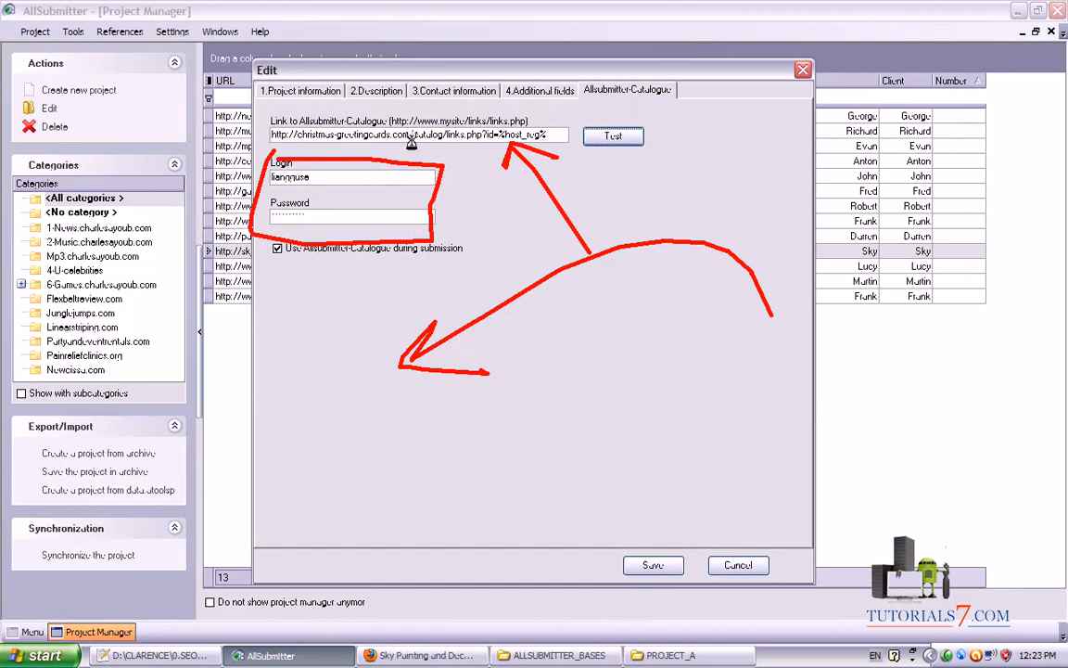
key("Escape")
left_click(306, 91)
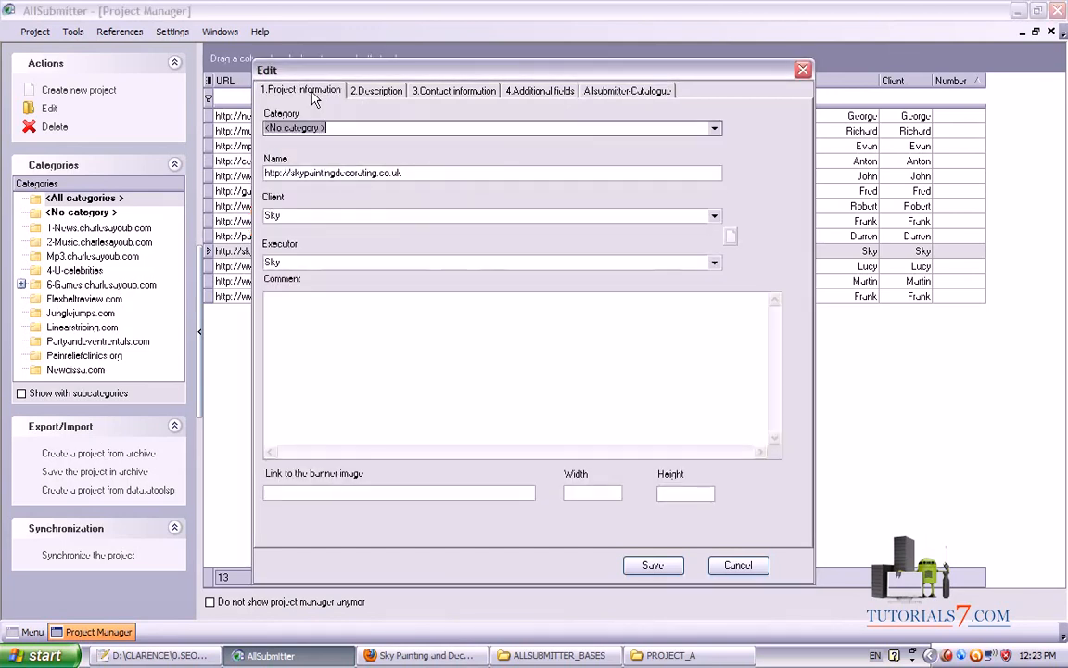
left_click(391, 92)
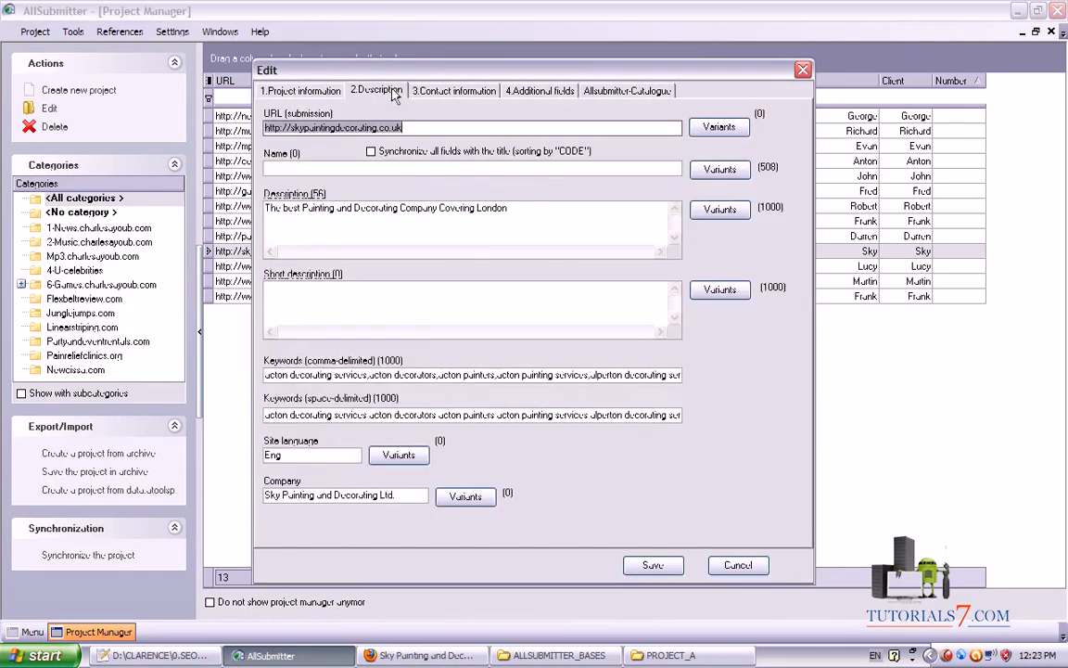
left_click(473, 93)
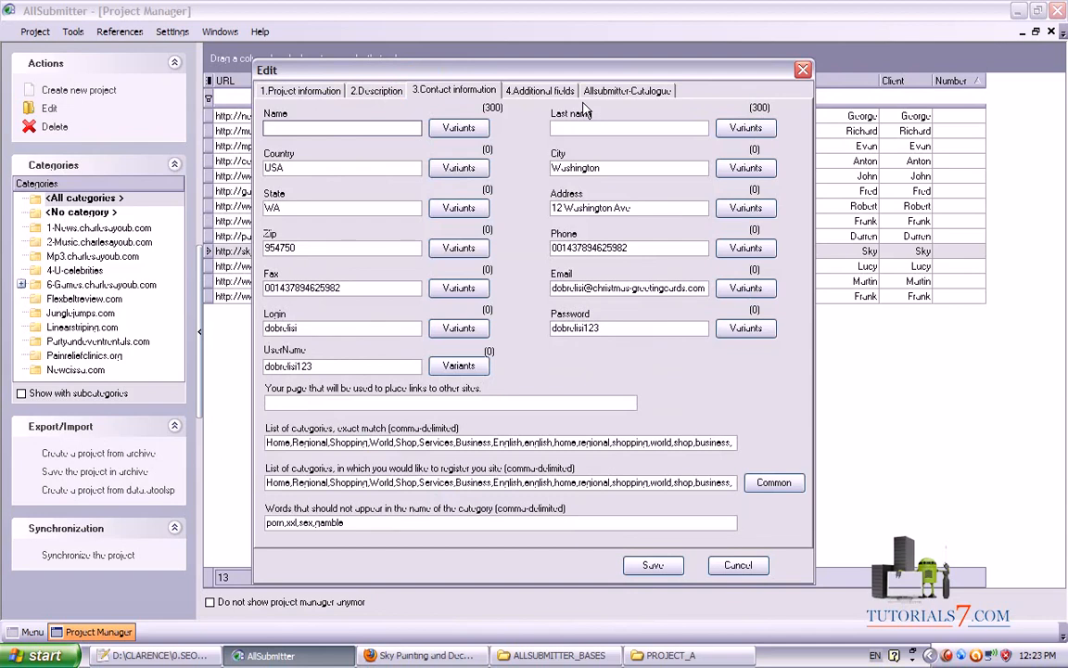
left_click(619, 93)
left_click(554, 135)
left_click(377, 91)
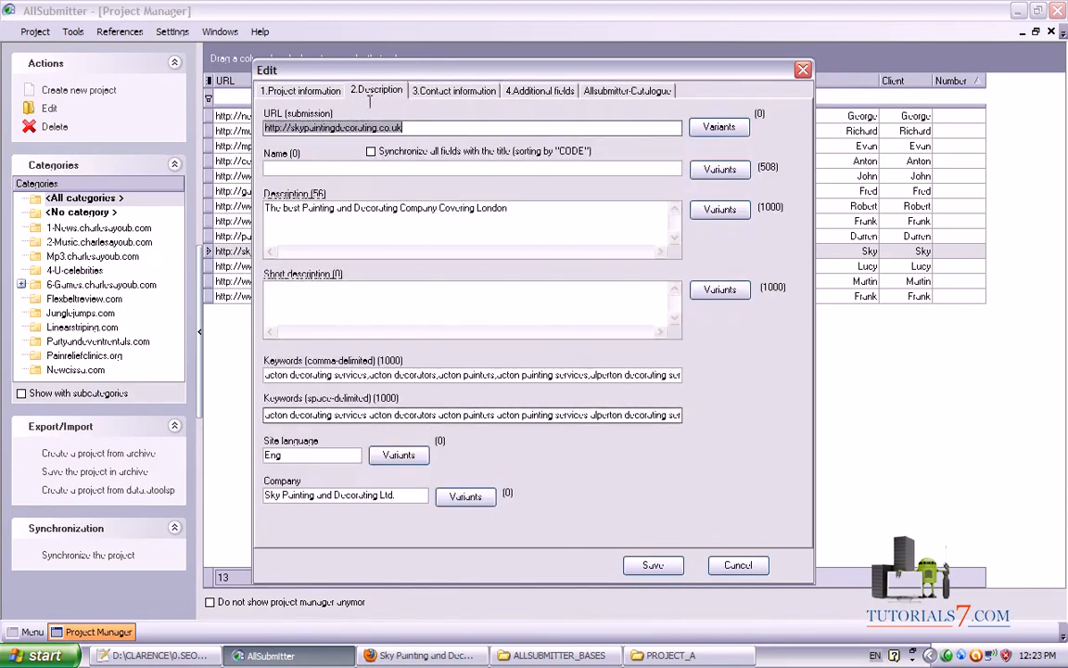
left_click(442, 93)
left_click(334, 401)
type("http://christmas-greetingcards.com/catalog/links.php?id=%host_reg%")
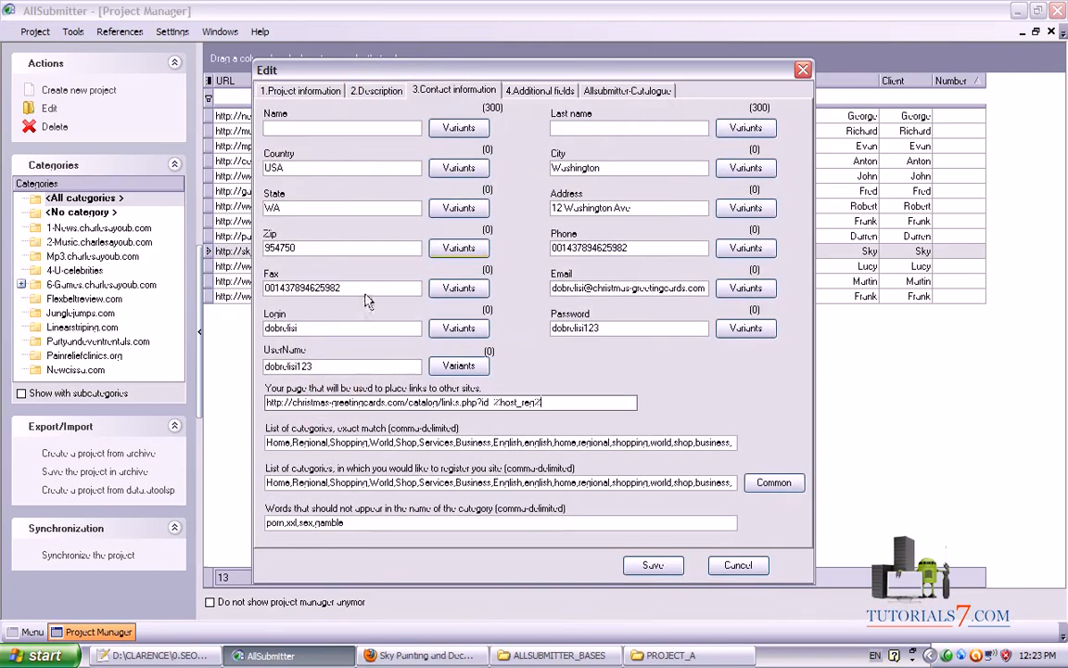
left_click(640, 572)
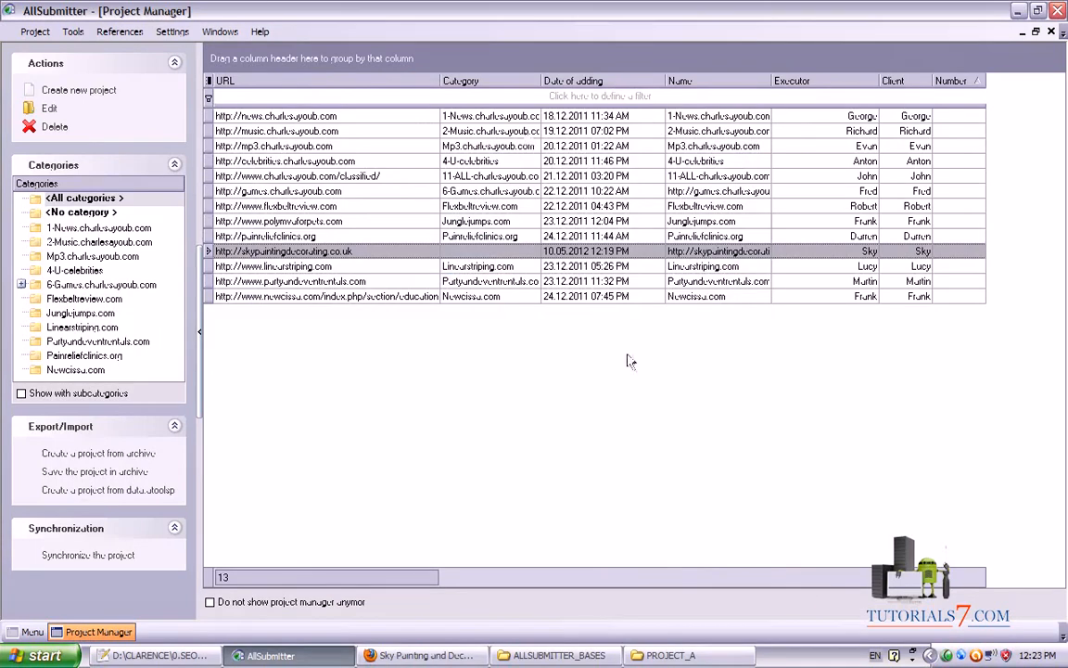